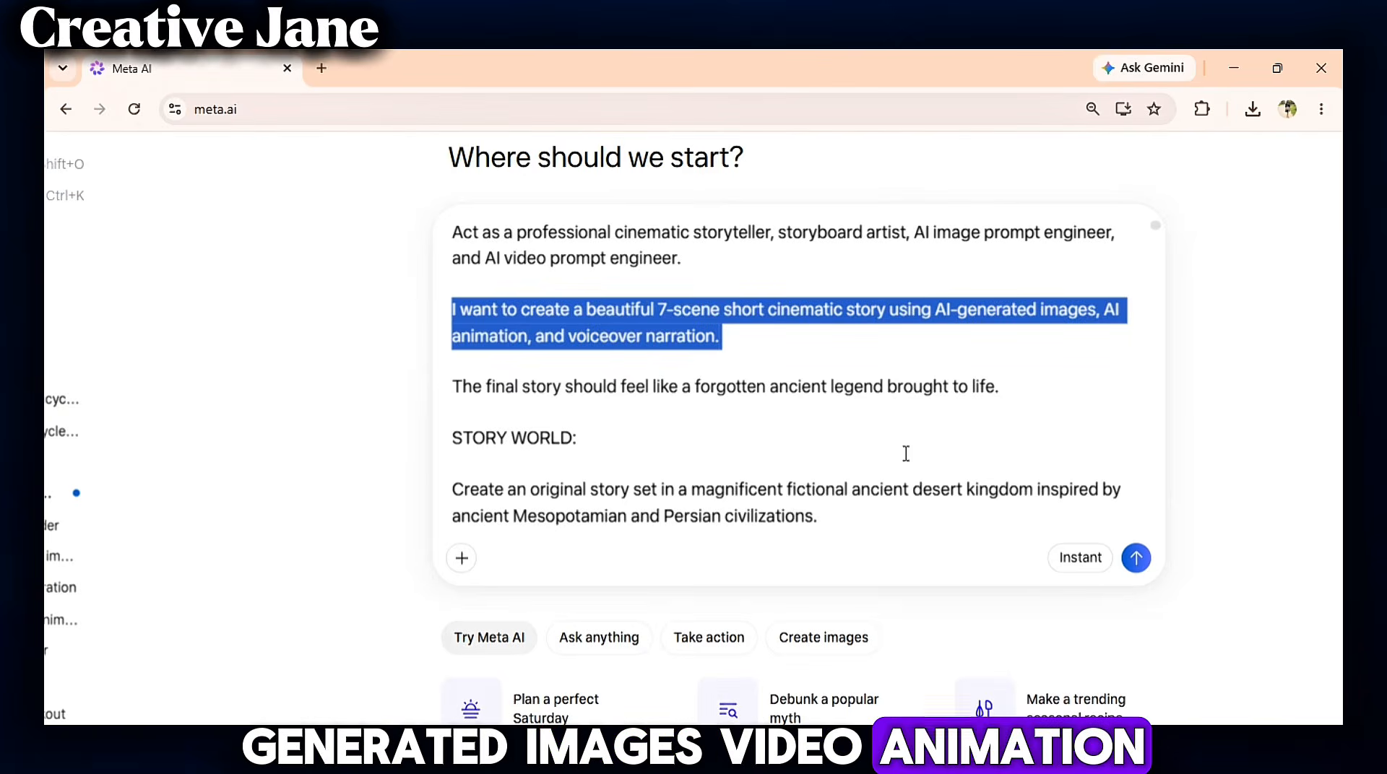
- Submit the cinematic storyteller prompt requesting a 7-scene story and scroll through the generated response
{"action": "left_click", "coordinate": [1063, 501]}
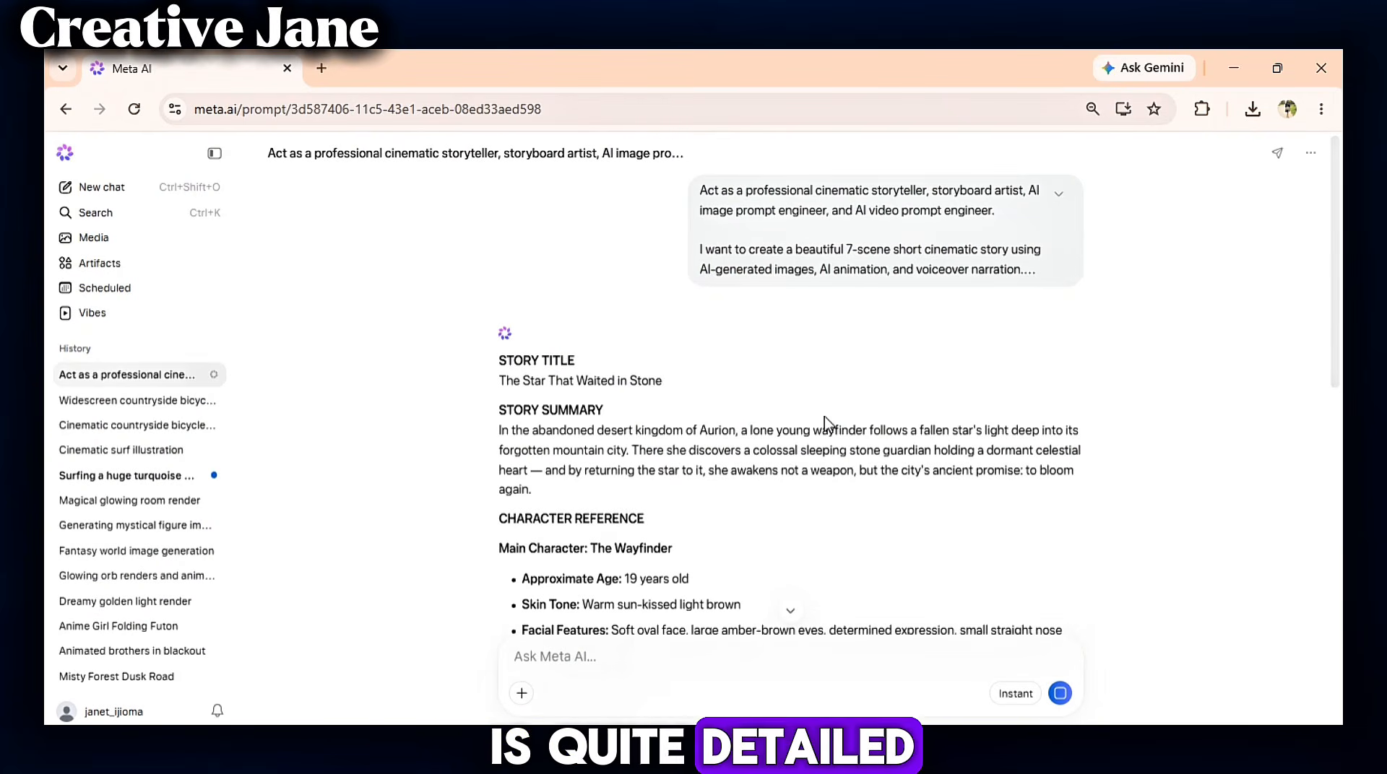
{"action": "scroll", "coordinate": [1149, 514], "scroll_direction": "down", "scroll_amount": 5}
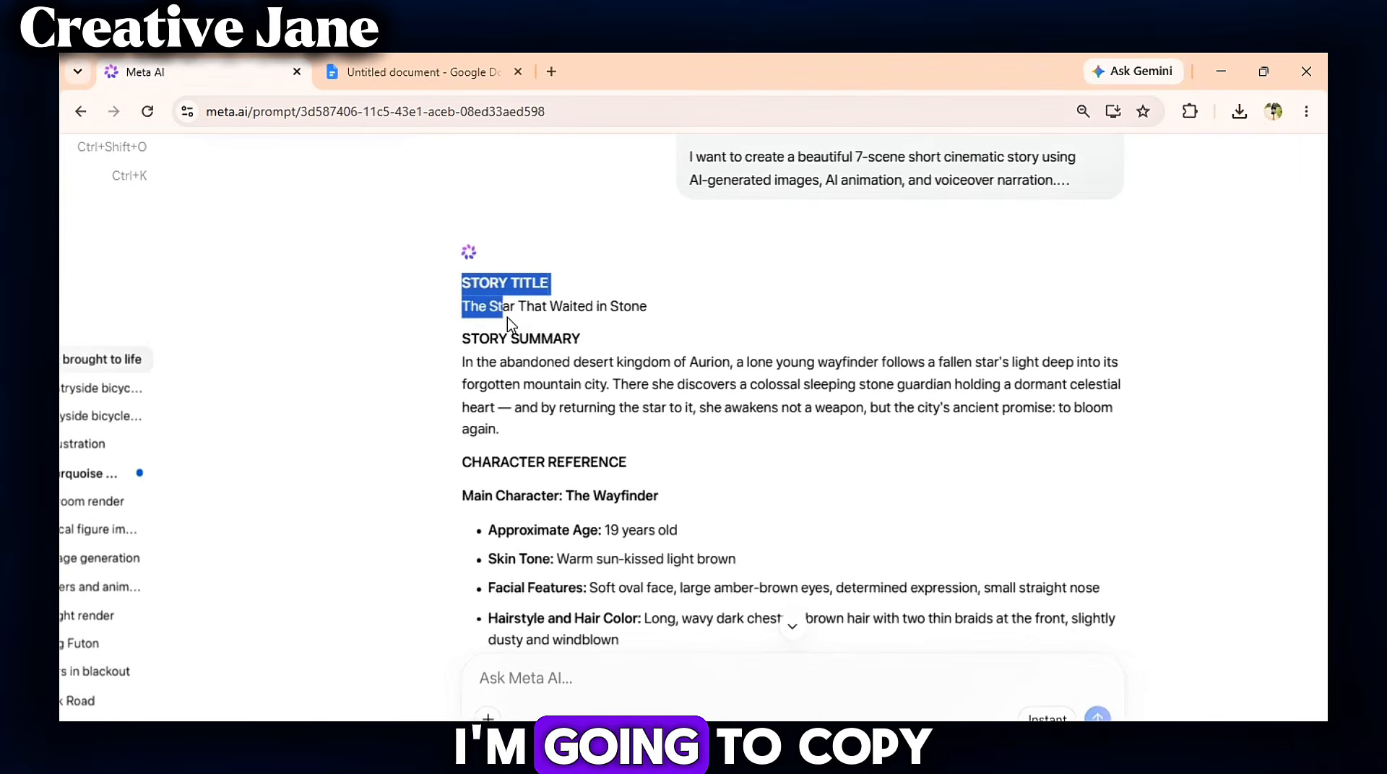
- Copy the whole generated story, from STORY TITLE to the lighting progression, into the Google Docs document
{"action": "left_click_drag", "start_coordinate": [489, 217], "coordinate": [576, 635]}
{"action": "scroll", "coordinate": [792, 368], "scroll_direction": "down", "scroll_amount": 20}
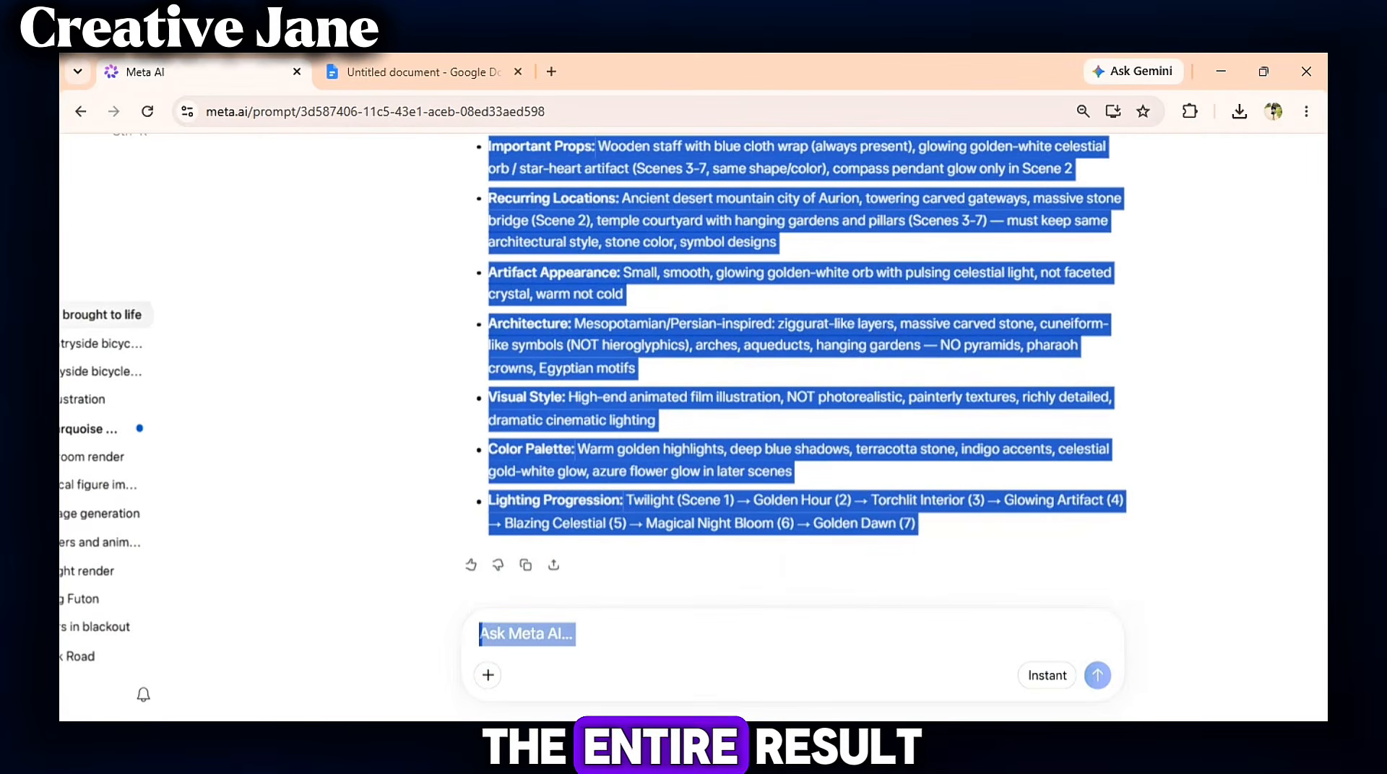
{"action": "right_click", "coordinate": [860, 510]}
{"action": "left_click", "coordinate": [934, 289]}
{"action": "left_click", "coordinate": [441, 73]}
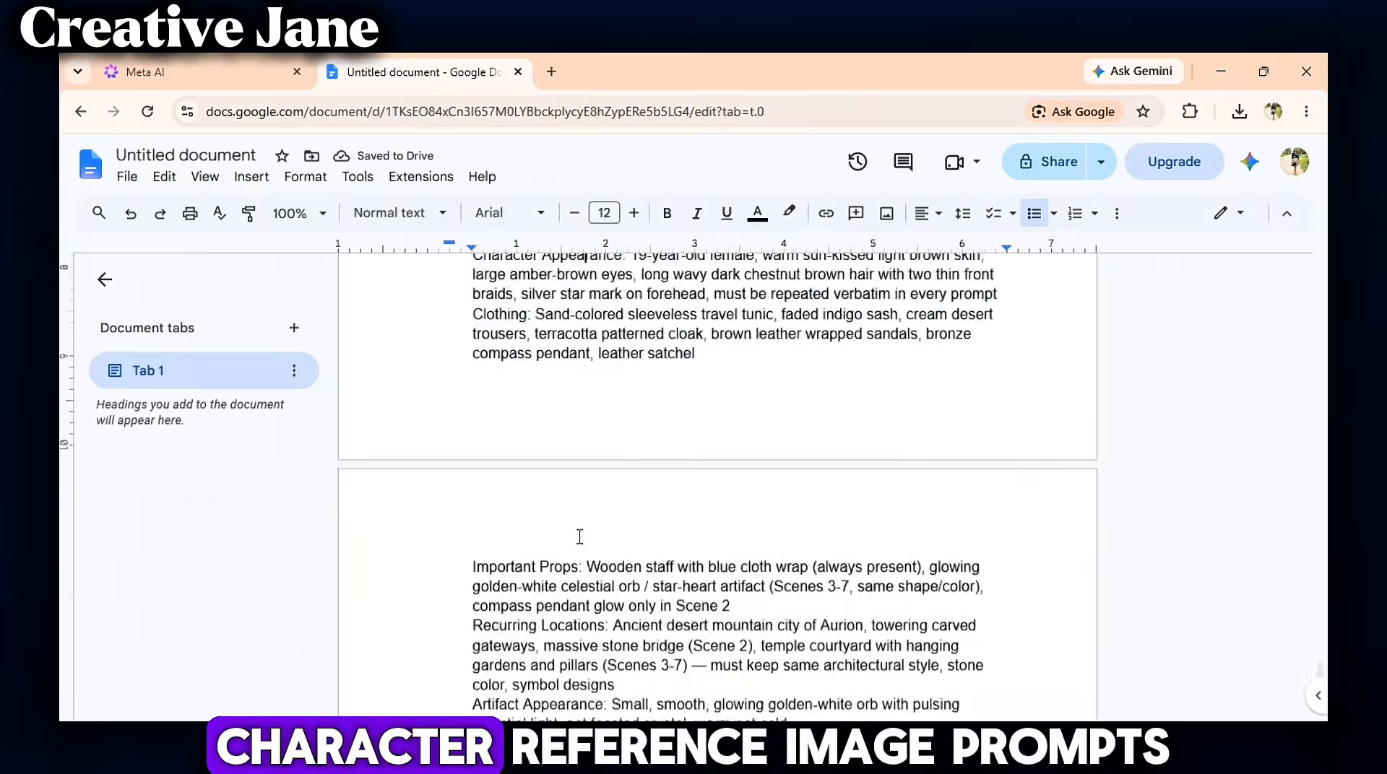
{"action": "scroll", "coordinate": [579, 538], "scroll_direction": "down", "scroll_amount": 15}
{"action": "scroll", "coordinate": [579, 537], "scroll_direction": "up", "scroll_amount": 20}
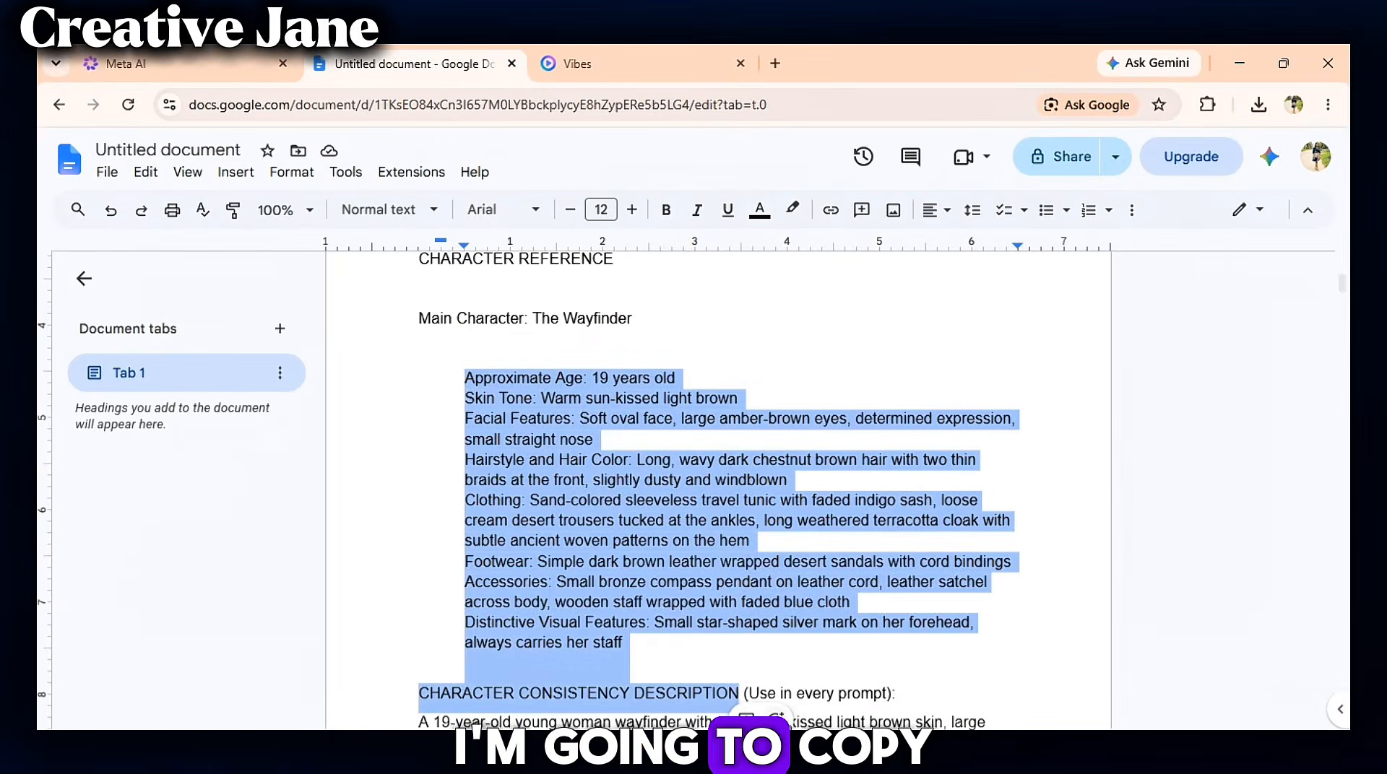
- Copy the main character's description from the document and send it in a new Meta AI chat to generate the character
{"action": "left_click_drag", "start_coordinate": [741, 717], "coordinate": [992, 322]}
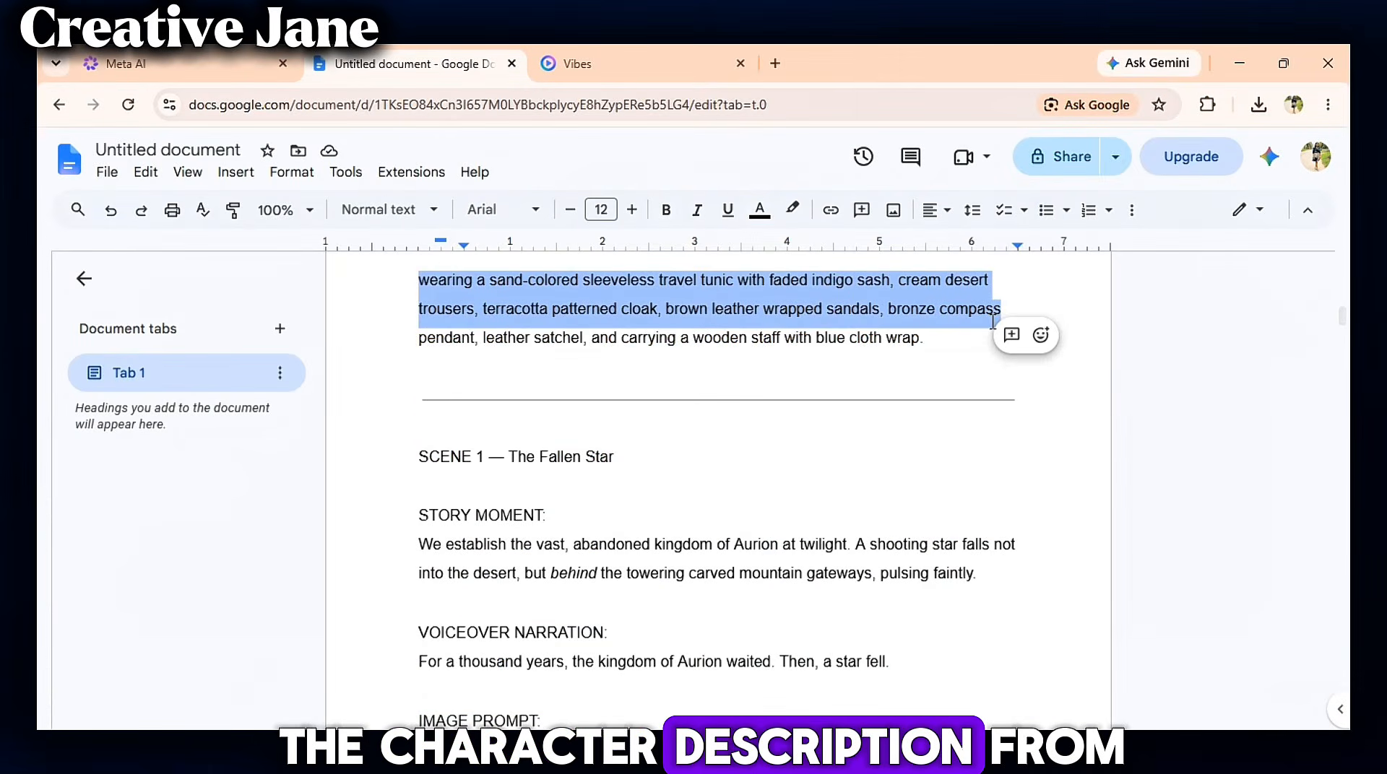
{"action": "right_click", "coordinate": [875, 335]}
{"action": "left_click", "coordinate": [938, 281]}
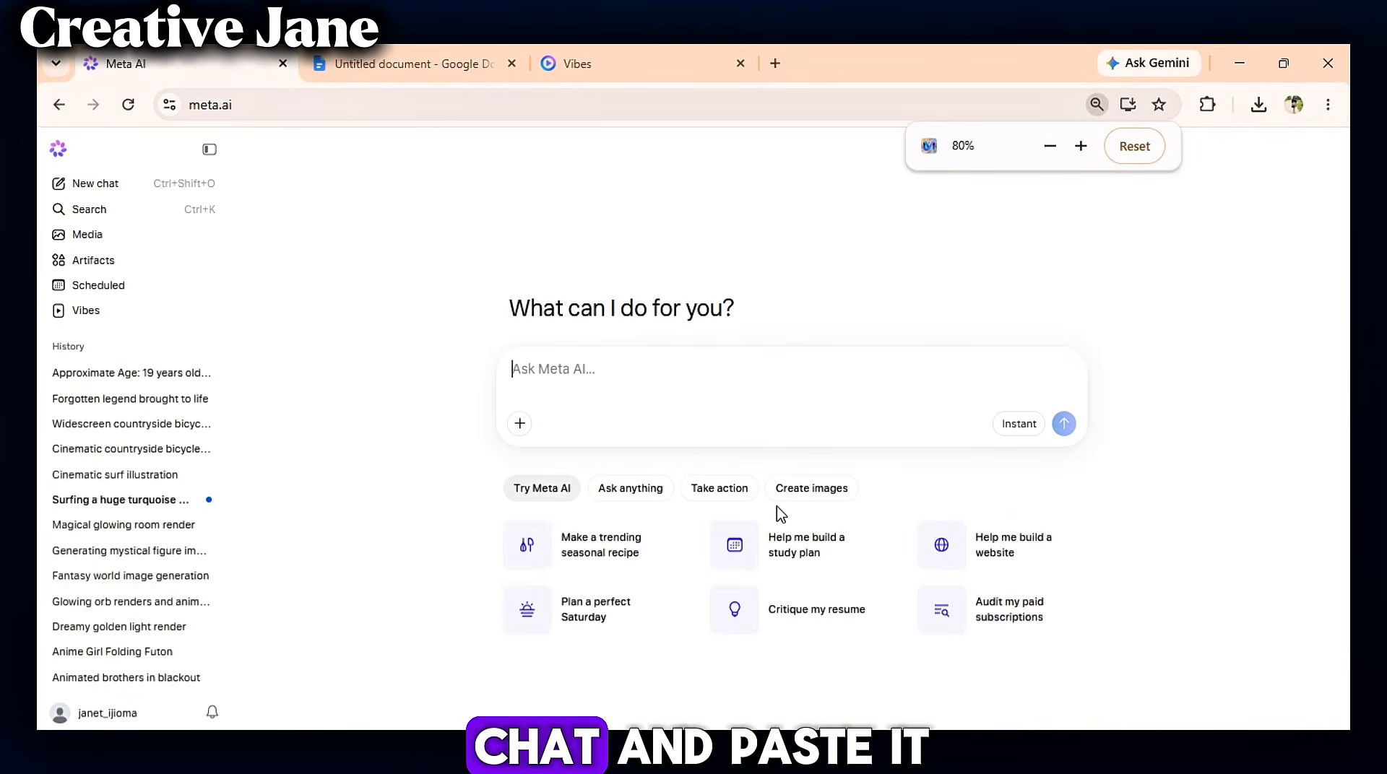
{"action": "left_click", "coordinate": [172, 376]}
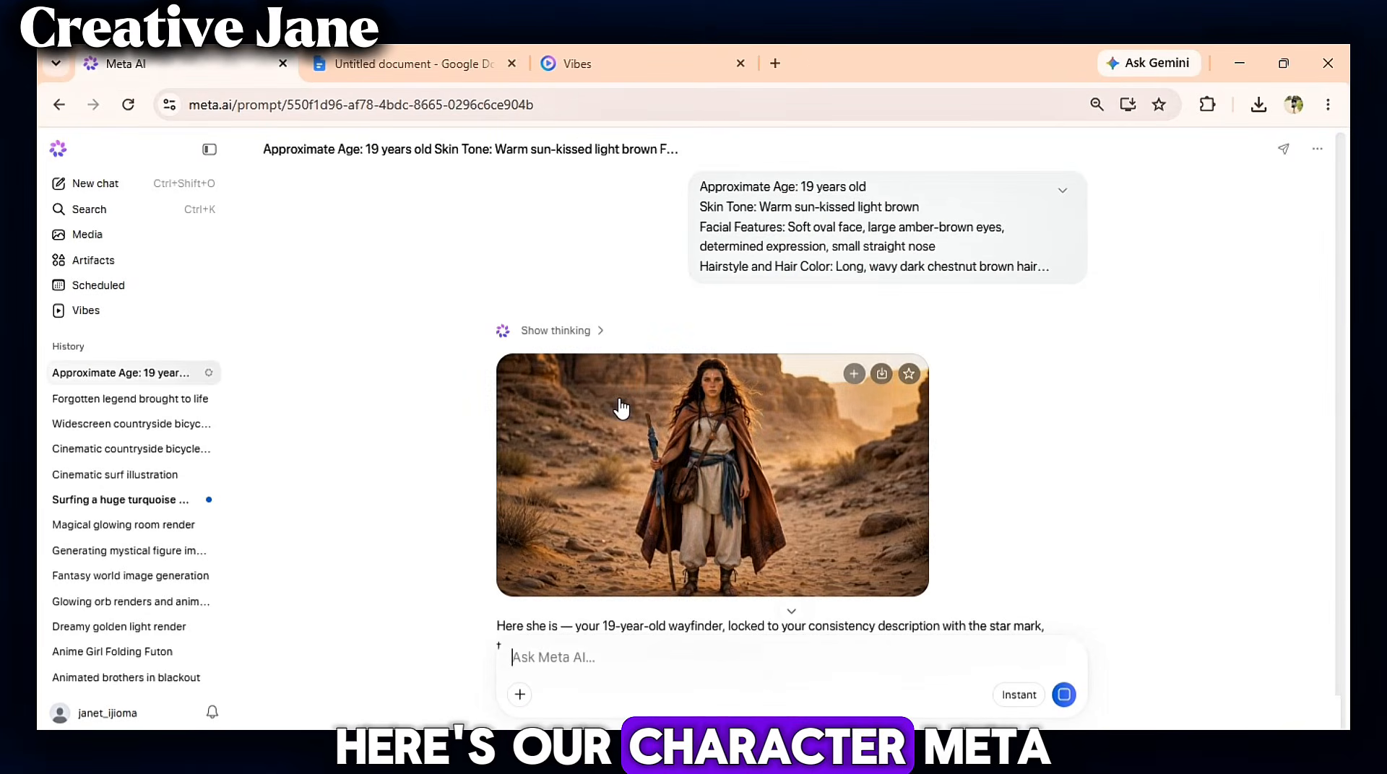
- Open the generated wayfinder character image full-size to inspect it, then download it
{"action": "scroll", "coordinate": [621, 408], "scroll_direction": "up", "scroll_amount": 5, "text": "ctrl"}
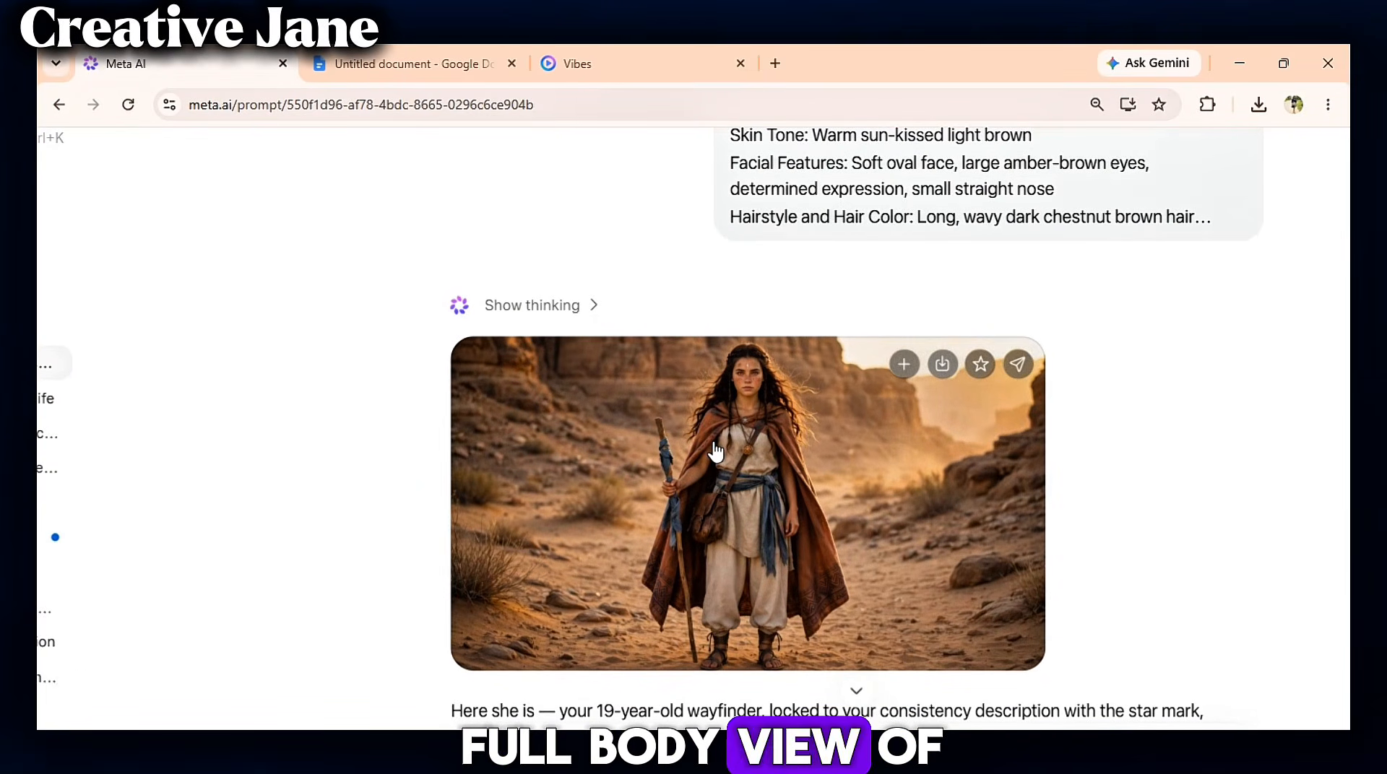
{"action": "left_click", "coordinate": [715, 451]}
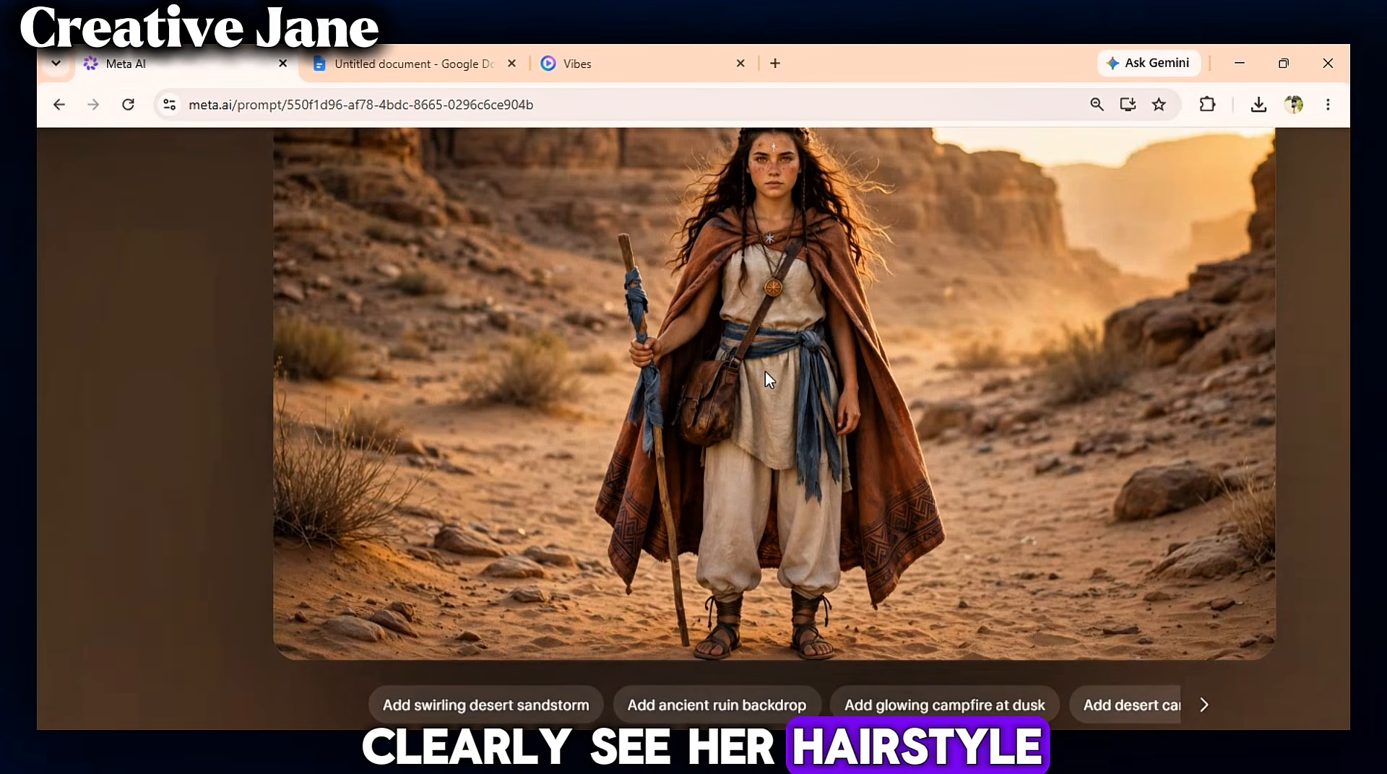
{"action": "scroll", "coordinate": [765, 371], "scroll_direction": "up", "scroll_amount": 2}
{"action": "scroll", "coordinate": [765, 370], "scroll_direction": "down", "scroll_amount": 1}
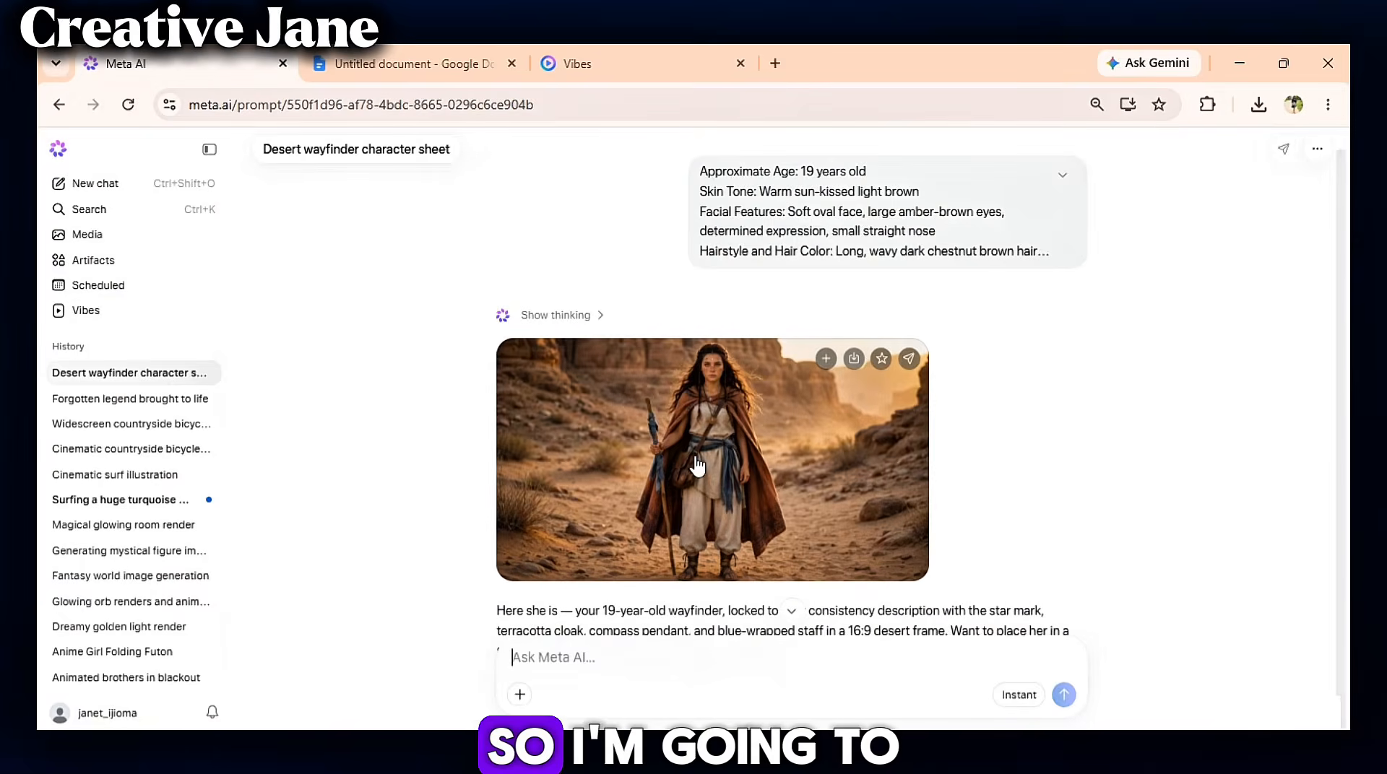
{"action": "left_click", "coordinate": [854, 359]}
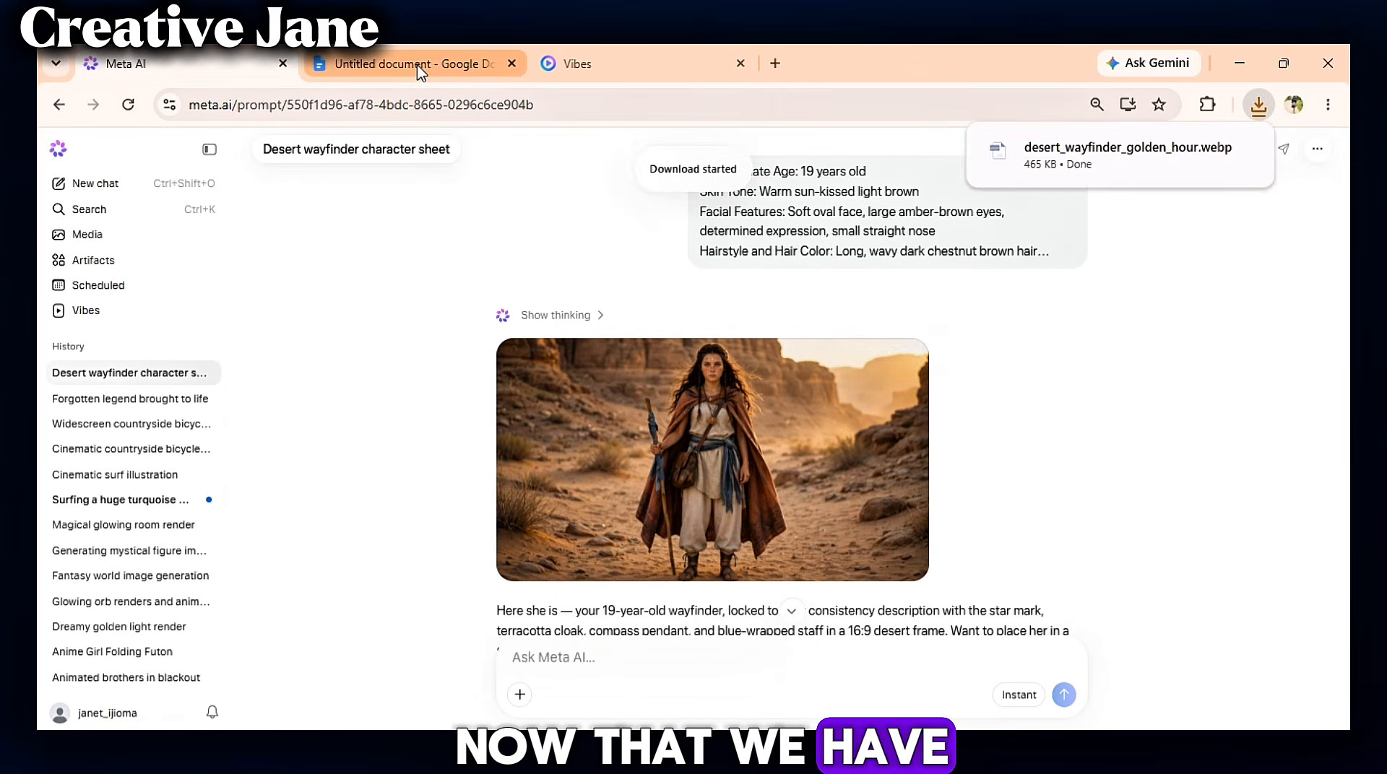
- Copy the Scene 1 image prompt from the document
{"action": "left_click", "coordinate": [404, 63]}
{"action": "left_click", "coordinate": [704, 462]}
{"action": "scroll", "coordinate": [703, 463], "scroll_direction": "down", "scroll_amount": 2}
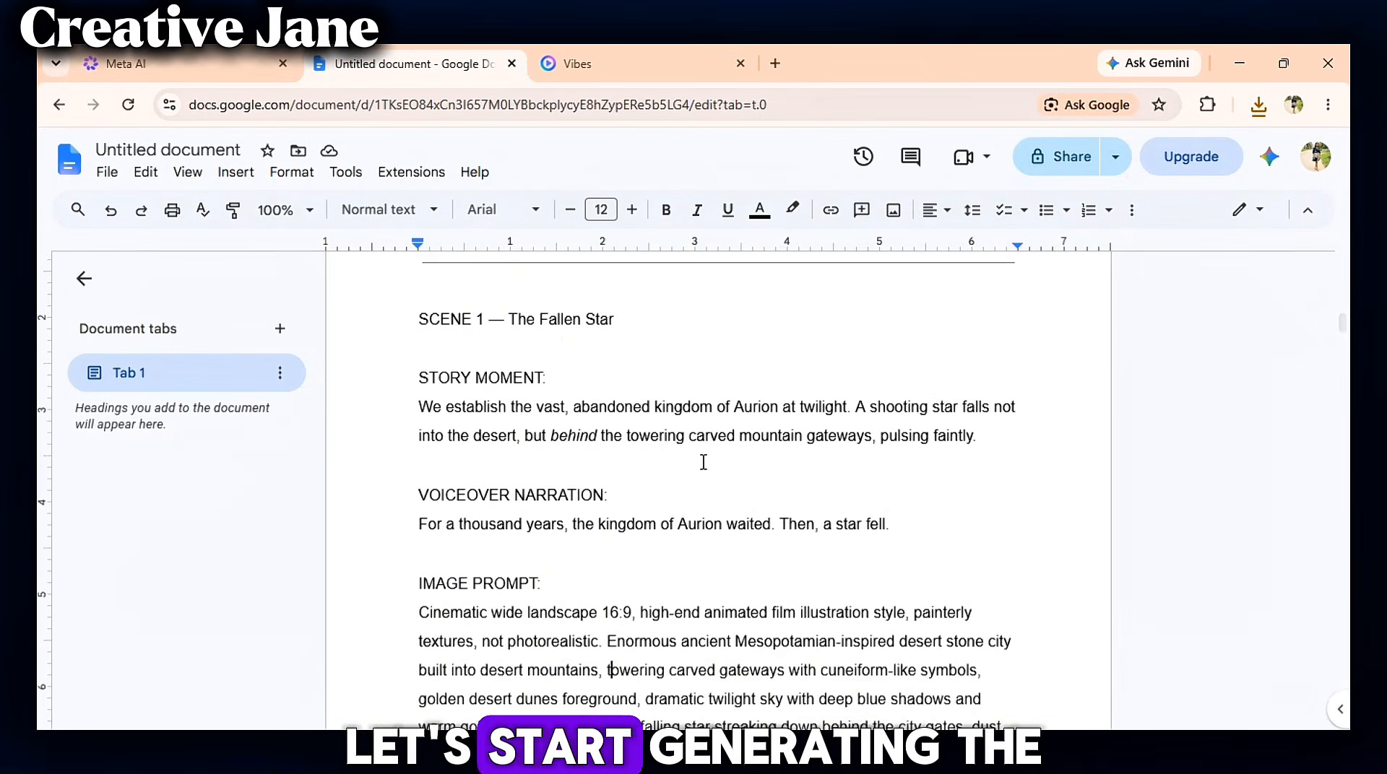
{"action": "scroll", "coordinate": [704, 463], "scroll_direction": "down", "scroll_amount": 3}
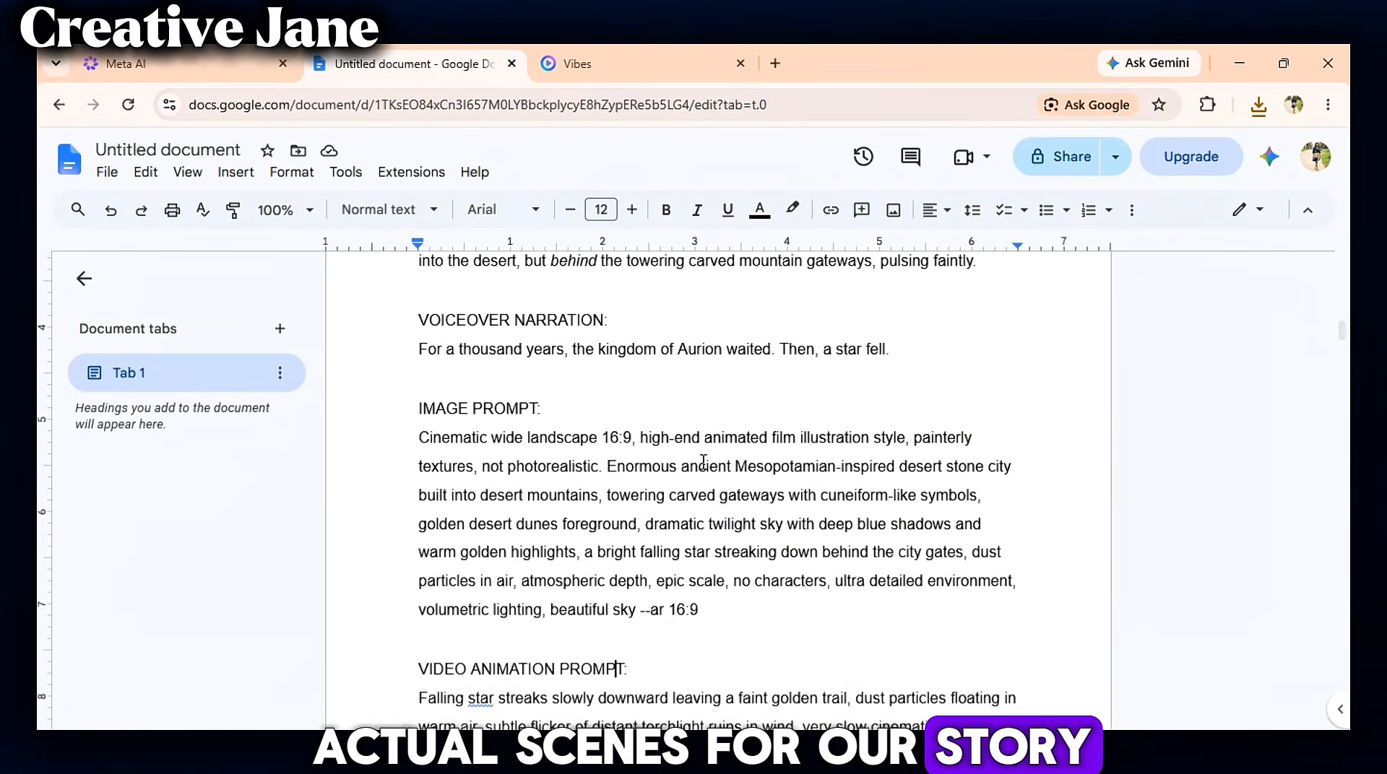
{"action": "left_click_drag", "start_coordinate": [425, 439], "coordinate": [704, 643]}
{"action": "right_click", "coordinate": [684, 573]}
{"action": "left_click", "coordinate": [704, 278]}
- Paste the Scene 1 image prompt into the existing Meta AI chat and send it
{"action": "left_click", "coordinate": [122, 63]}
{"action": "right_click", "coordinate": [585, 660]}
{"action": "left_click", "coordinate": [619, 437]}
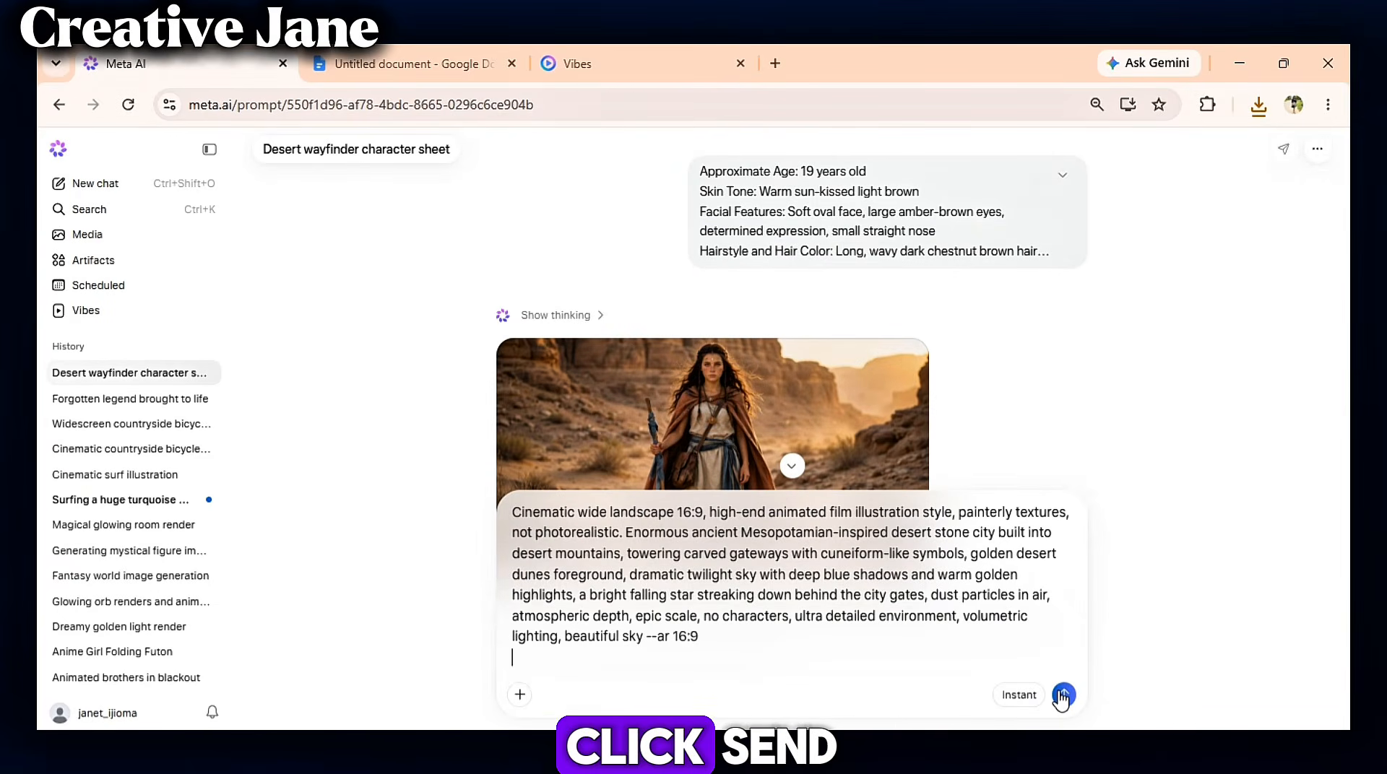
{"action": "left_click", "coordinate": [1063, 696]}
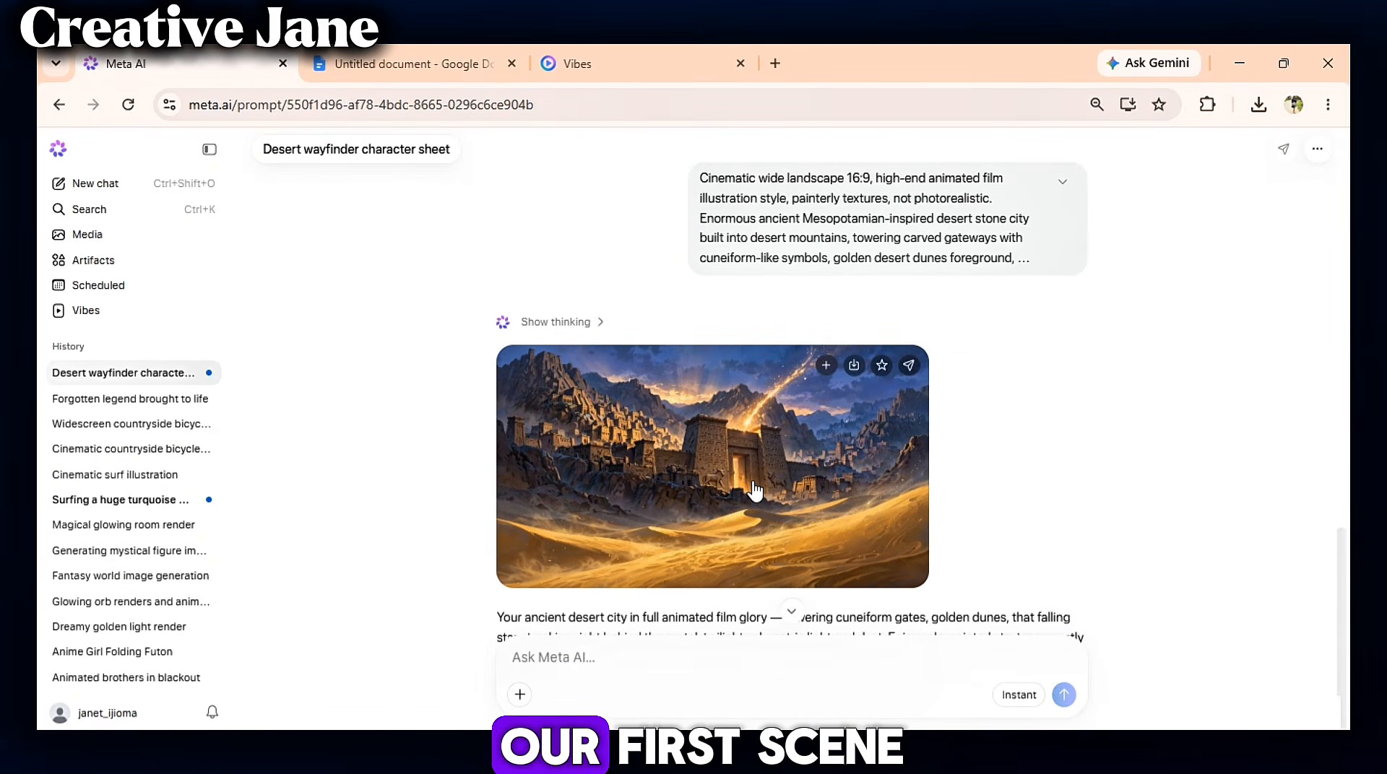
- Examine the Scene 1 desert city image up close, close the viewer, and download the image
{"action": "left_click", "coordinate": [754, 492]}
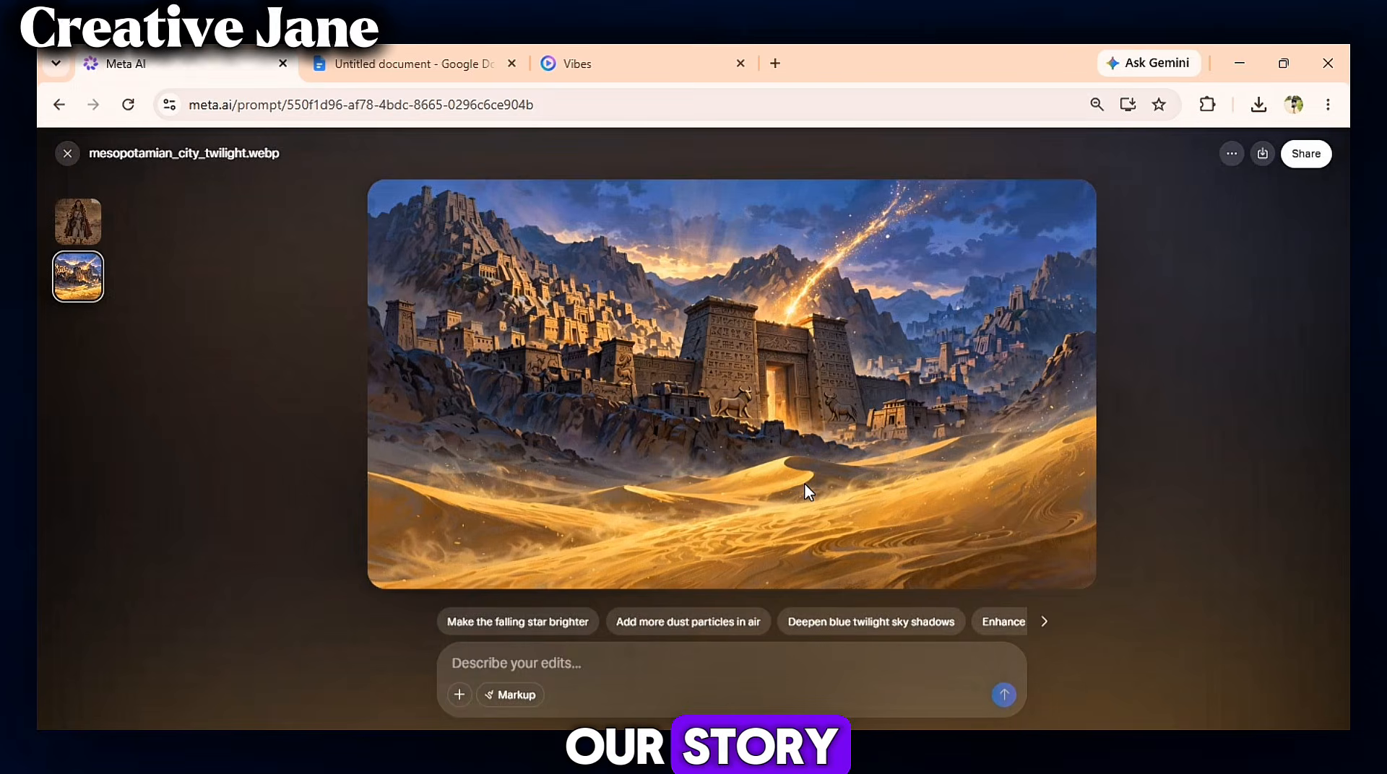
{"action": "scroll", "coordinate": [799, 480], "scroll_direction": "up", "scroll_amount": 5}
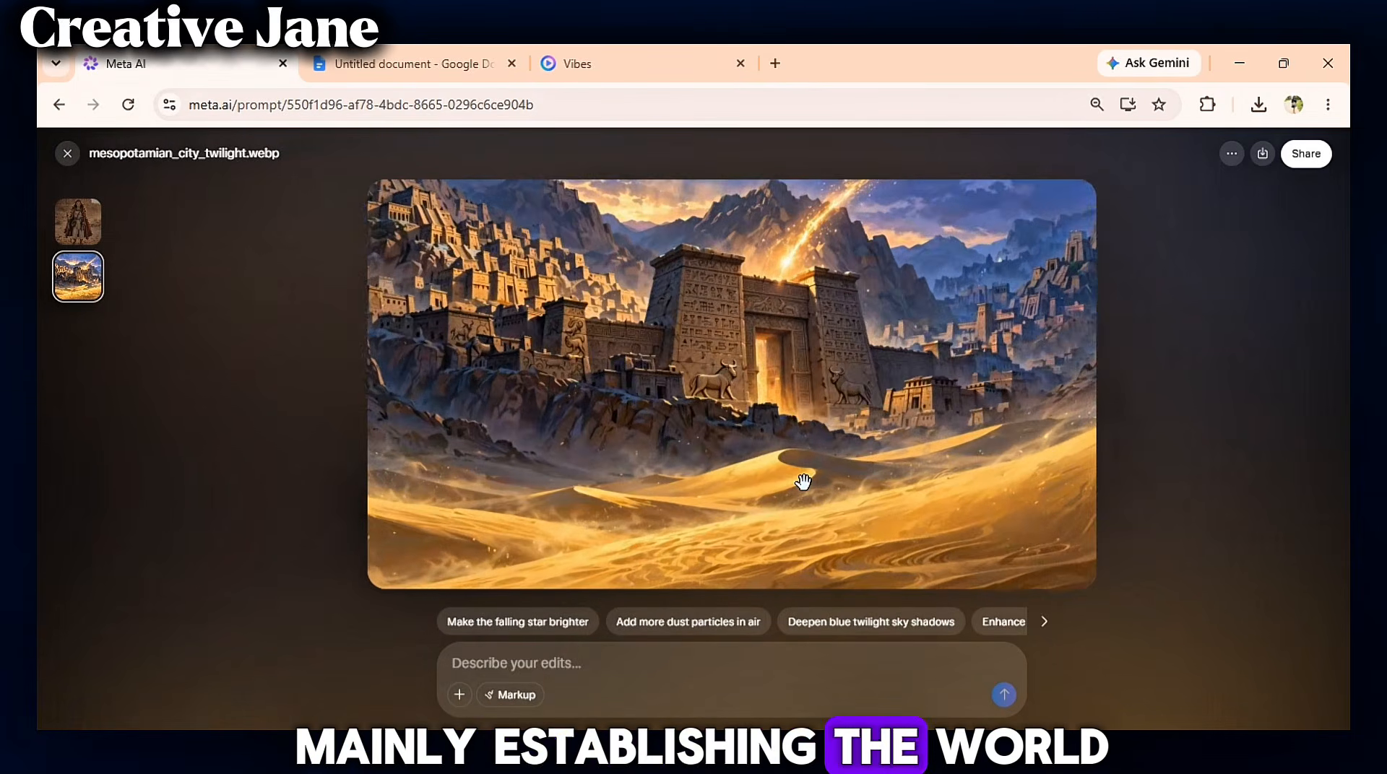
{"action": "scroll", "coordinate": [776, 429], "scroll_direction": "up", "scroll_amount": 1}
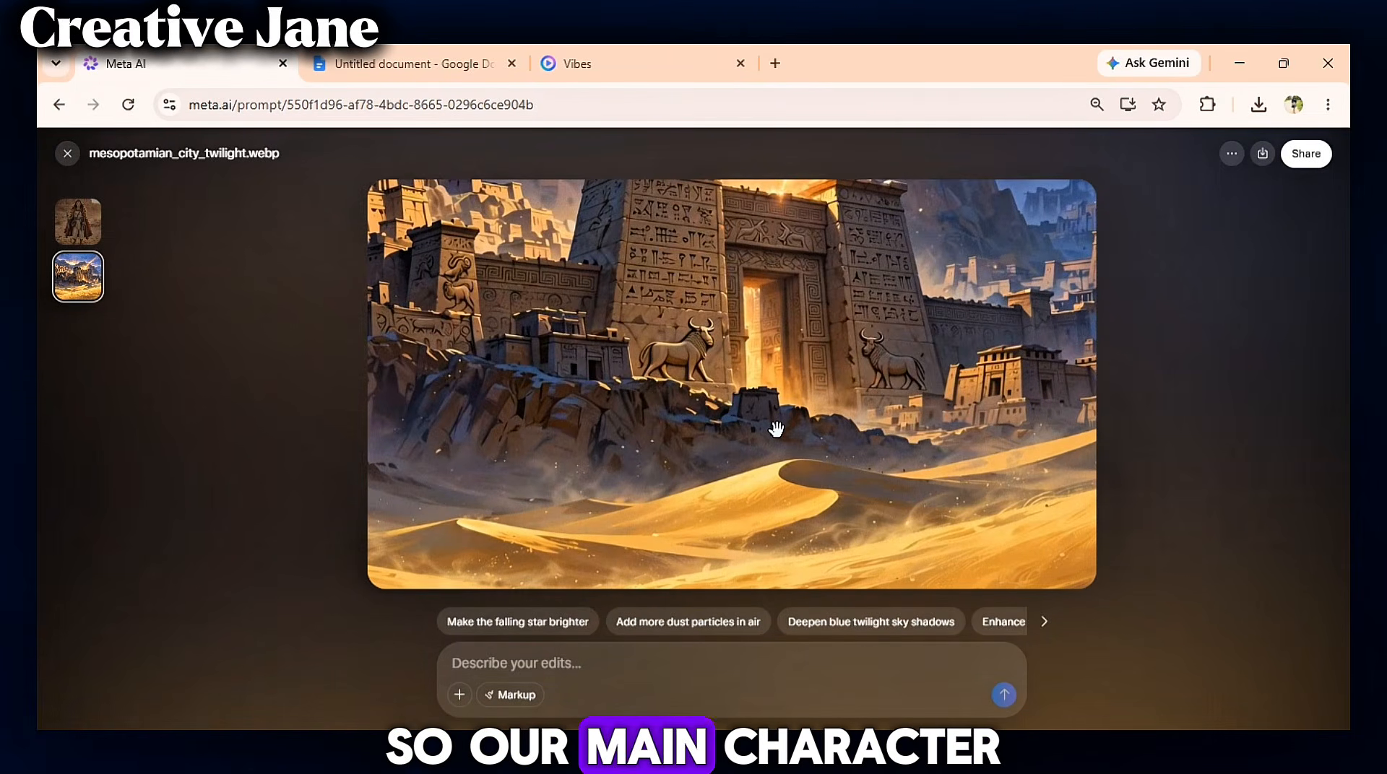
{"action": "scroll", "coordinate": [776, 429], "scroll_direction": "up", "scroll_amount": 2}
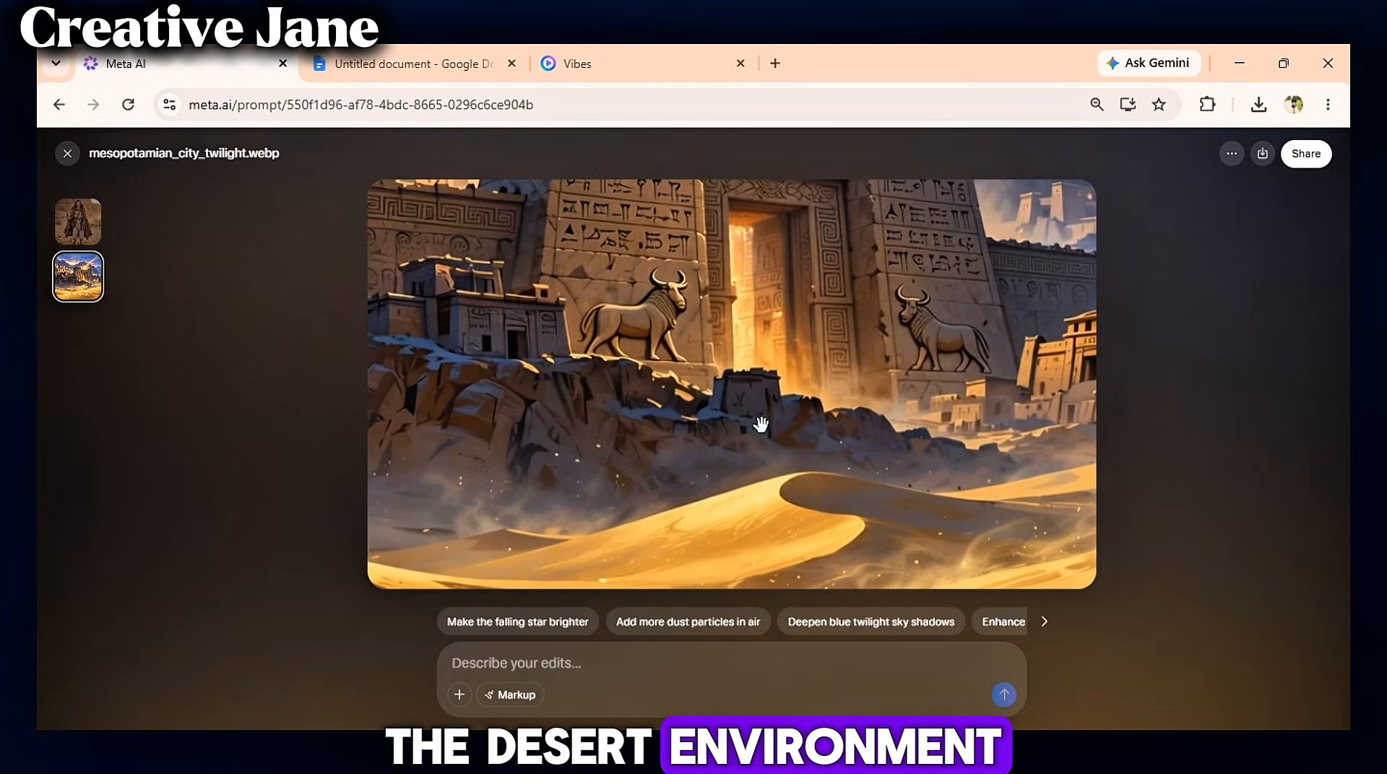
{"action": "scroll", "coordinate": [761, 425], "scroll_direction": "down", "scroll_amount": 6}
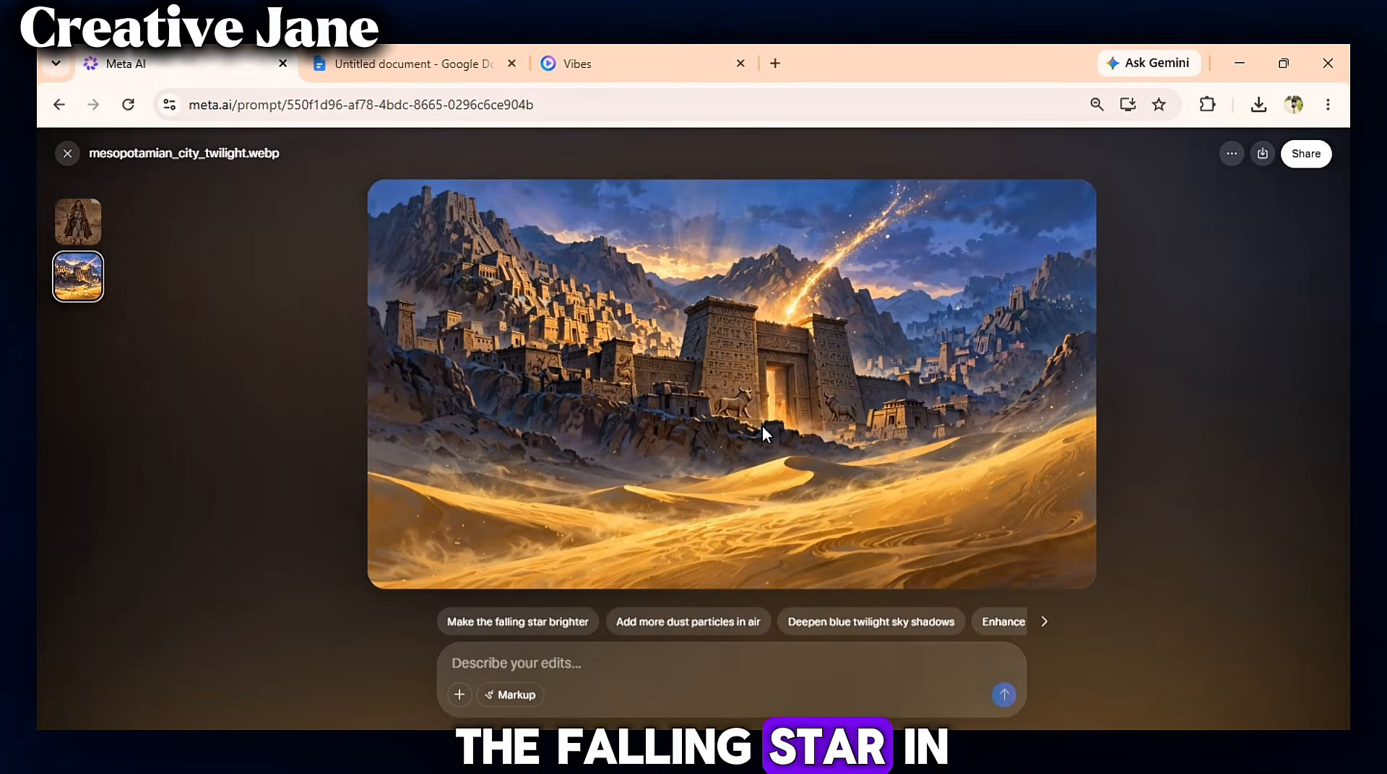
{"action": "left_click", "coordinate": [67, 153]}
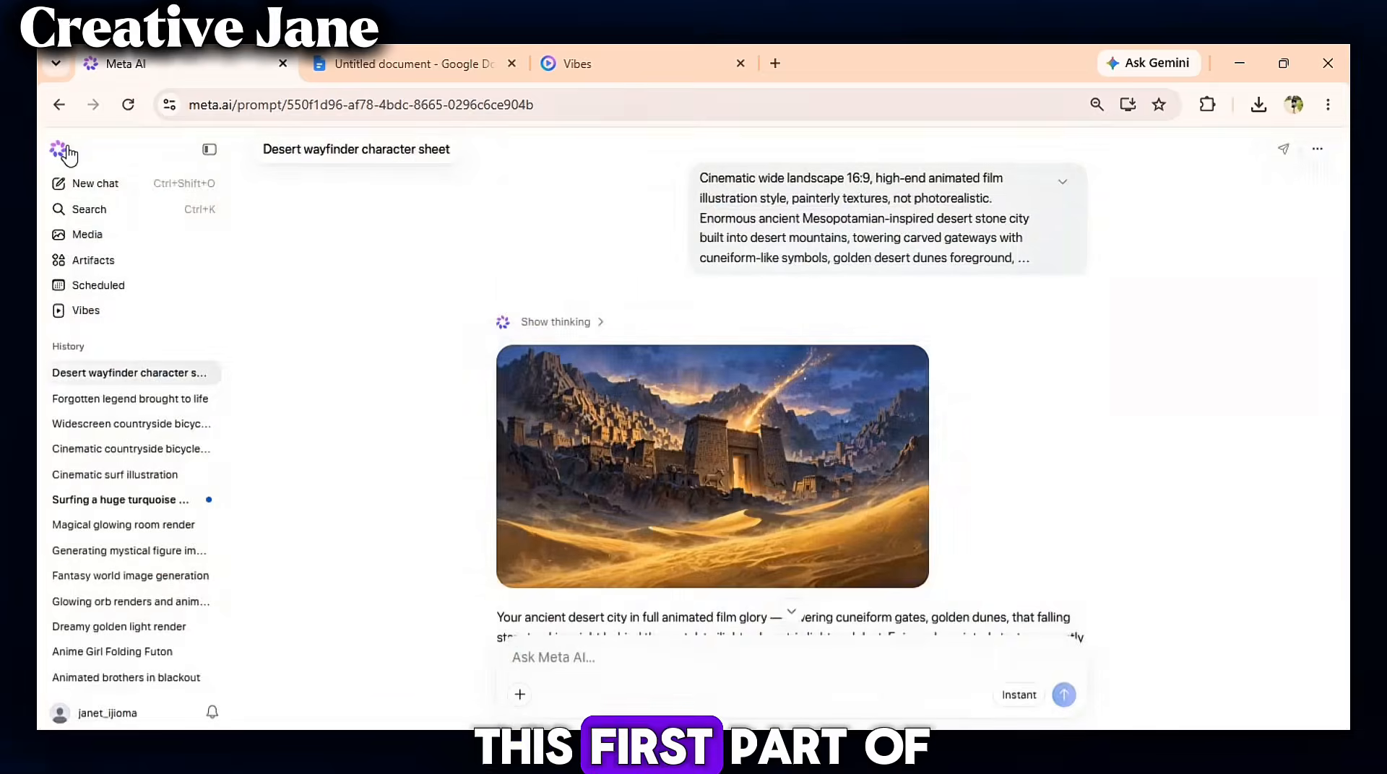
{"action": "left_click", "coordinate": [854, 366]}
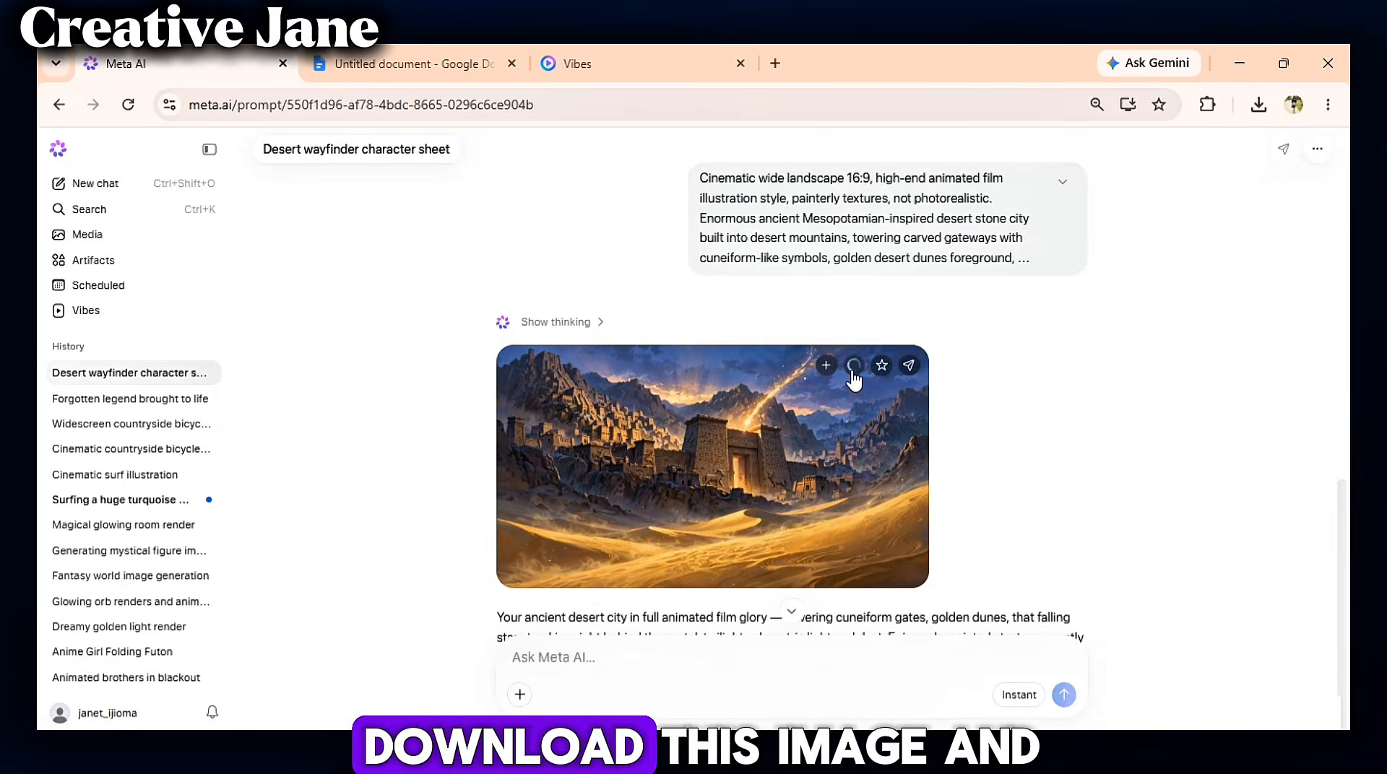
- Copy the Scene 2 image prompt from the document
{"action": "left_click", "coordinate": [444, 66]}
{"action": "left_click", "coordinate": [900, 520]}
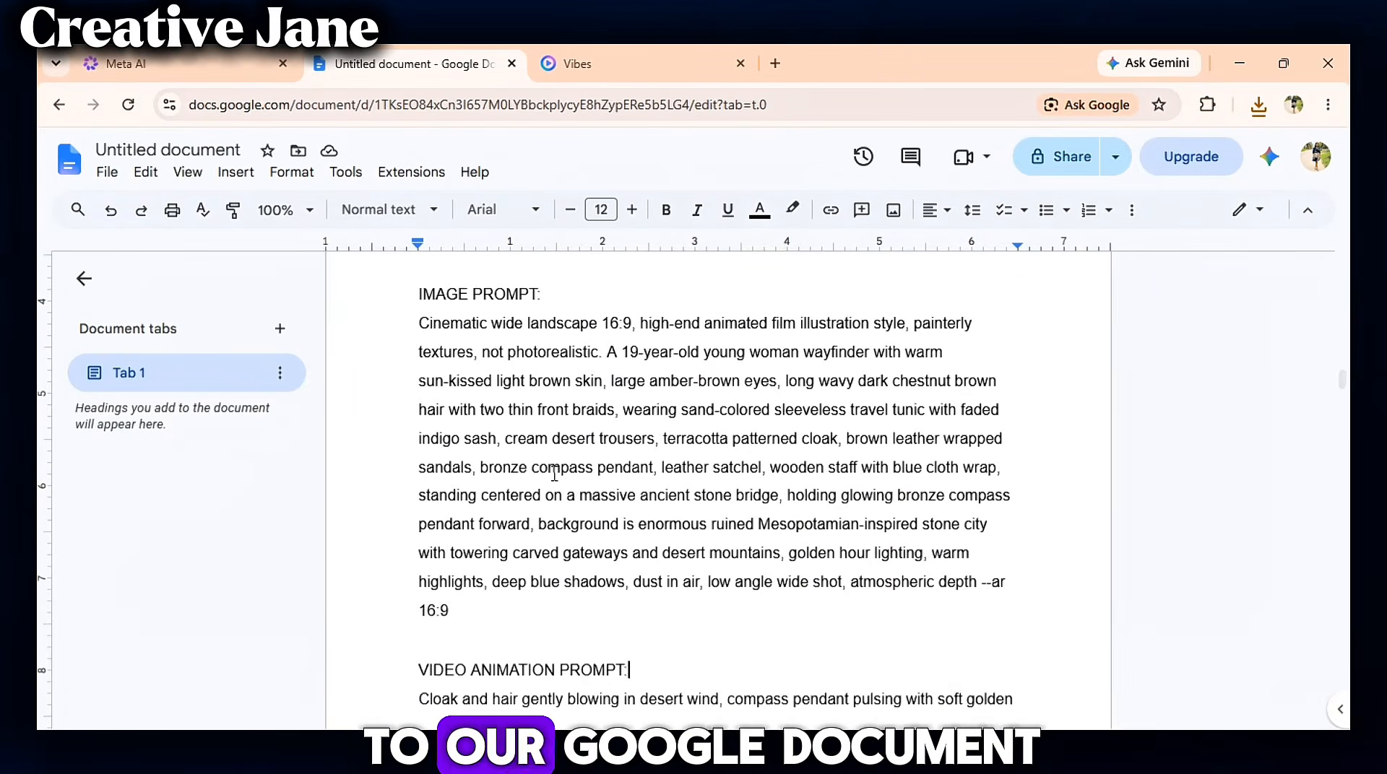
{"action": "left_click_drag", "start_coordinate": [421, 320], "coordinate": [476, 611]}
{"action": "right_click", "coordinate": [455, 552]}
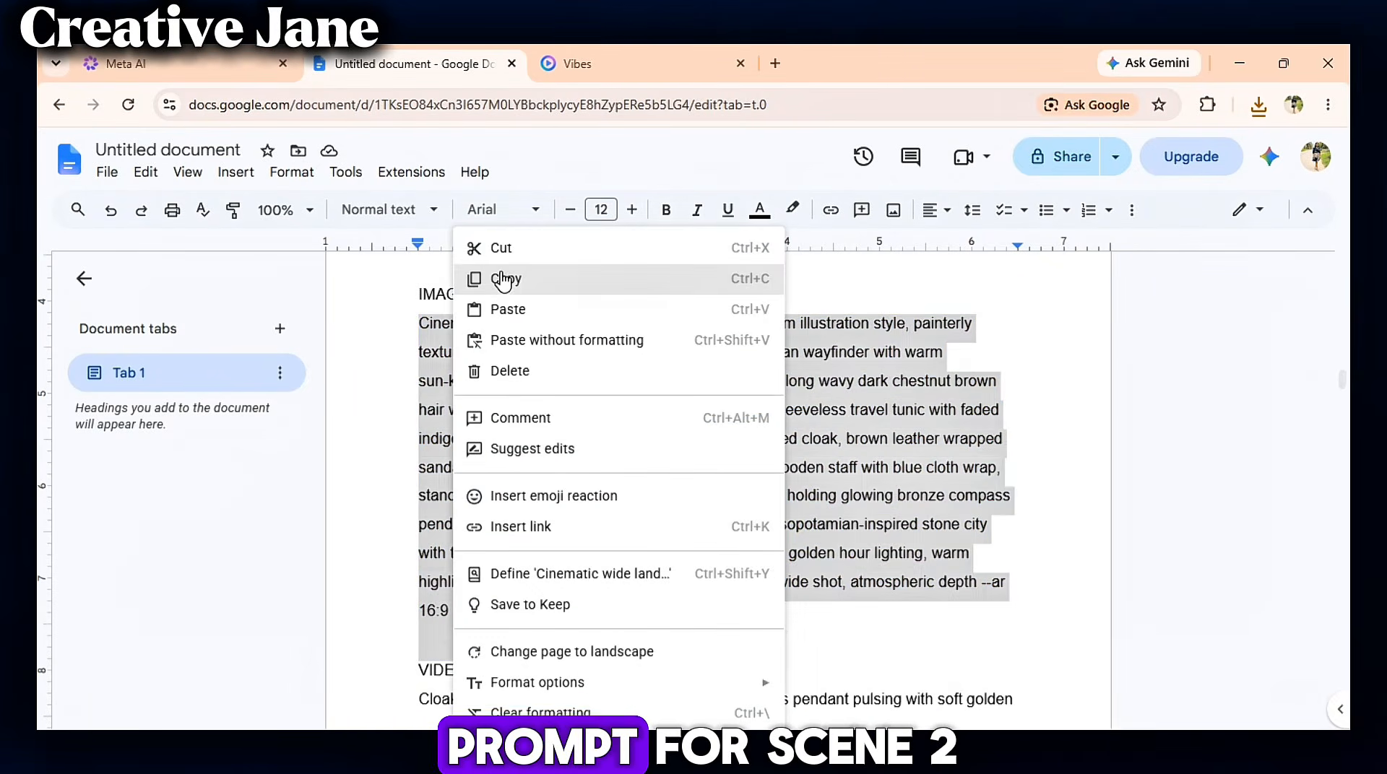
{"action": "left_click", "coordinate": [504, 273]}
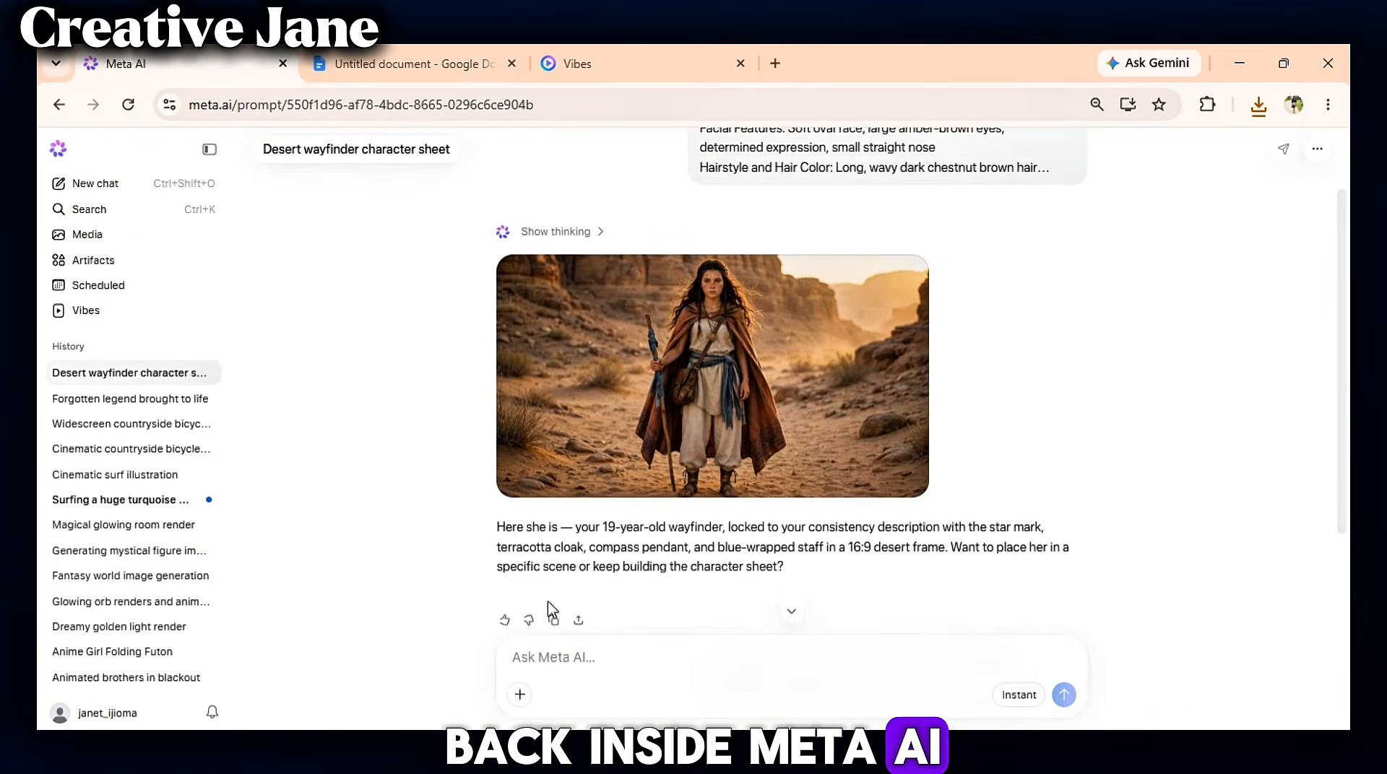
- Attach the desert_wayfinder_golden_hour reference image, paste the Scene 2 prompt with consistency instructions, and send it
{"action": "left_click", "coordinate": [520, 695]}
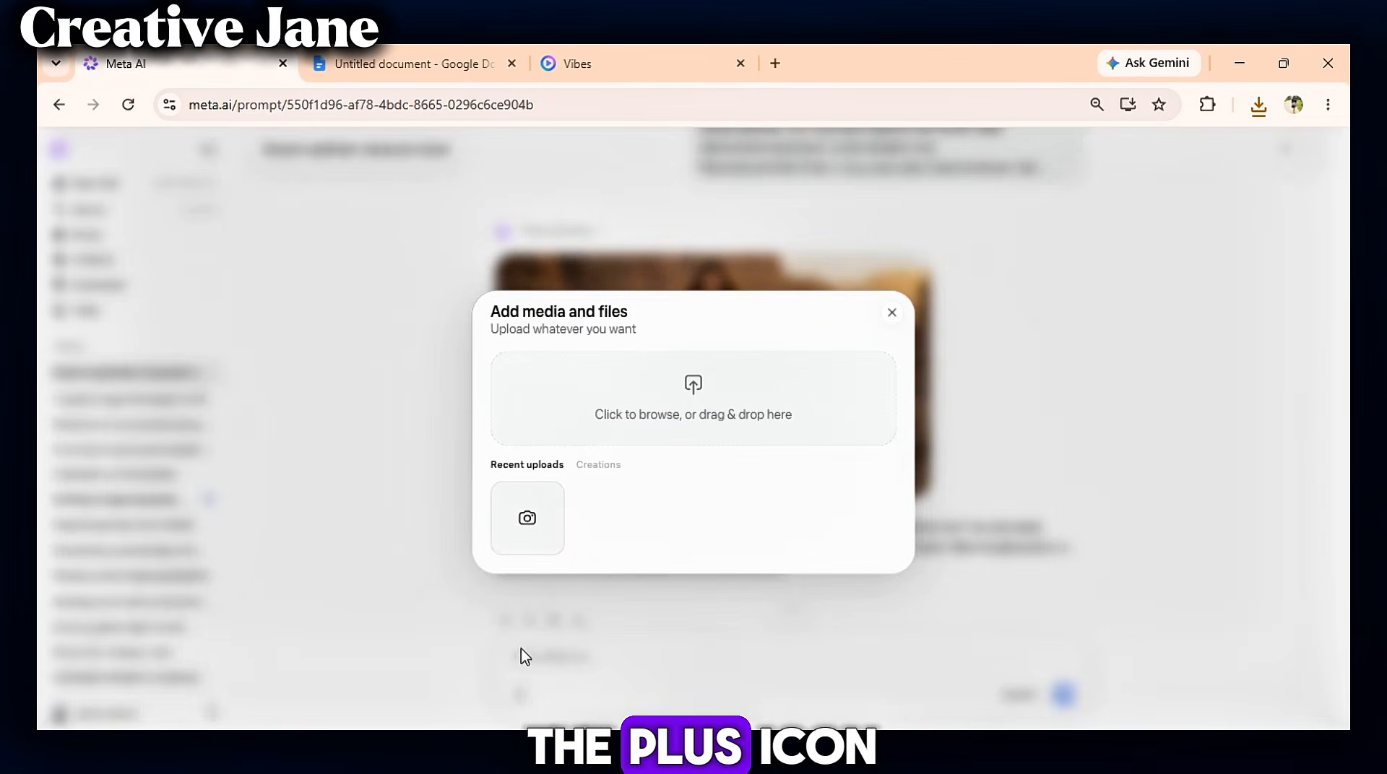
{"action": "left_click", "coordinate": [693, 401]}
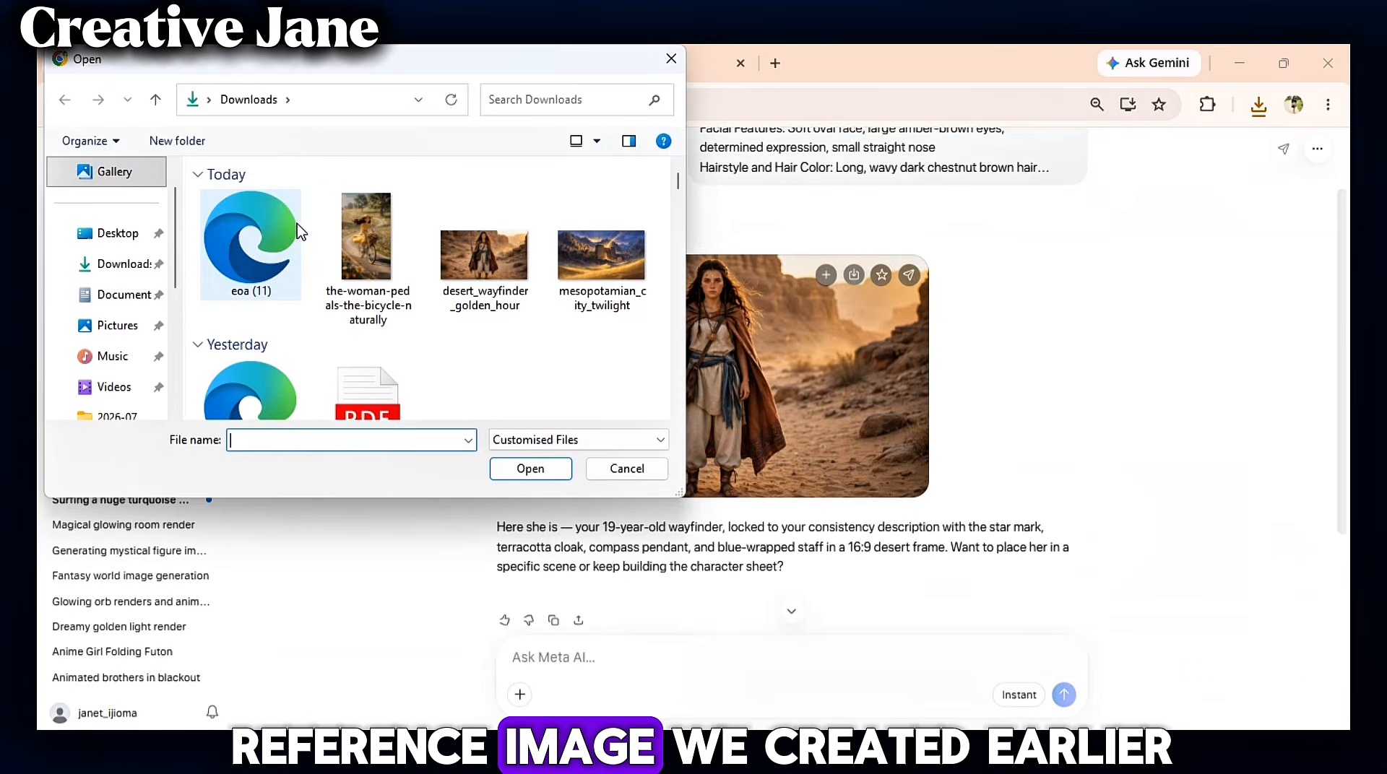
{"action": "double_click", "coordinate": [514, 265]}
{"action": "right_click", "coordinate": [585, 643]}
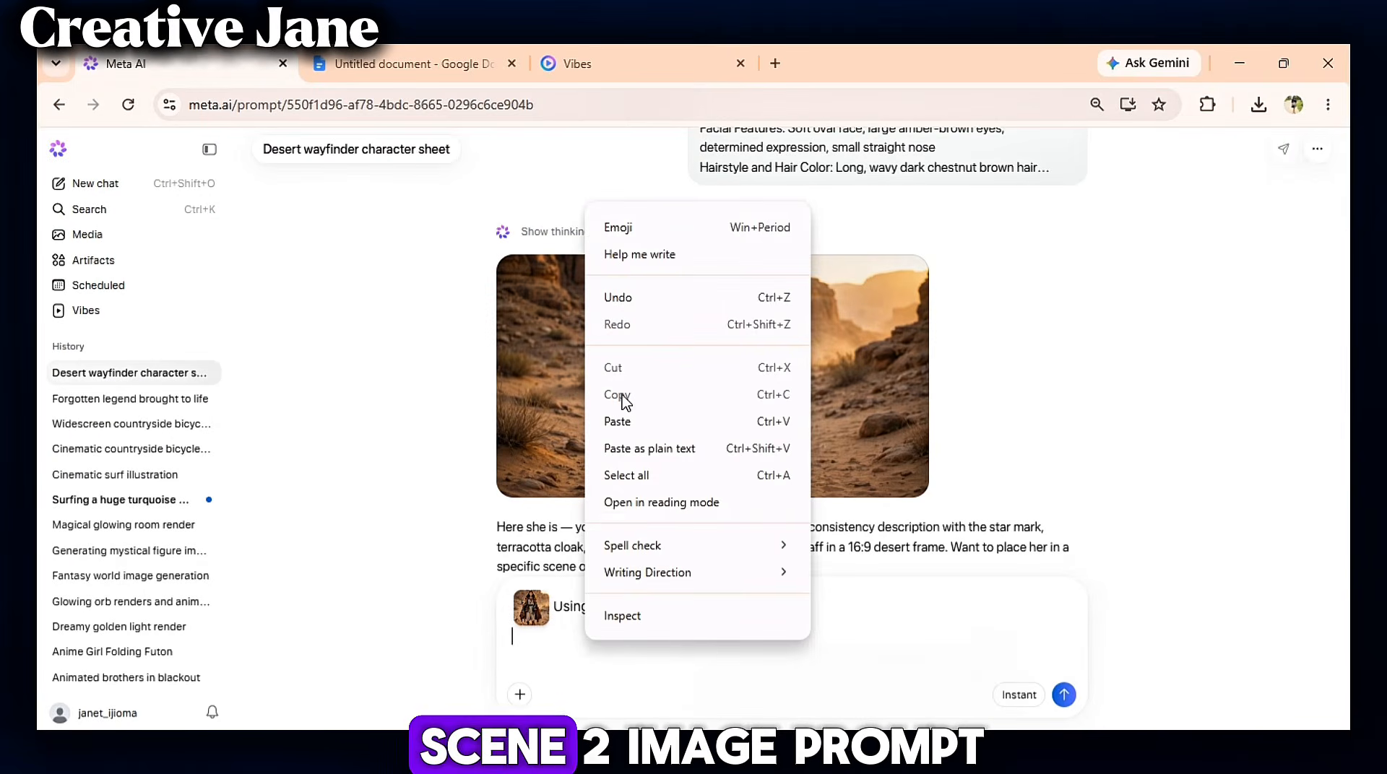
{"action": "left_click", "coordinate": [610, 421]}
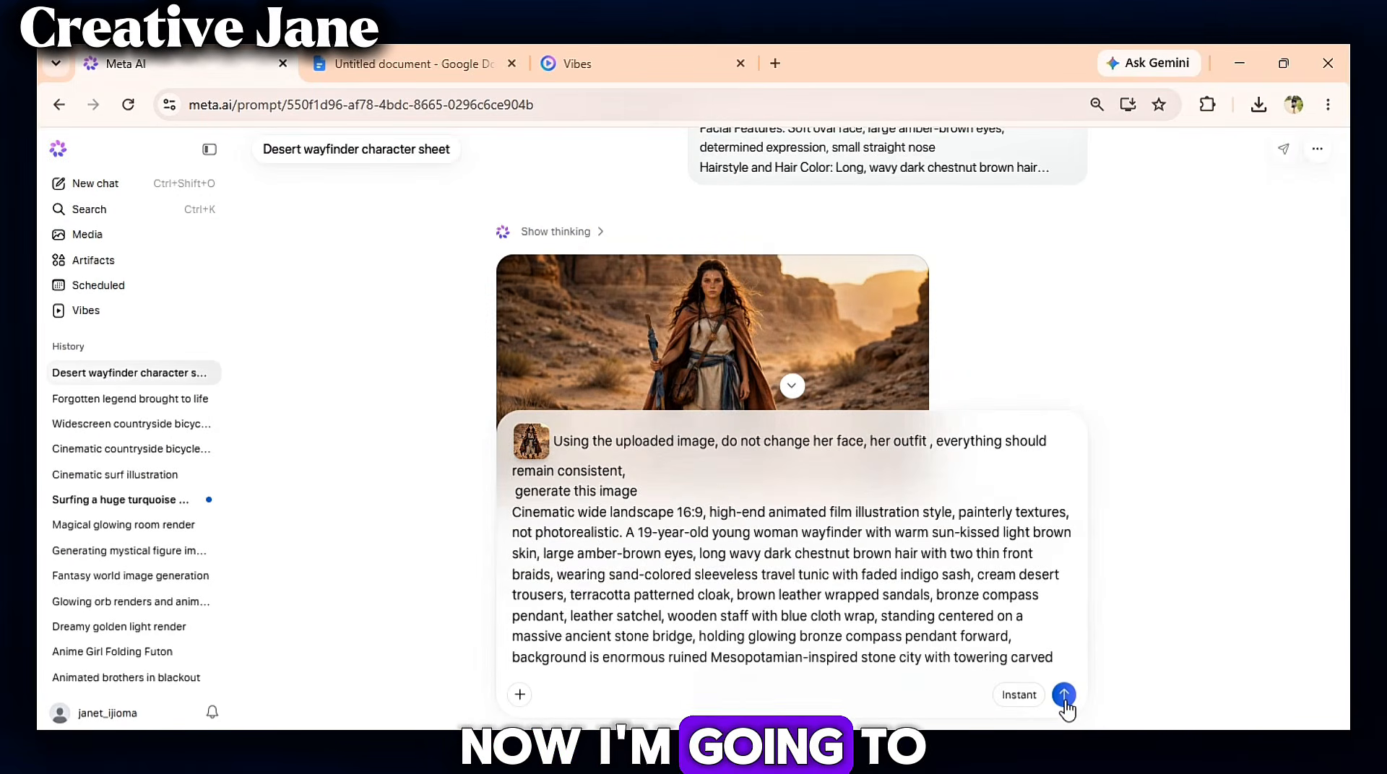
{"action": "left_click", "coordinate": [1063, 695]}
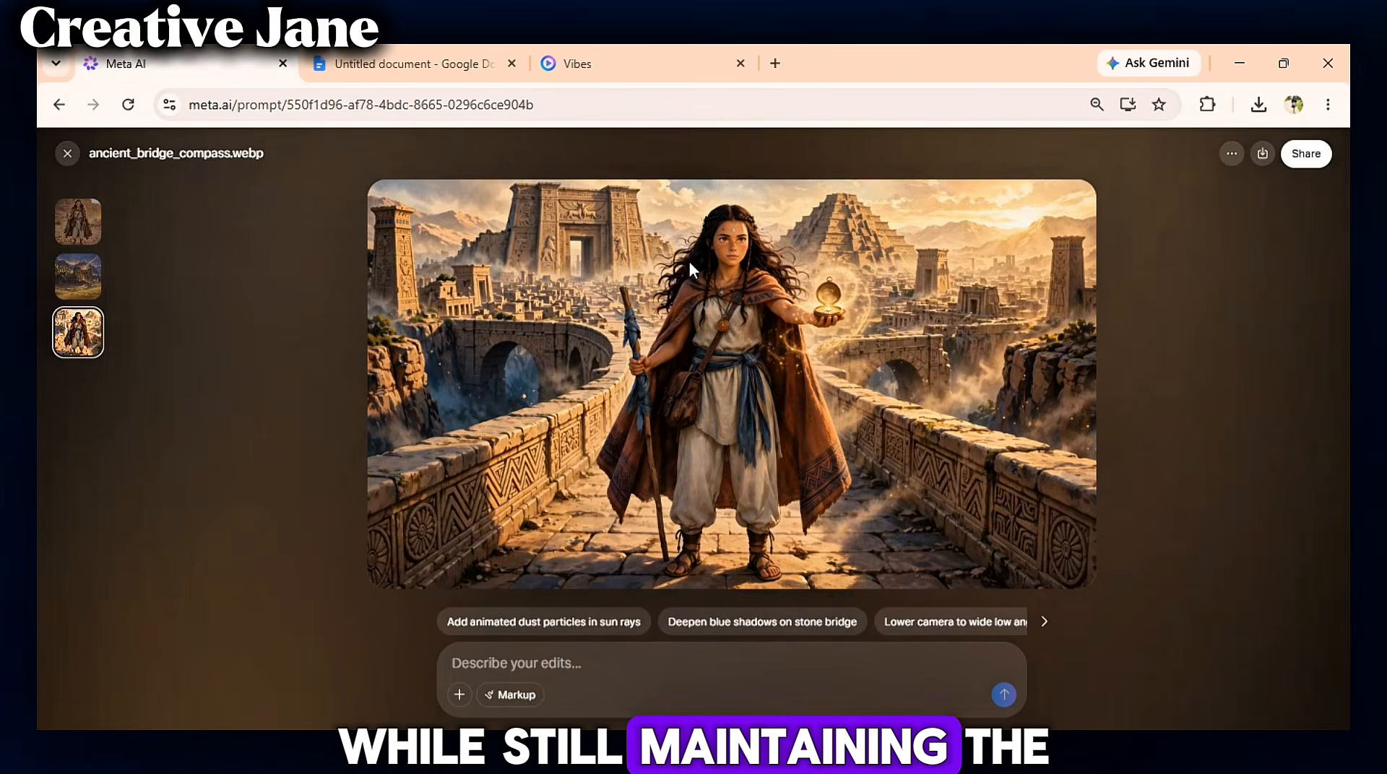
- Copy the Scene 3 image prompt from the document
{"action": "scroll", "coordinate": [791, 345], "scroll_direction": "up", "scroll_amount": 1}
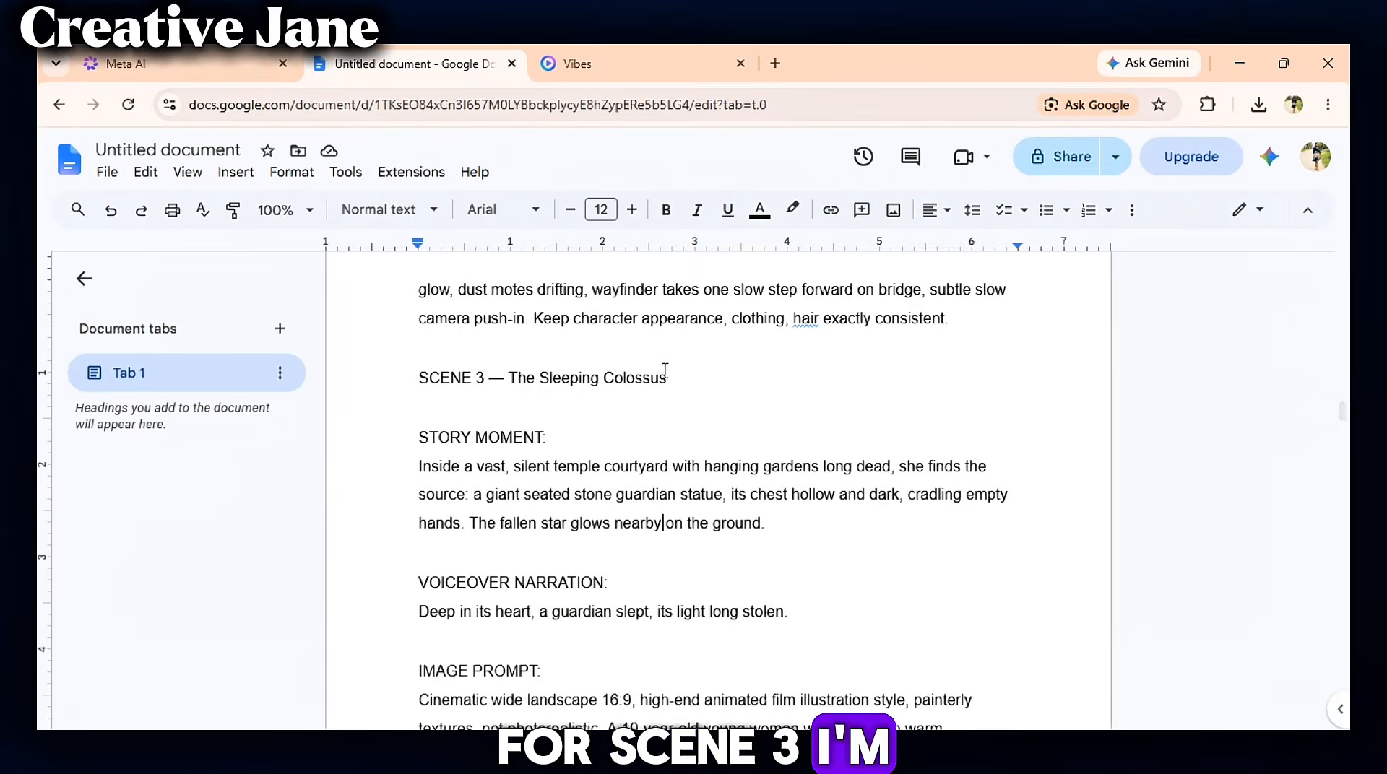
{"action": "scroll", "coordinate": [665, 370], "scroll_direction": "down", "scroll_amount": 5}
{"action": "left_click_drag", "start_coordinate": [418, 354], "coordinate": [1002, 671]}
{"action": "right_click", "coordinate": [946, 635]}
{"action": "left_click", "coordinate": [986, 275]}
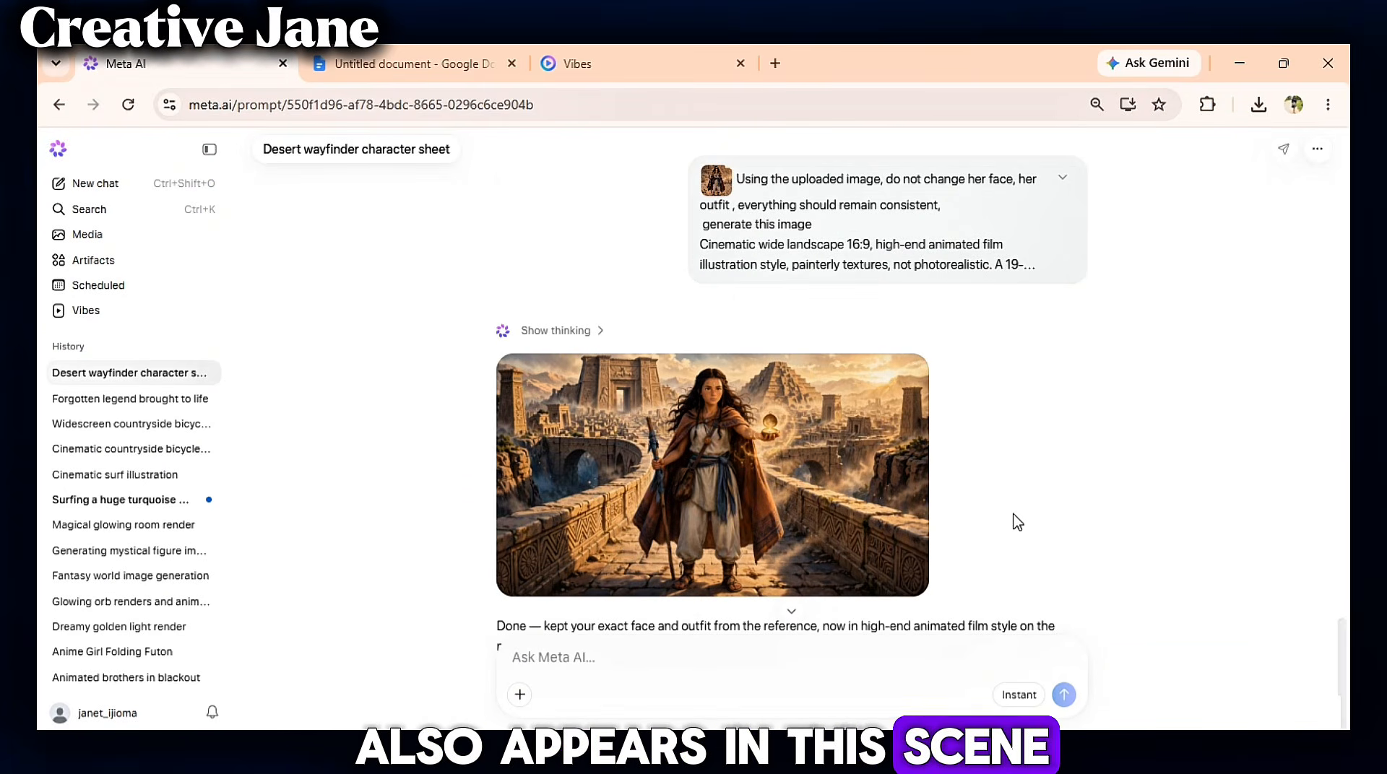
- Generate the Scene 3 image with the character reference attached and the pasted prompt, then open the result
{"action": "left_click", "coordinate": [651, 418]}
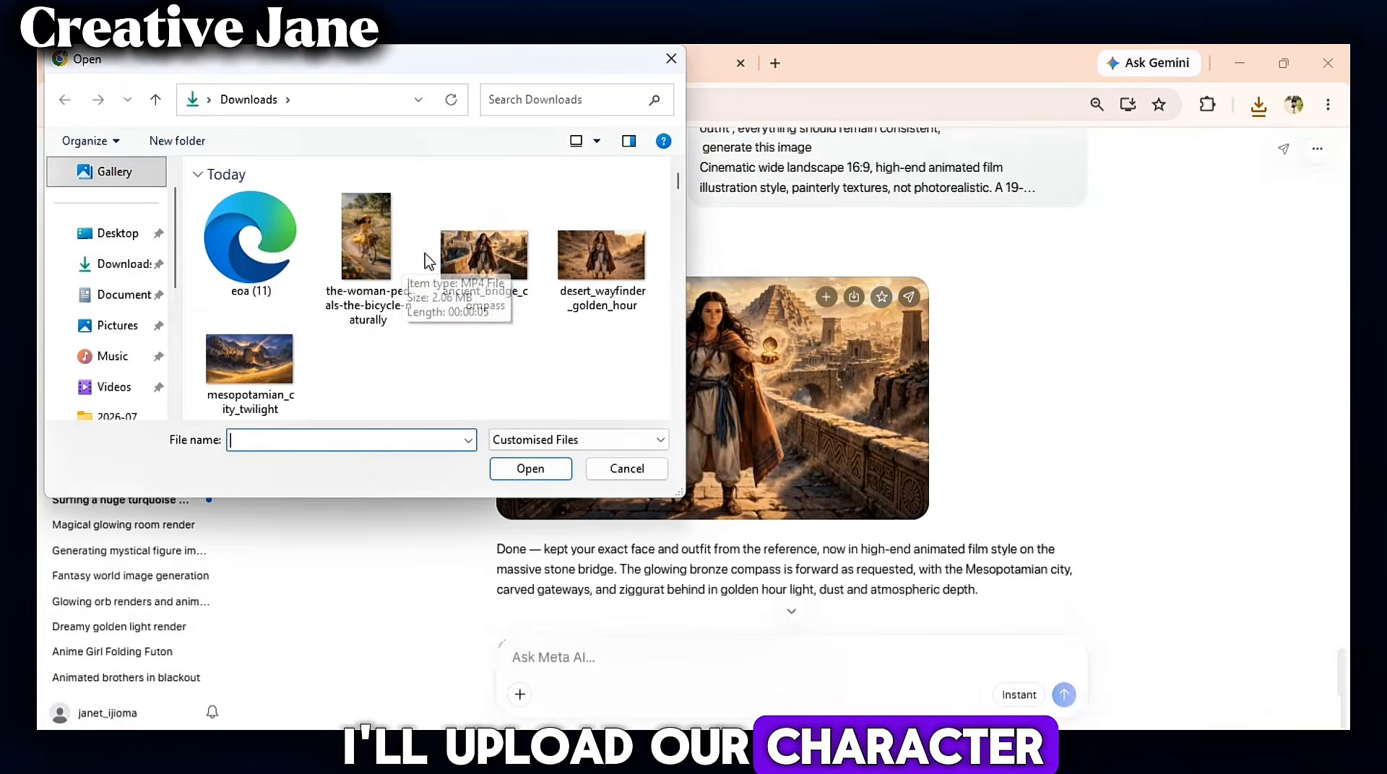
{"action": "double_click", "coordinate": [480, 247]}
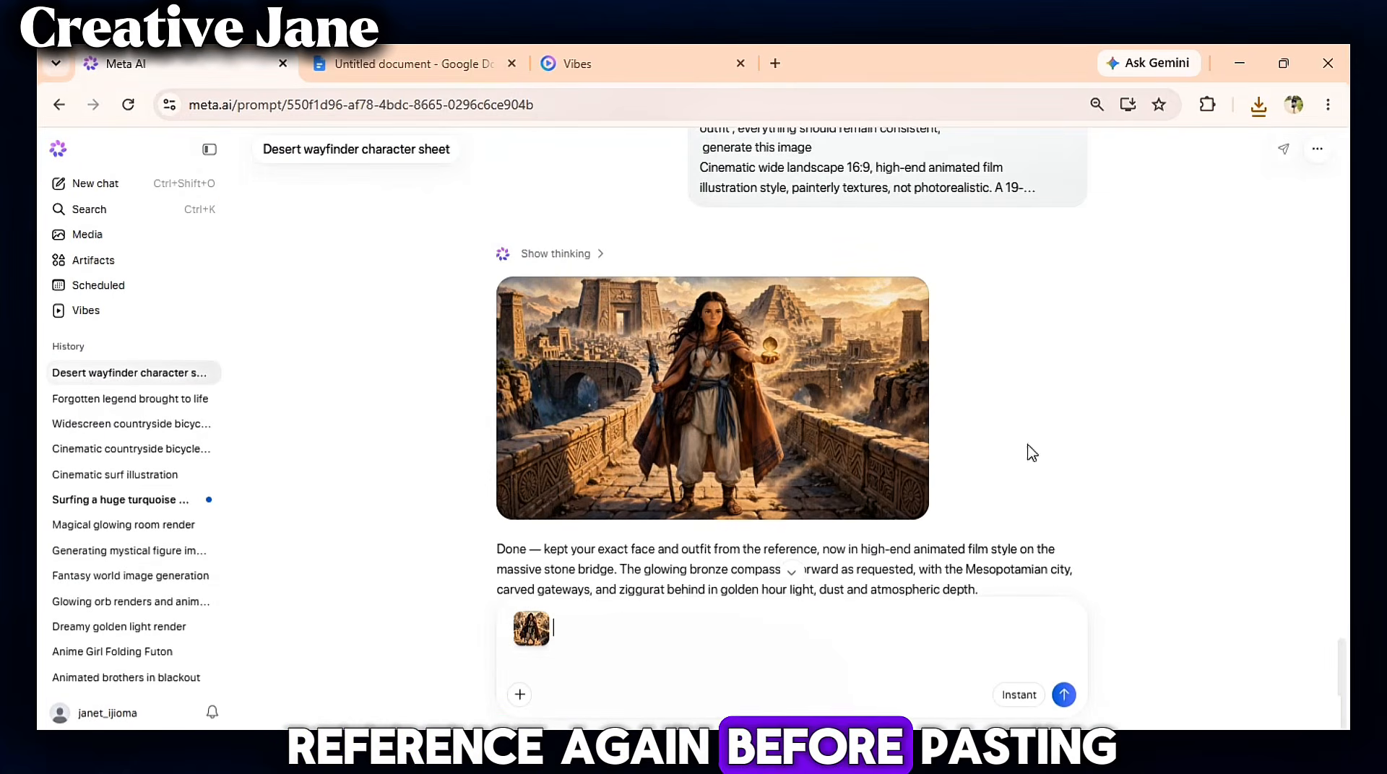
{"action": "right_click", "coordinate": [583, 645]}
{"action": "left_click", "coordinate": [635, 421]}
{"action": "left_click", "coordinate": [1064, 695]}
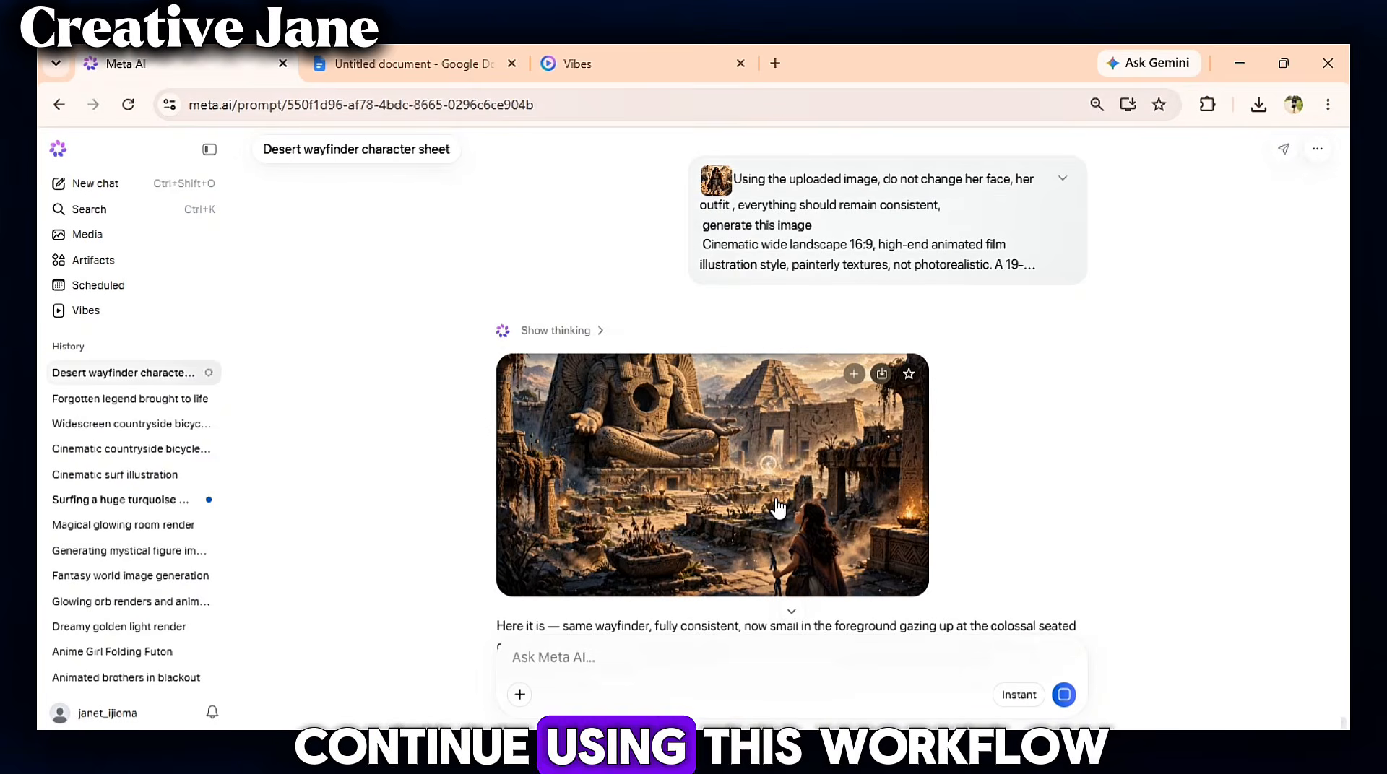
{"action": "left_click", "coordinate": [777, 505]}
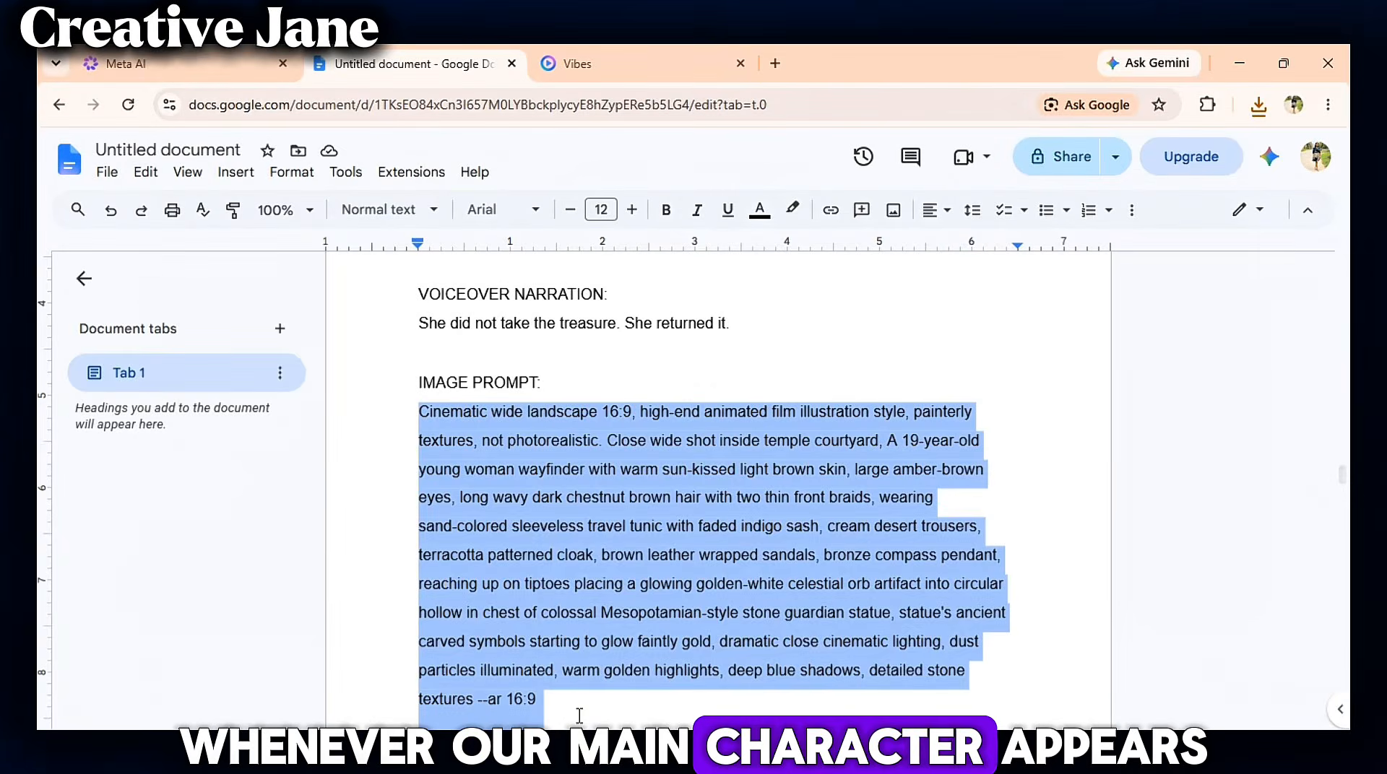
- Copy the Scene 4 image prompt from the document
{"action": "right_click", "coordinate": [566, 223]}
{"action": "left_click", "coordinate": [619, 276]}
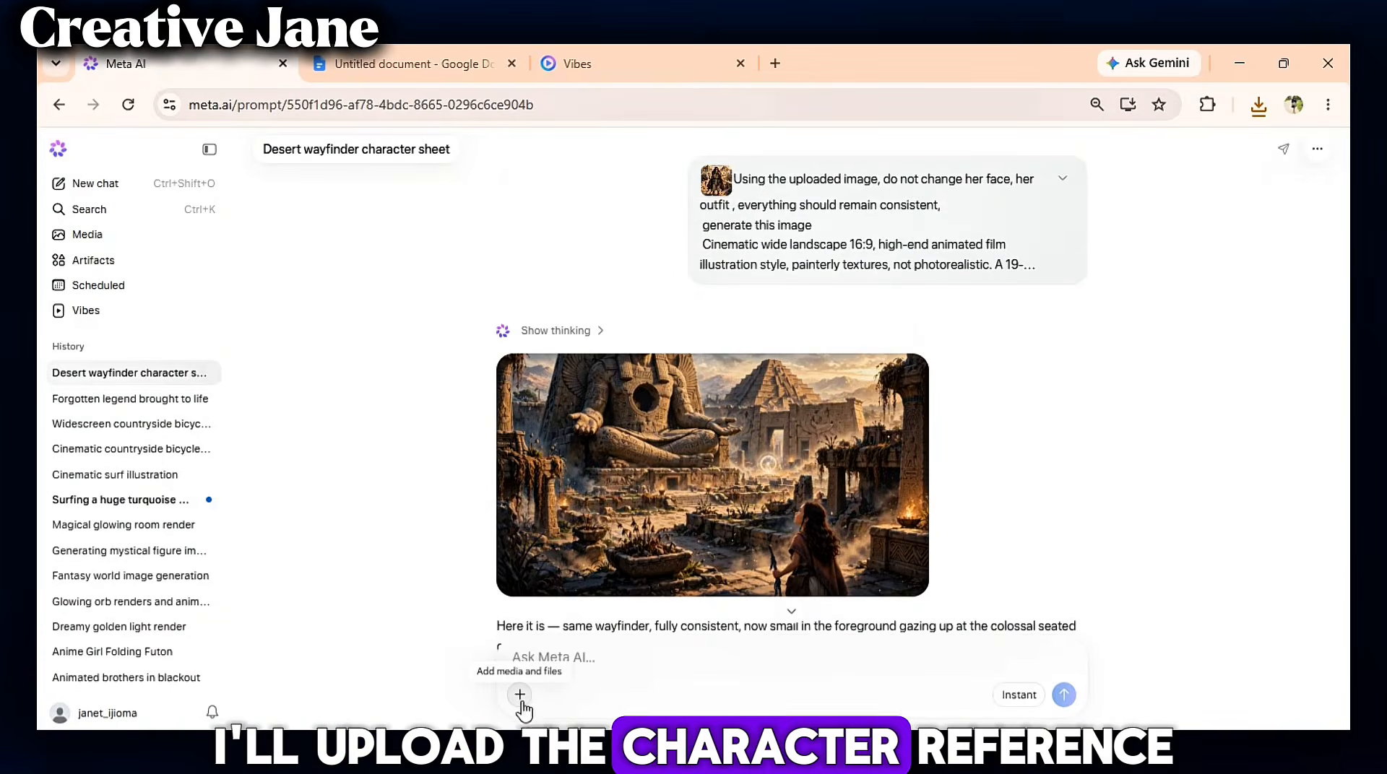
- Attach the character reference image, paste the Scene 4 orb-placement prompt, and send it to generate the image
{"action": "left_click", "coordinate": [519, 695]}
{"action": "left_click", "coordinate": [643, 405]}
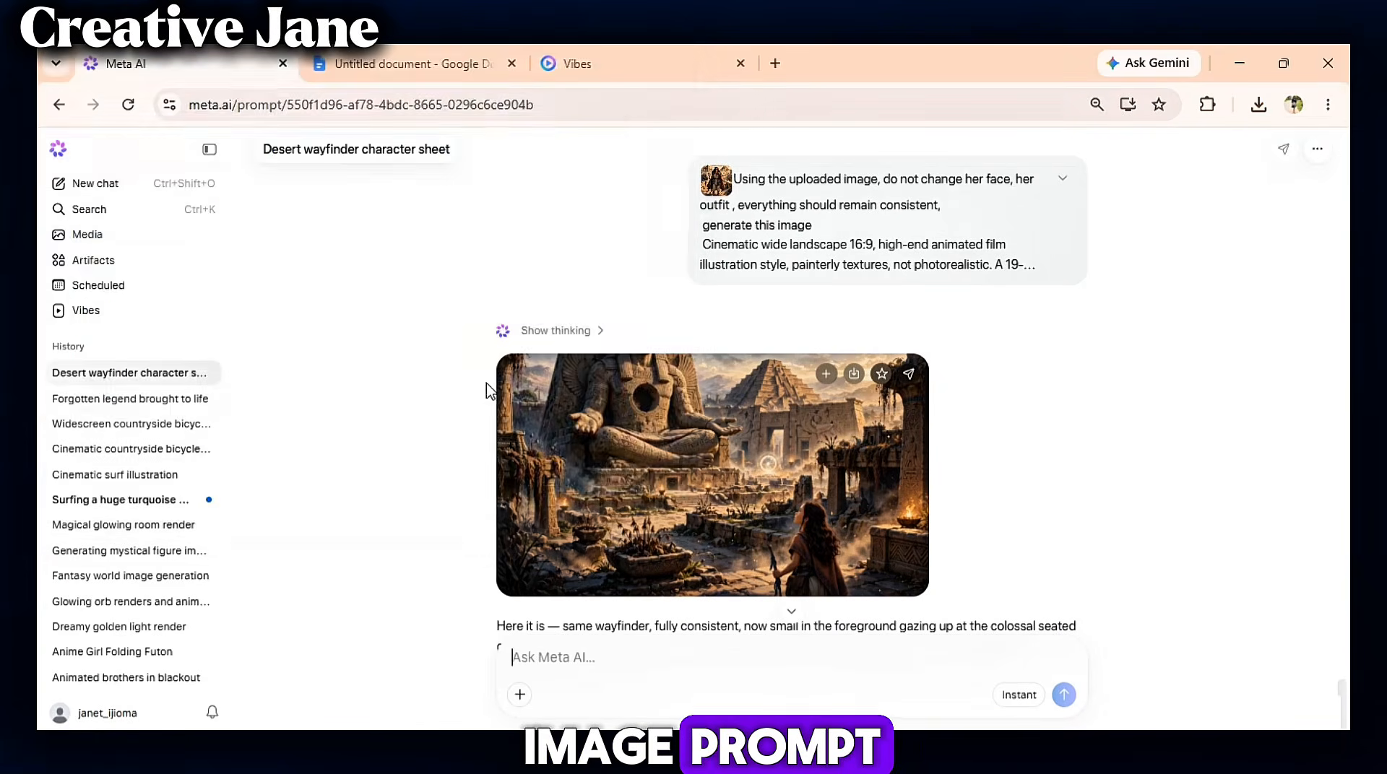
{"action": "right_click", "coordinate": [604, 636]}
{"action": "left_click", "coordinate": [635, 414]}
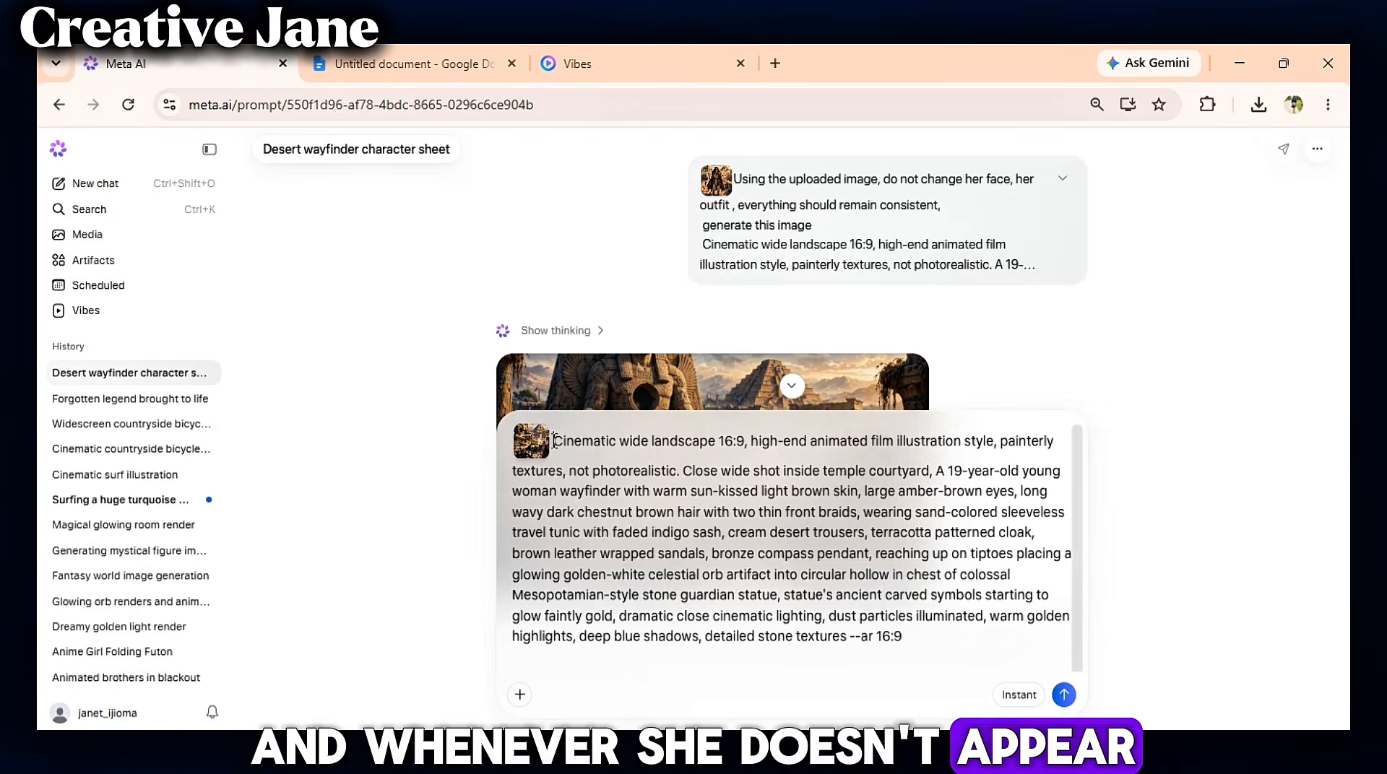
{"action": "left_click", "coordinate": [1064, 695]}
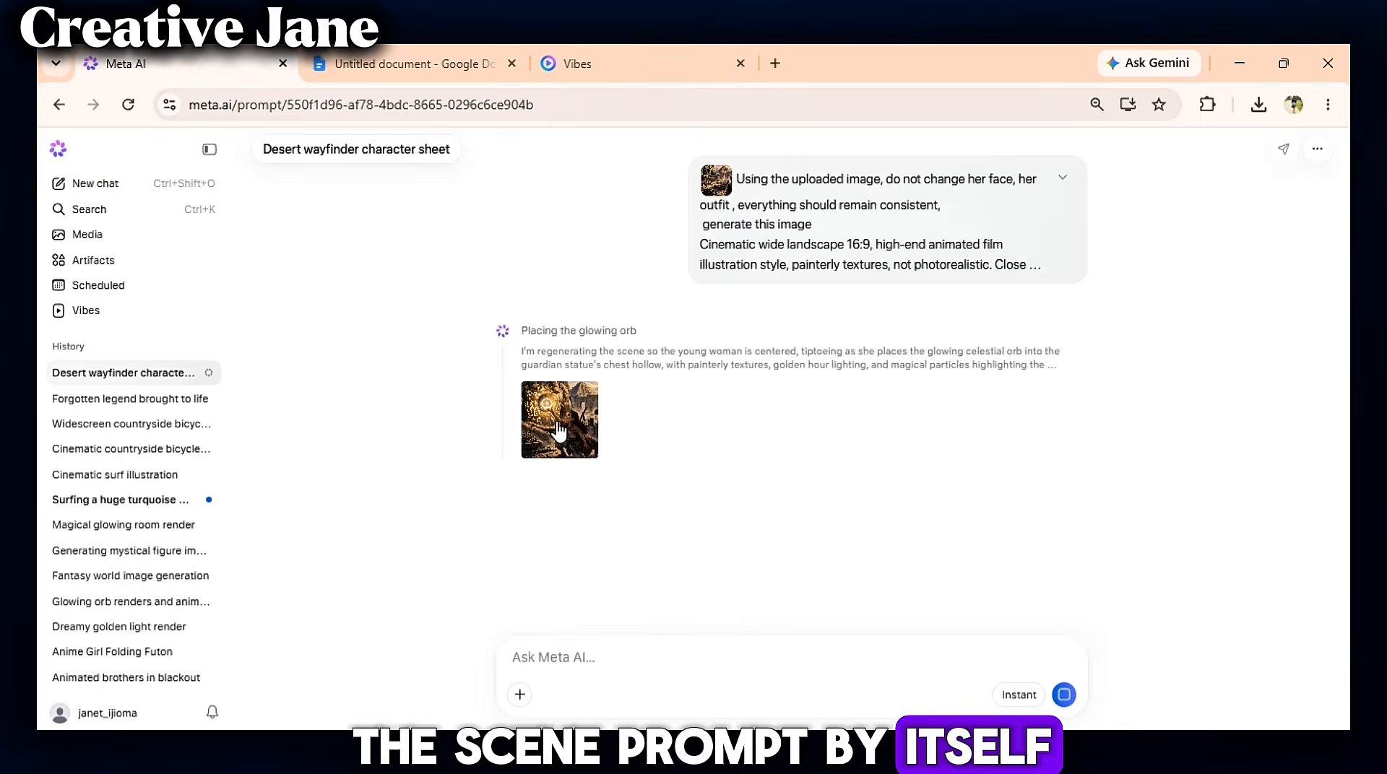
- Open the generated orb-placement image to review it, then close the viewer
{"action": "left_click", "coordinate": [556, 421]}
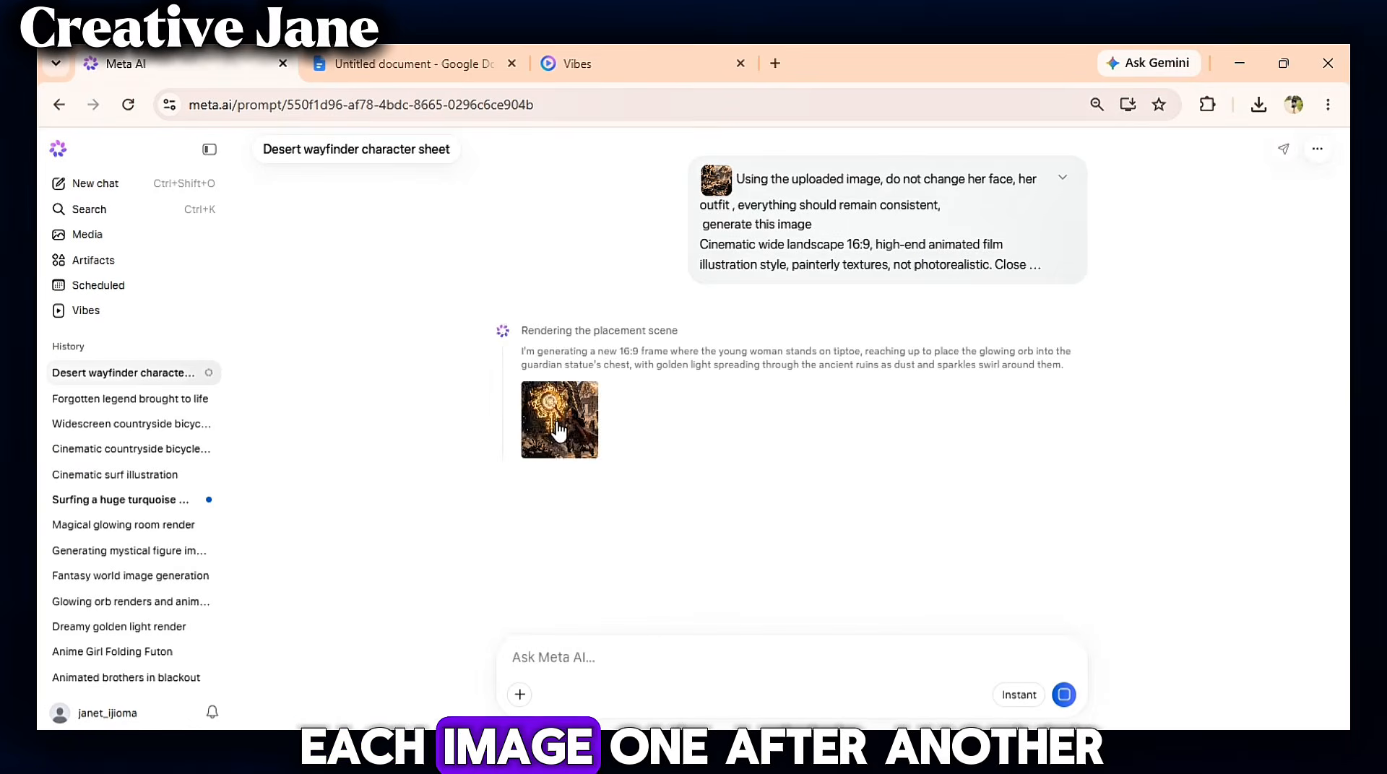
{"action": "left_click", "coordinate": [557, 431]}
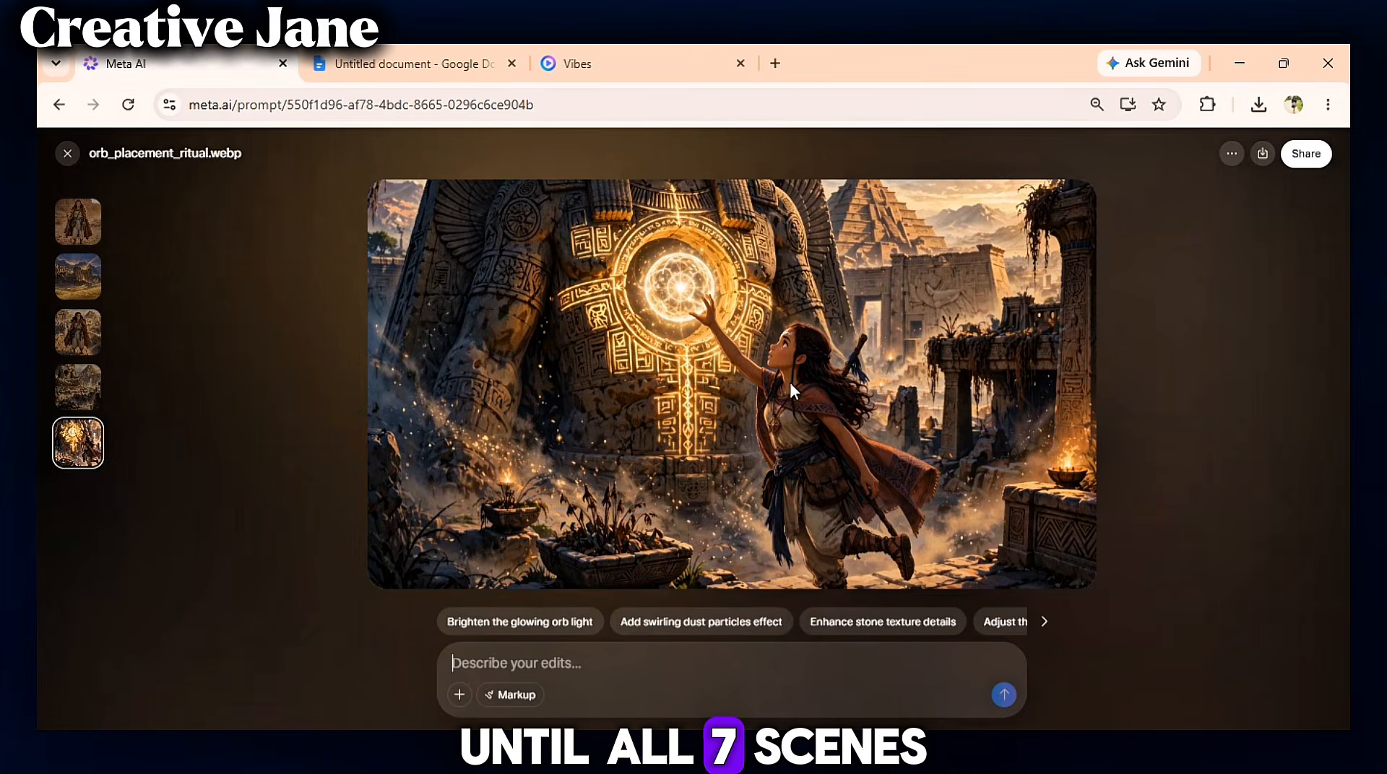
{"action": "left_click", "coordinate": [67, 153]}
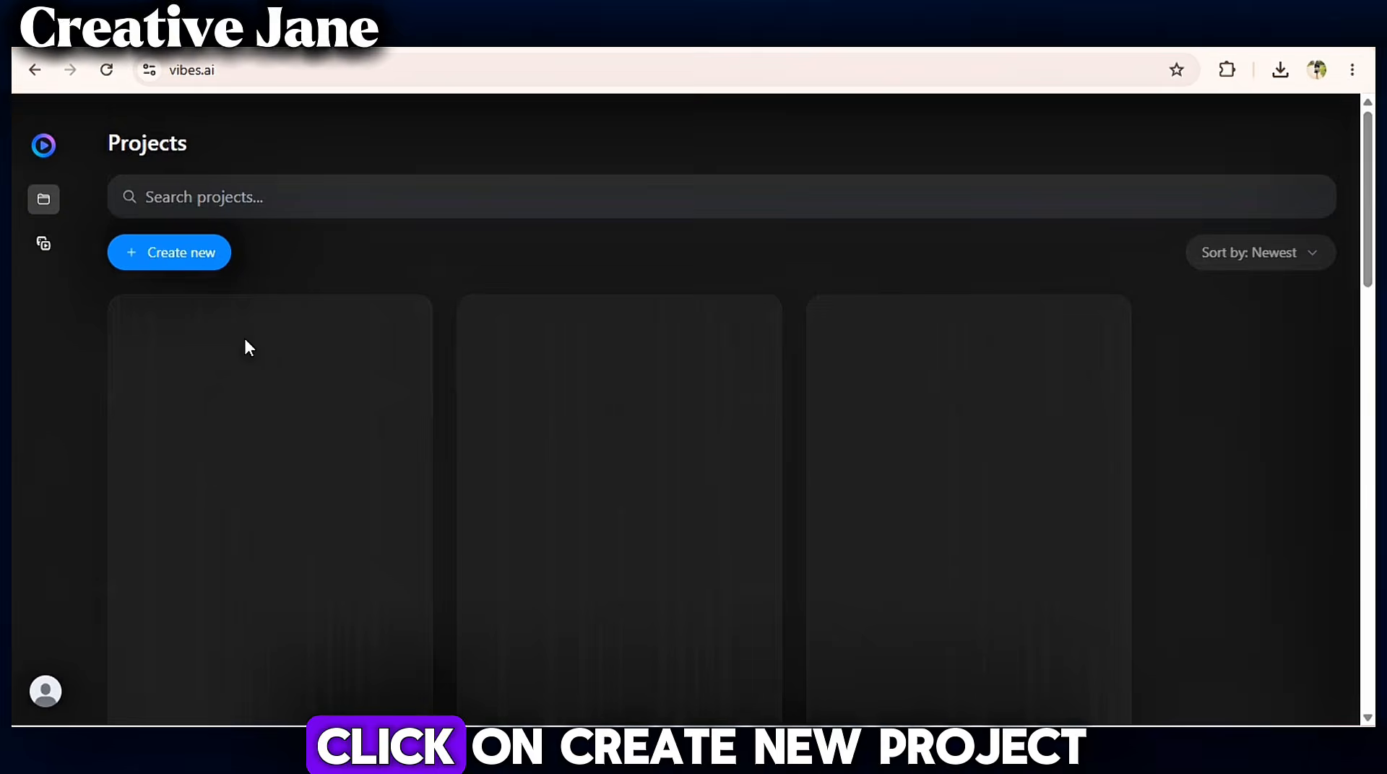
- Create a new project in Vibes and upload the mesopotamian_city_twilight scene image
{"action": "left_click", "coordinate": [186, 257]}
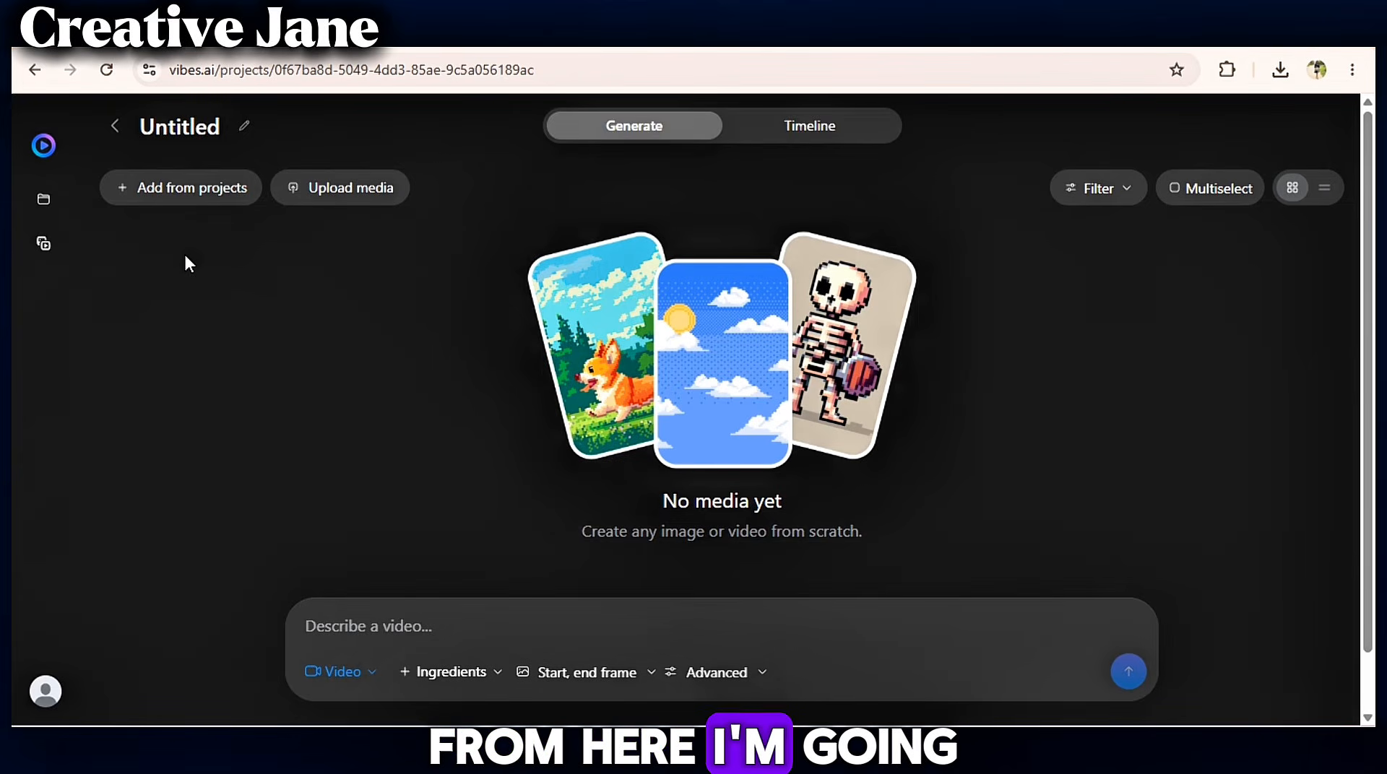
{"action": "left_click", "coordinate": [743, 404]}
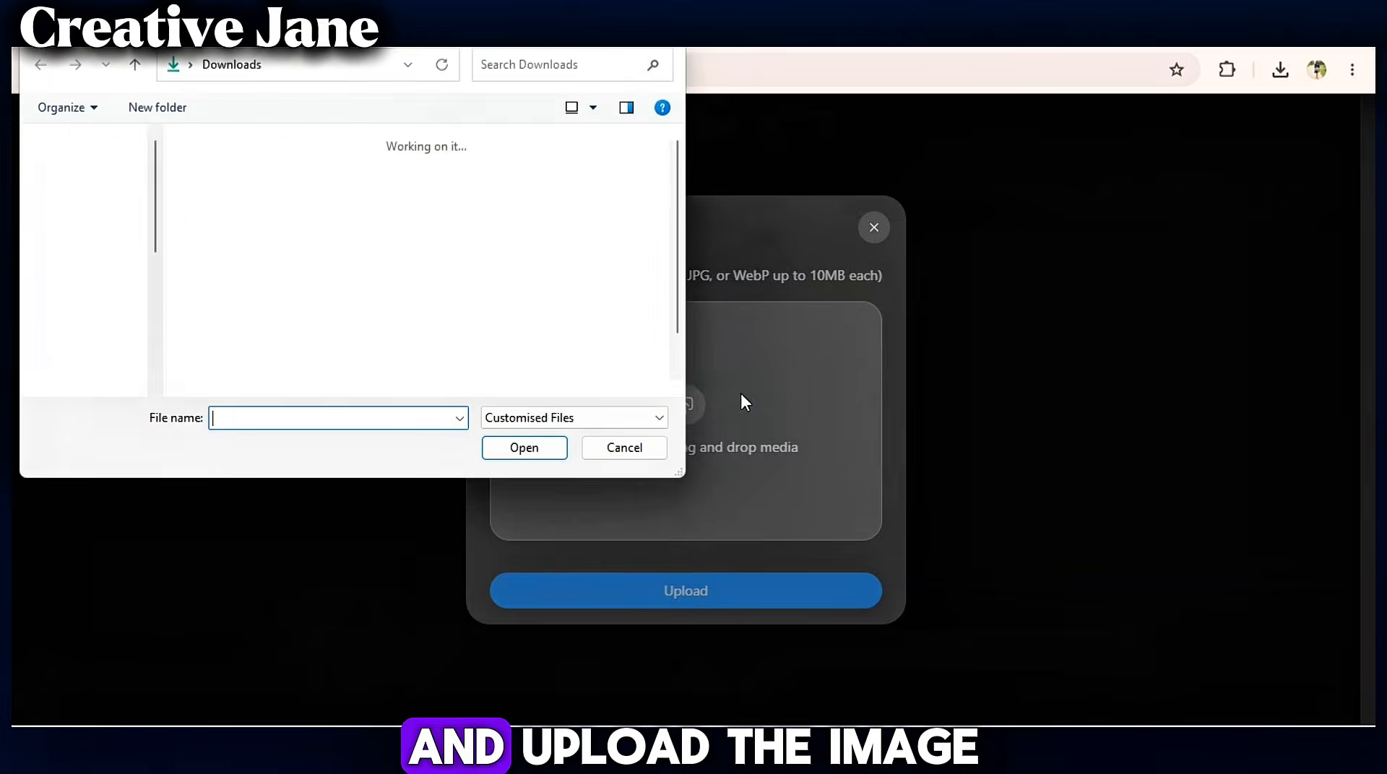
{"action": "left_click", "coordinate": [594, 177]}
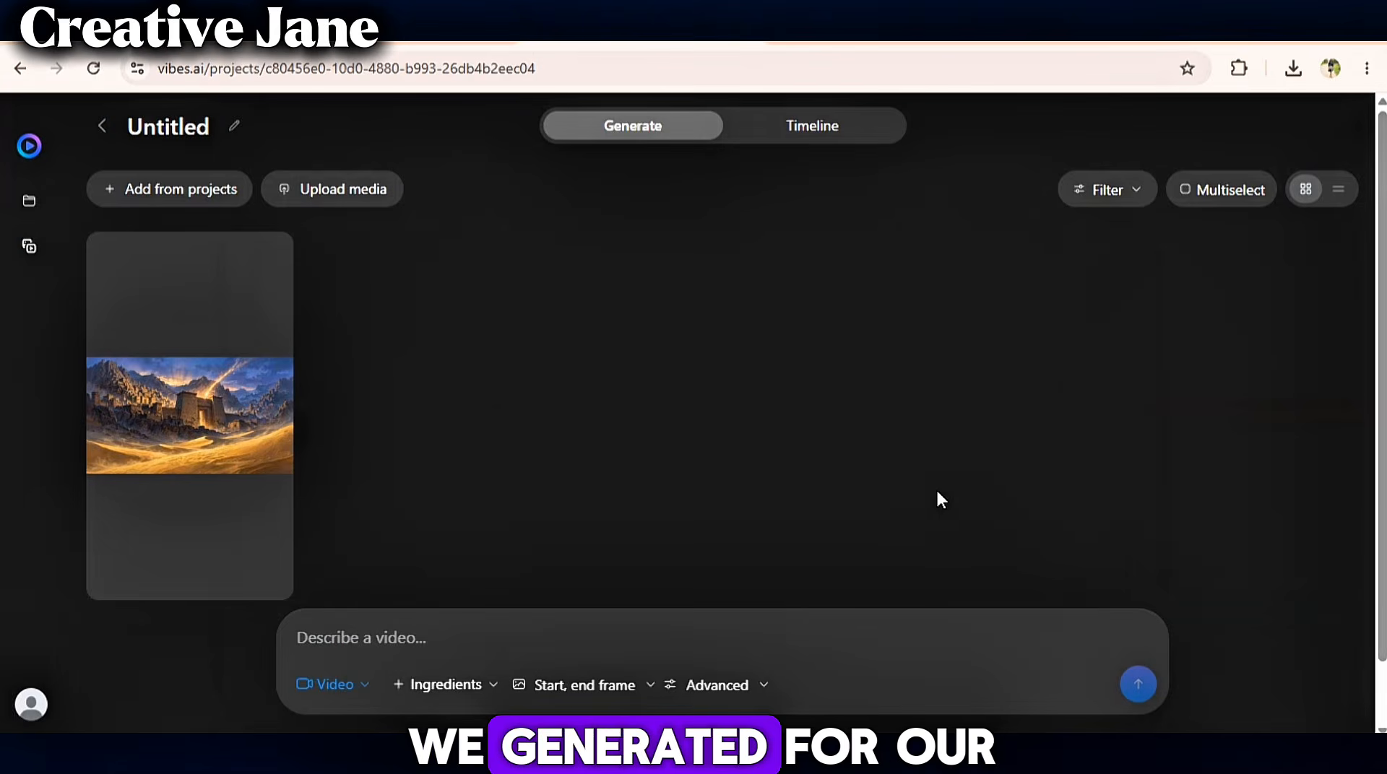
{"action": "mouse_move", "coordinate": [279, 371]}
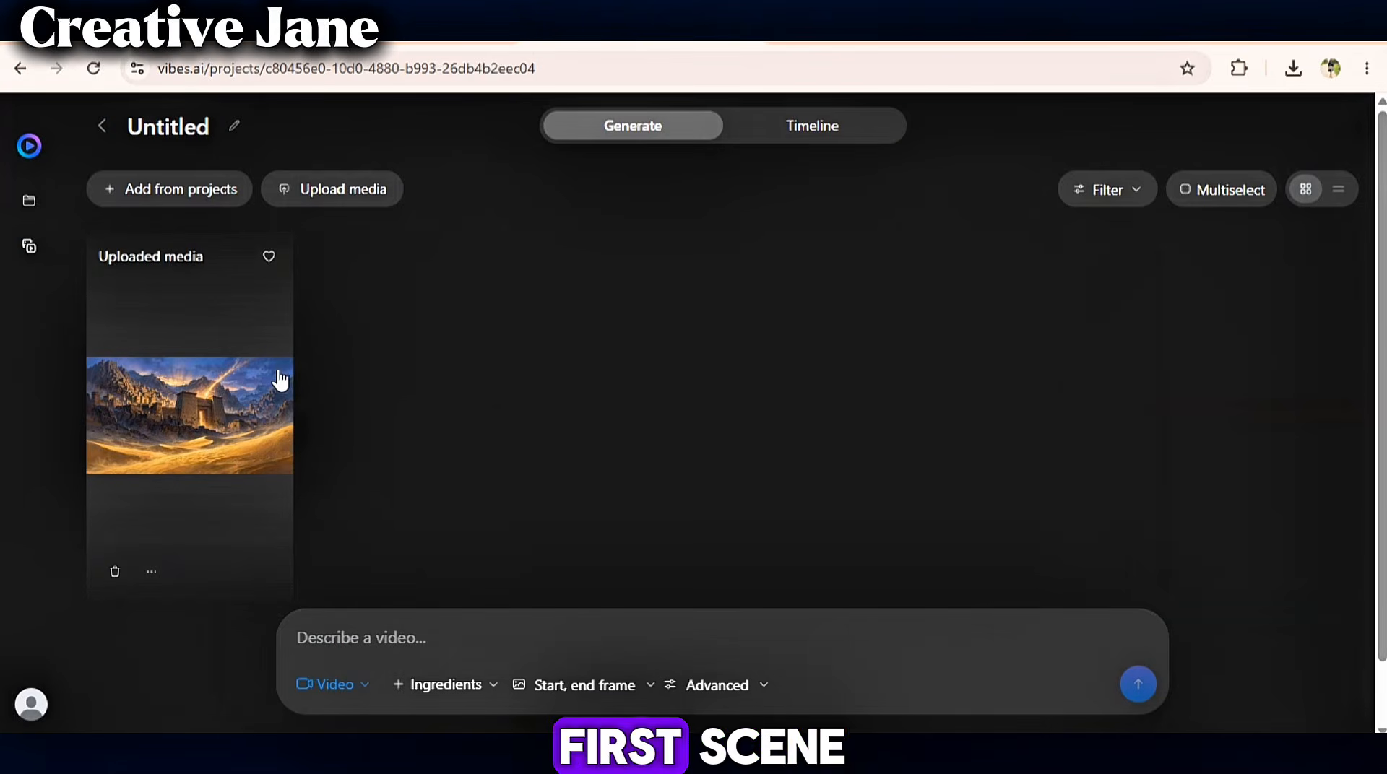
- Open the uploaded city image and choose manual animation
{"action": "left_click", "coordinate": [238, 413]}
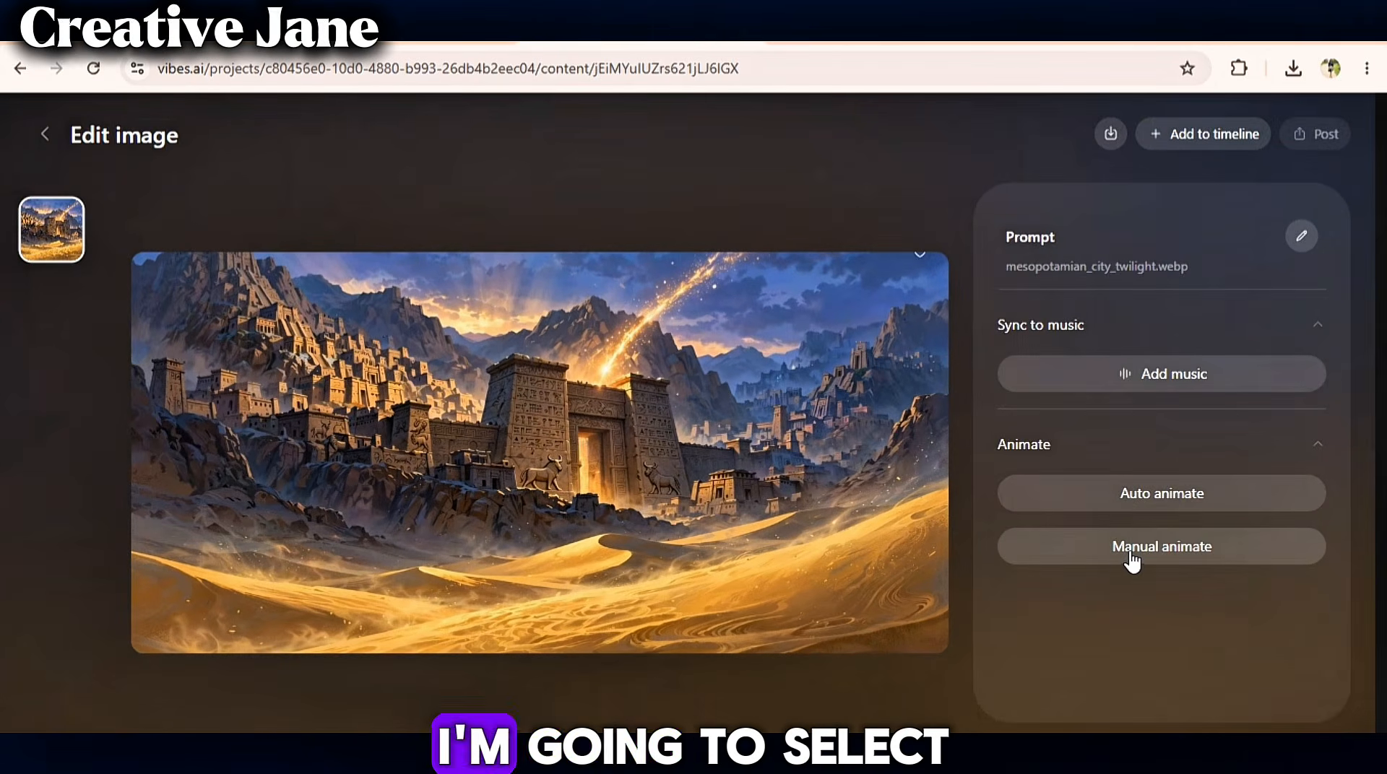
{"action": "left_click", "coordinate": [1132, 553]}
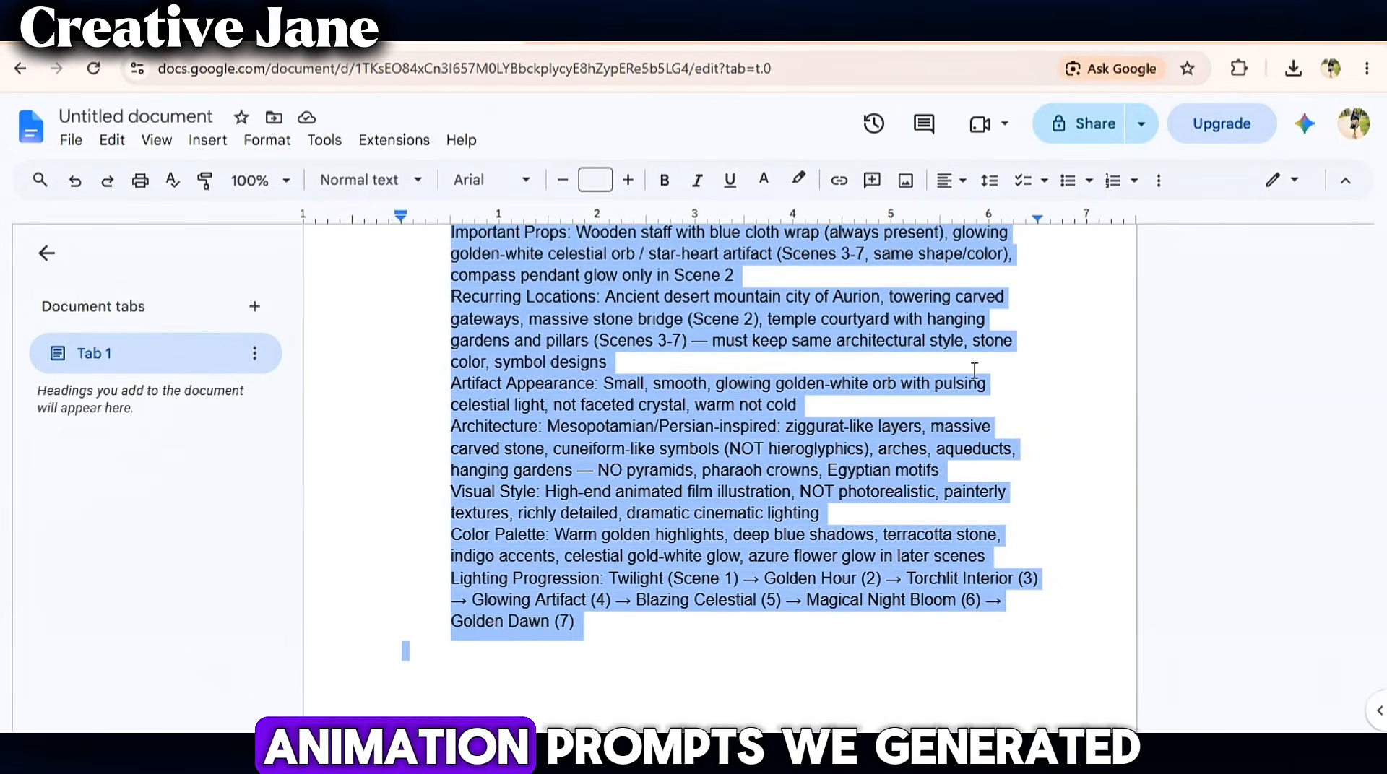
- Copy the Scene 1 video animation prompt from the document
{"action": "left_click", "coordinate": [1003, 365]}
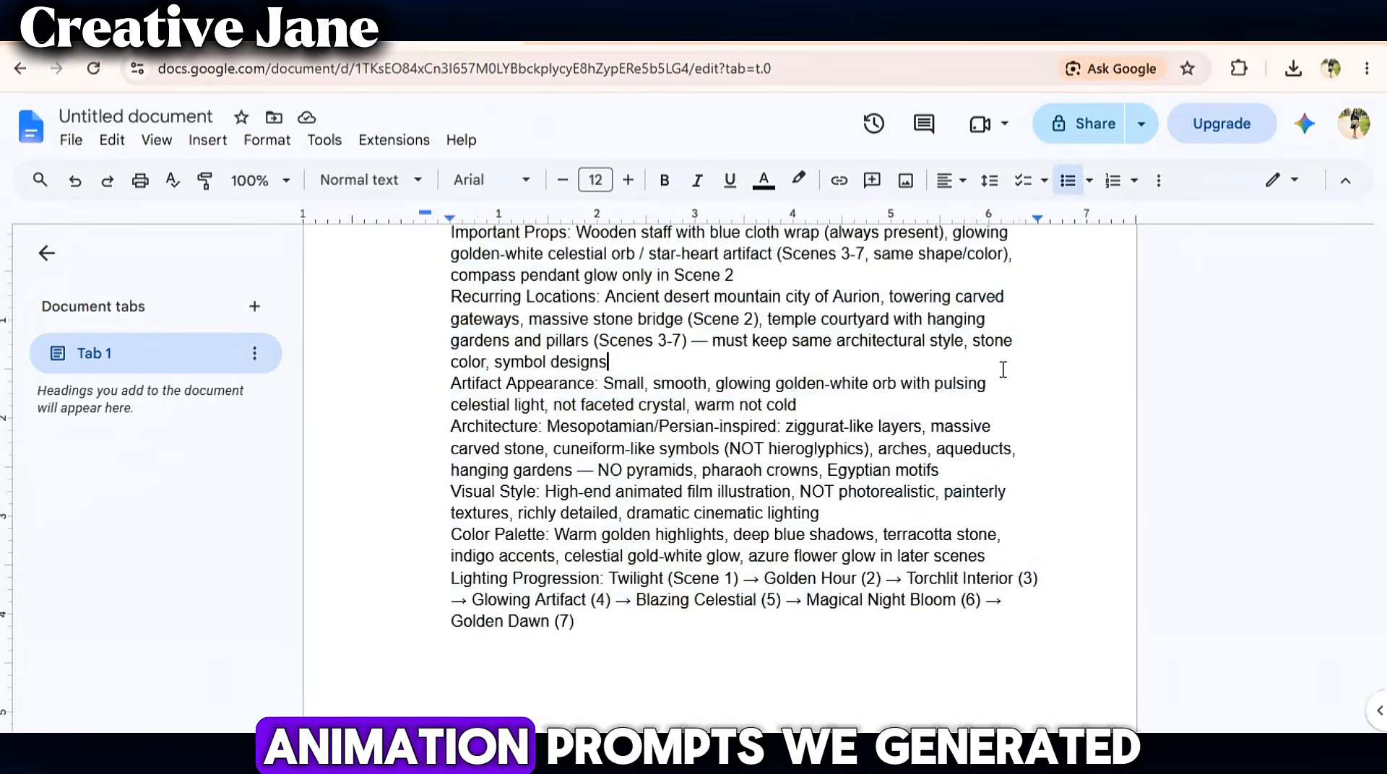
{"action": "scroll", "coordinate": [1003, 369], "scroll_direction": "up", "scroll_amount": 20}
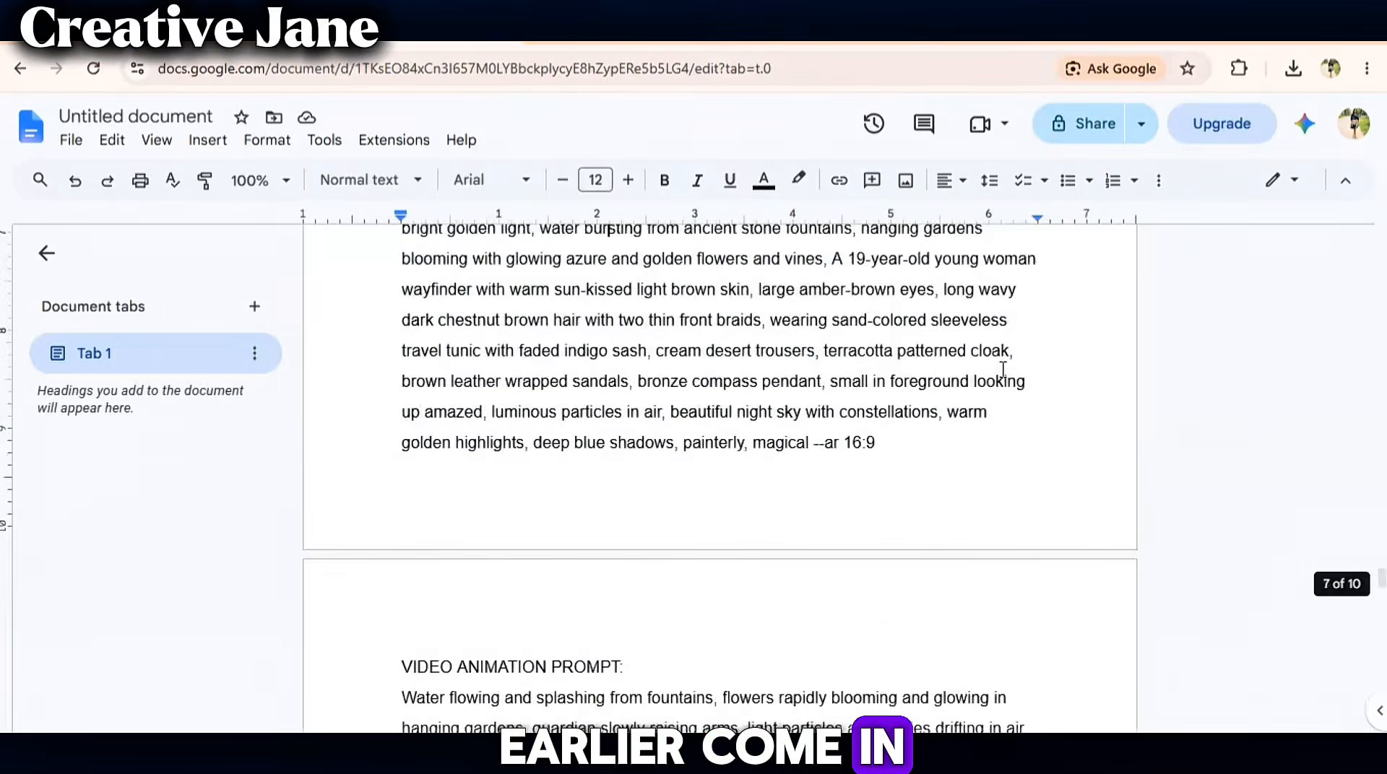
{"action": "scroll", "coordinate": [1004, 369], "scroll_direction": "up", "scroll_amount": 20}
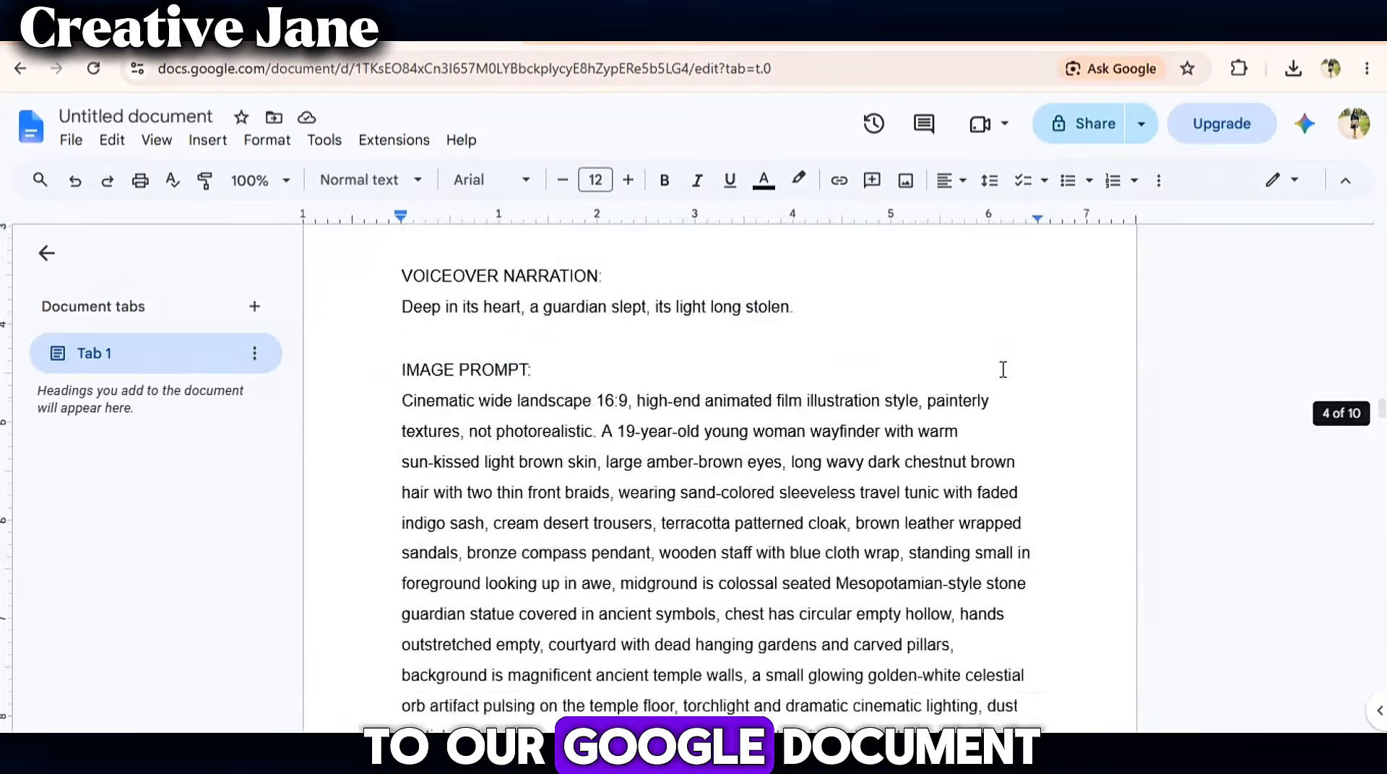
{"action": "scroll", "coordinate": [1004, 369], "scroll_direction": "up", "scroll_amount": 8}
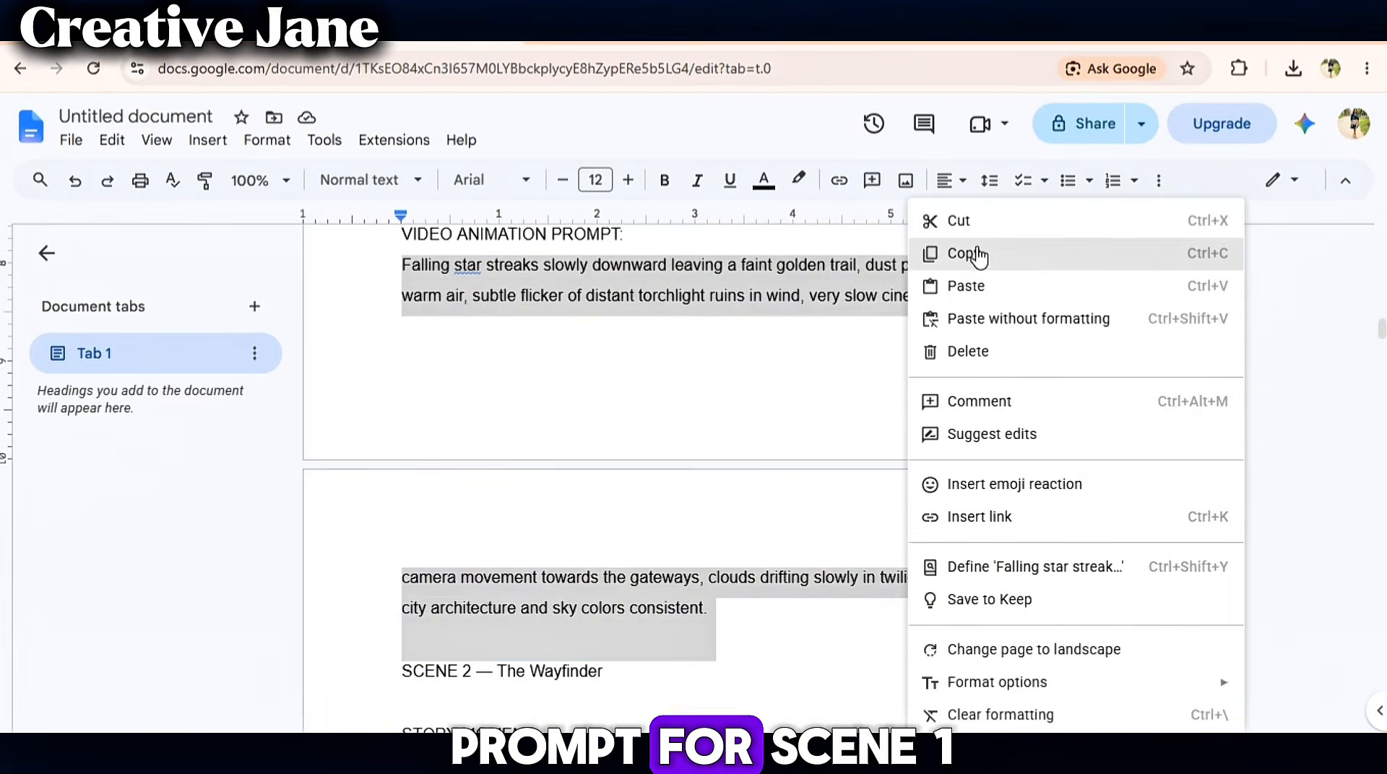
{"action": "left_click", "coordinate": [961, 253]}
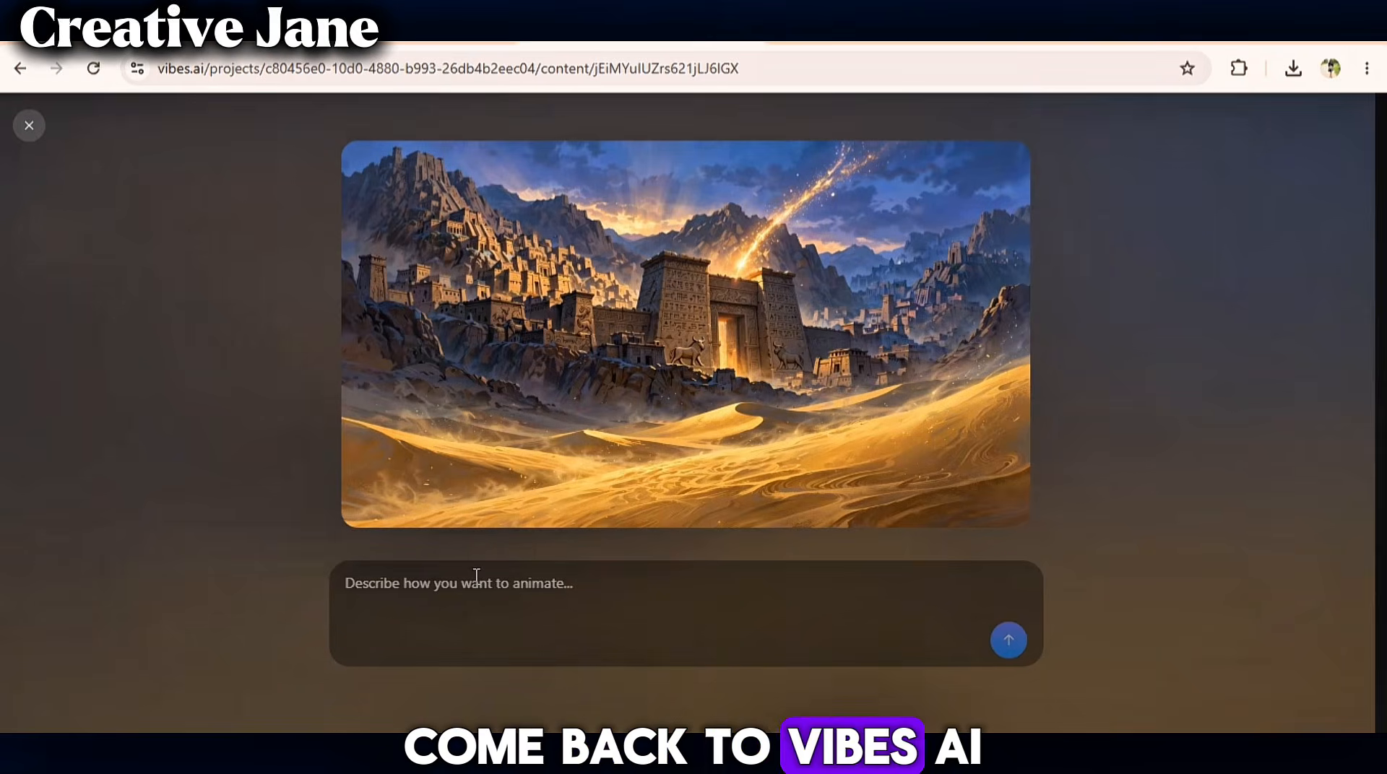
- Paste the falling-star animation prompt, generate the video, and play it back
{"action": "right_click", "coordinate": [476, 578]}
{"action": "left_click", "coordinate": [532, 348]}
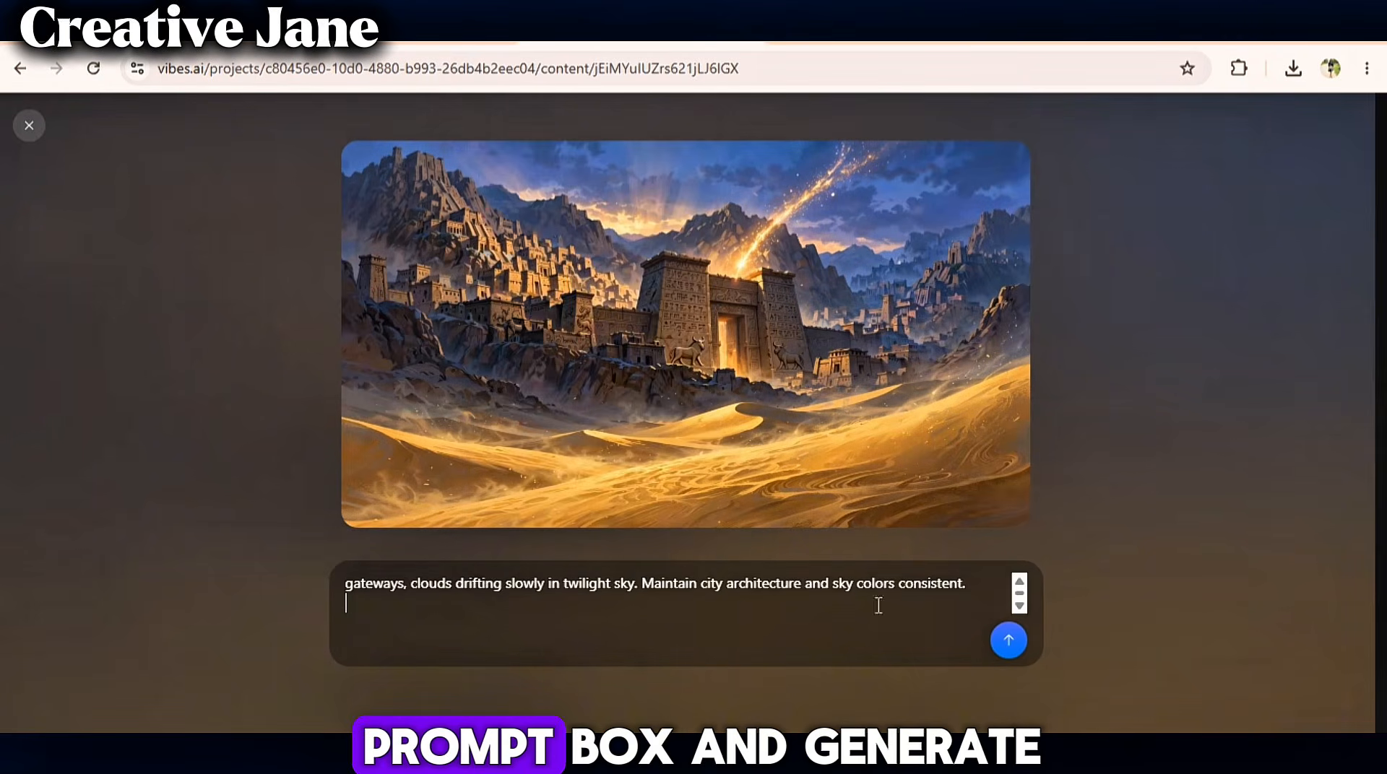
{"action": "left_click", "coordinate": [1026, 640]}
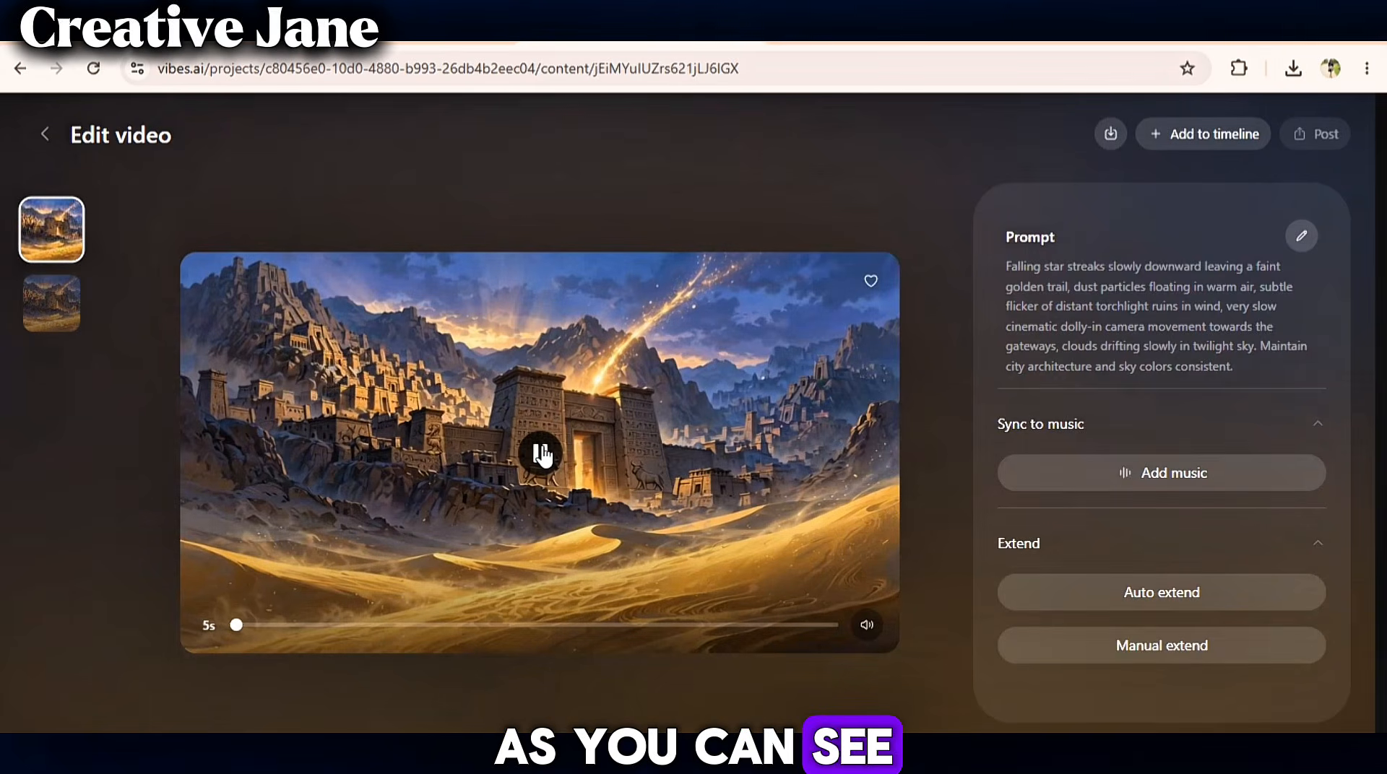
{"action": "left_click", "coordinate": [542, 455]}
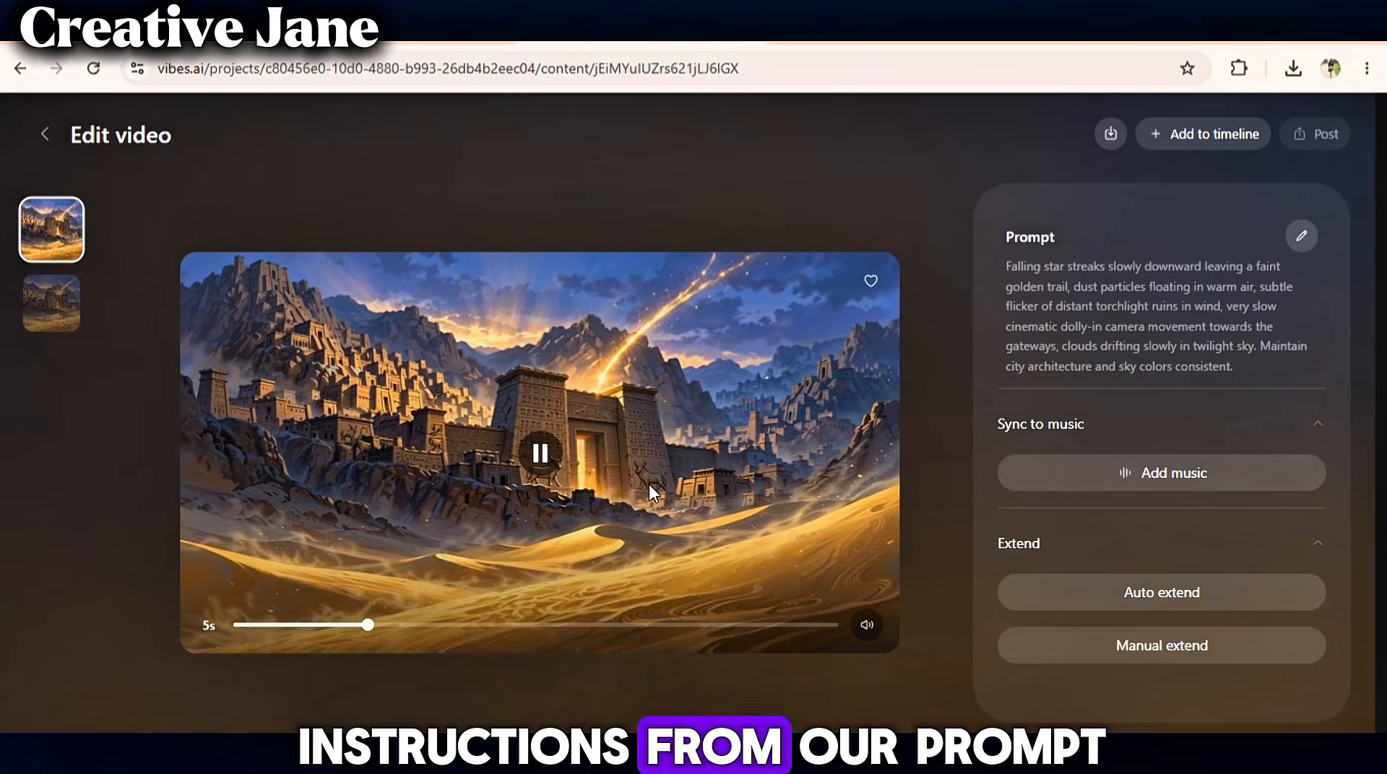
{"action": "left_click", "coordinate": [542, 453]}
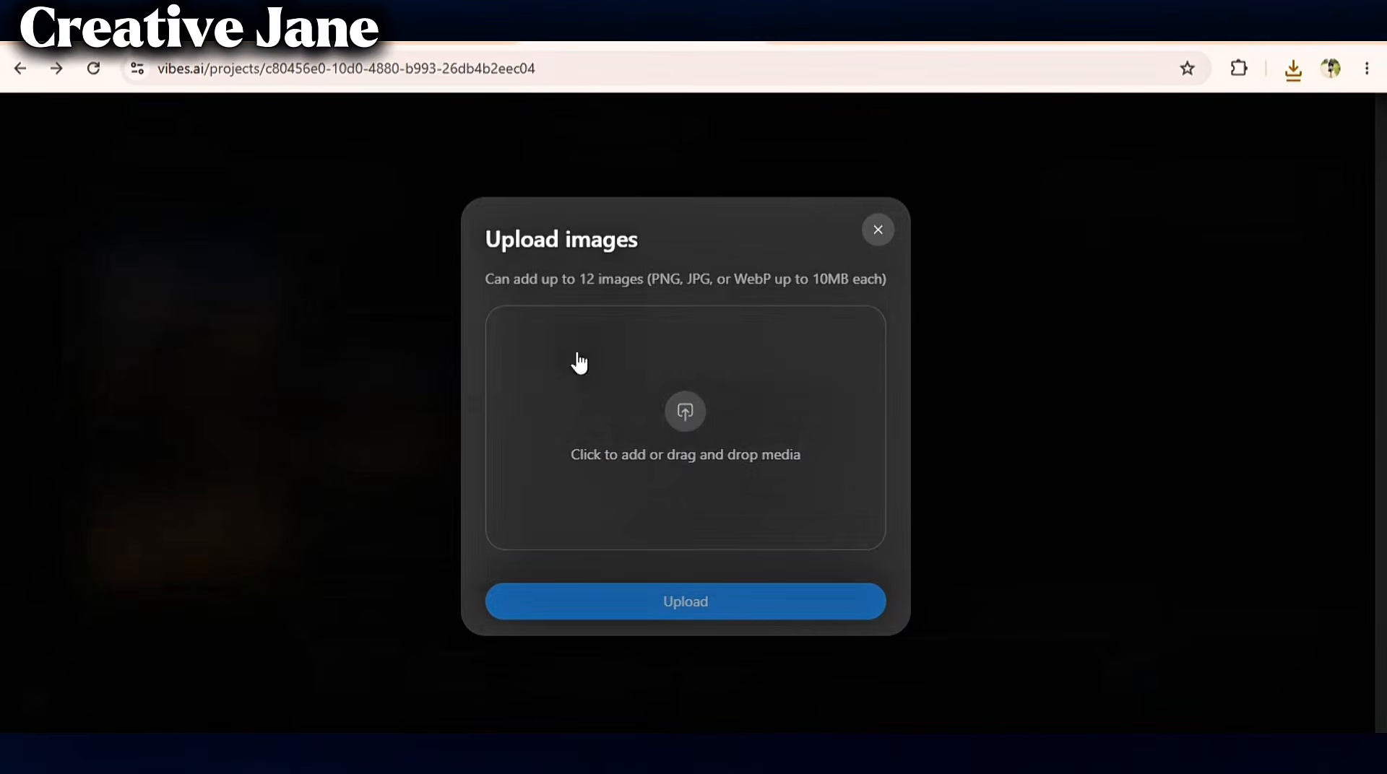
- Open the ancient bridge image for manual animation and copy the Scene 2 video animation prompt from the document
{"action": "left_click", "coordinate": [740, 444]}
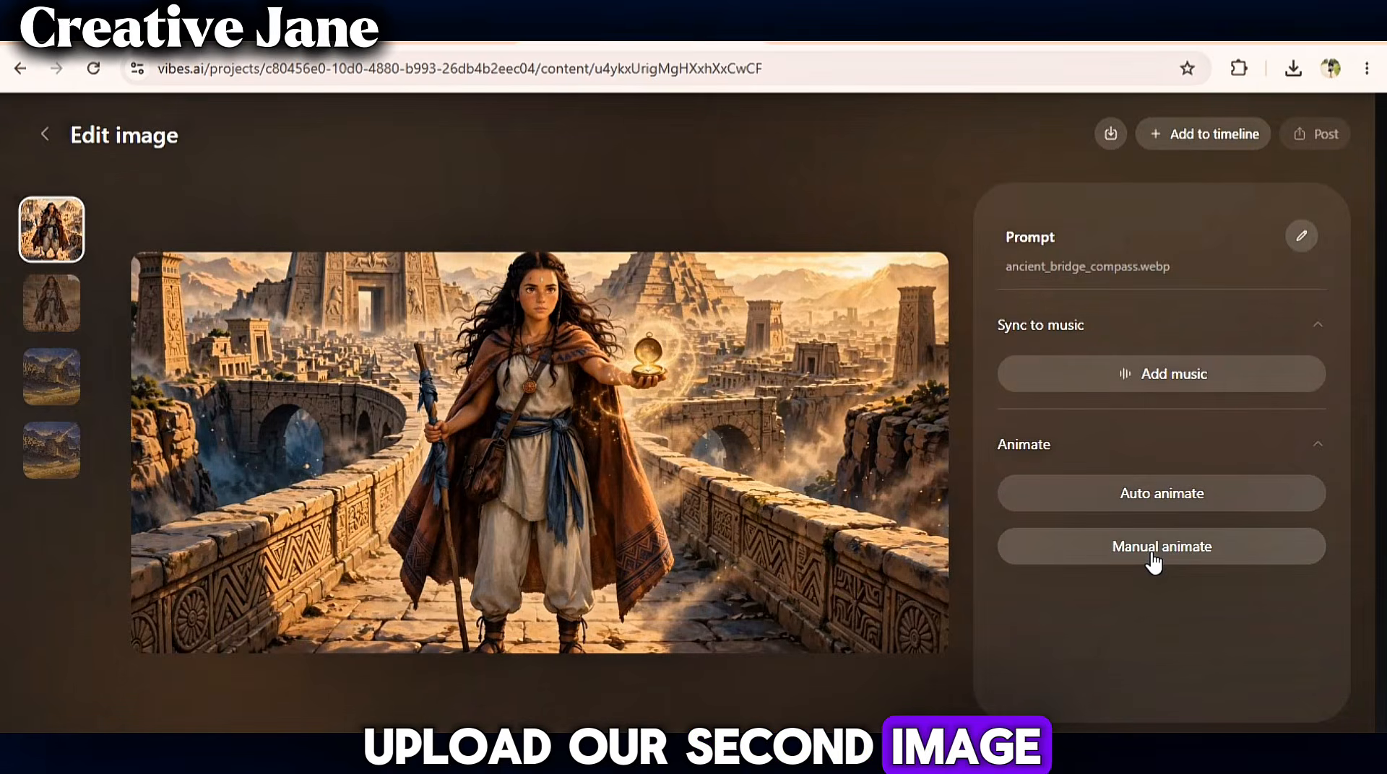
{"action": "left_click", "coordinate": [1151, 558]}
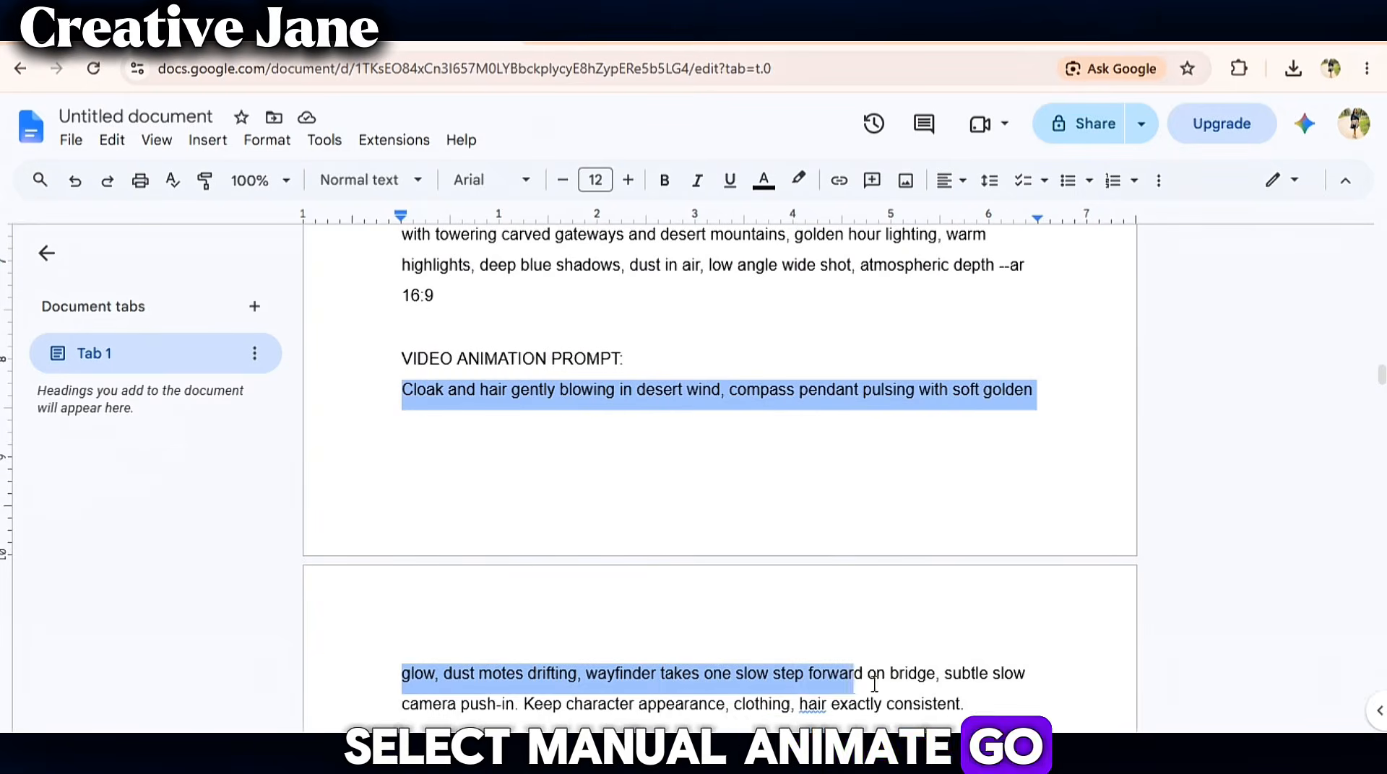
{"action": "right_click", "coordinate": [980, 370]}
{"action": "left_click", "coordinate": [1011, 198]}
{"action": "left_click", "coordinate": [898, 531]}
{"action": "scroll", "coordinate": [897, 531], "scroll_direction": "down", "scroll_amount": 2}
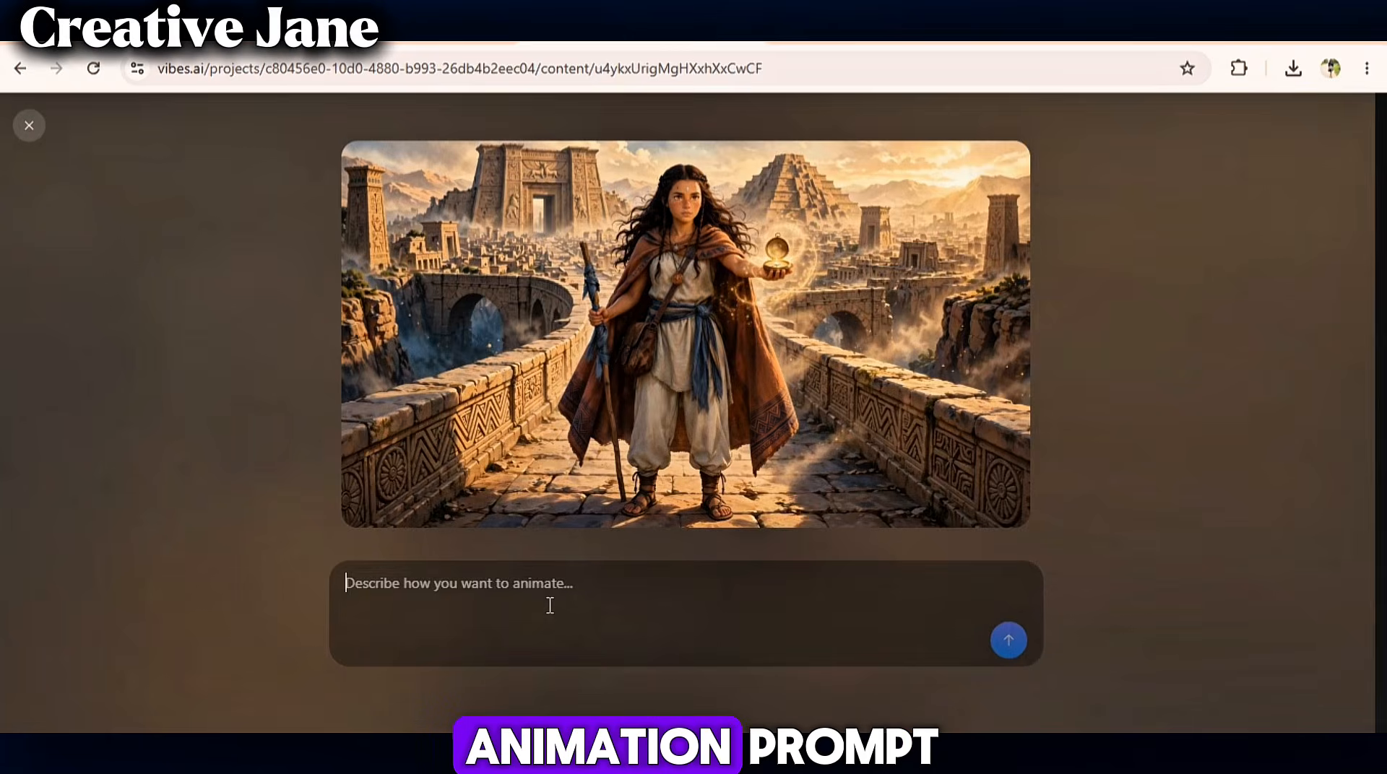
- Paste the Scene 2 animation prompt, generate the video, and play it back
{"action": "right_click", "coordinate": [550, 611]}
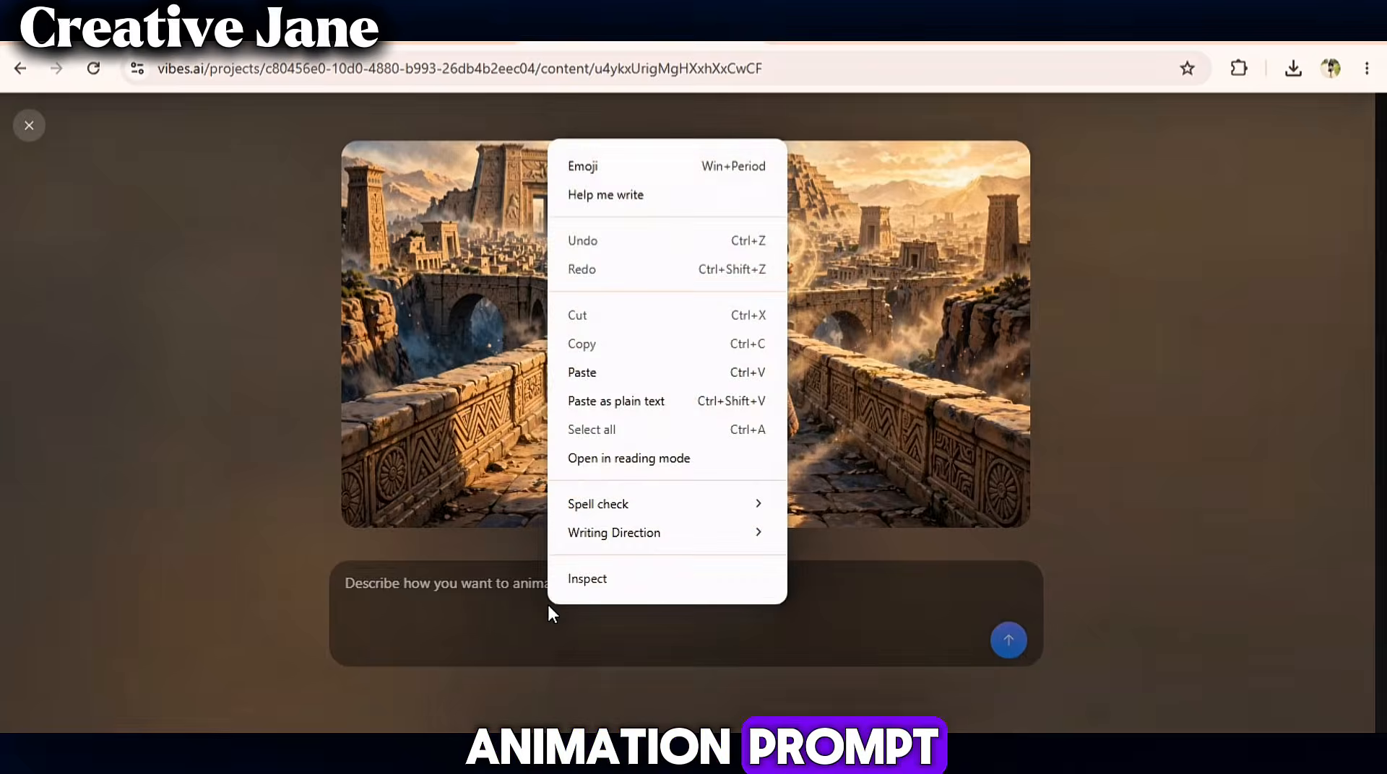
{"action": "left_click", "coordinate": [591, 381]}
{"action": "left_click", "coordinate": [1010, 641]}
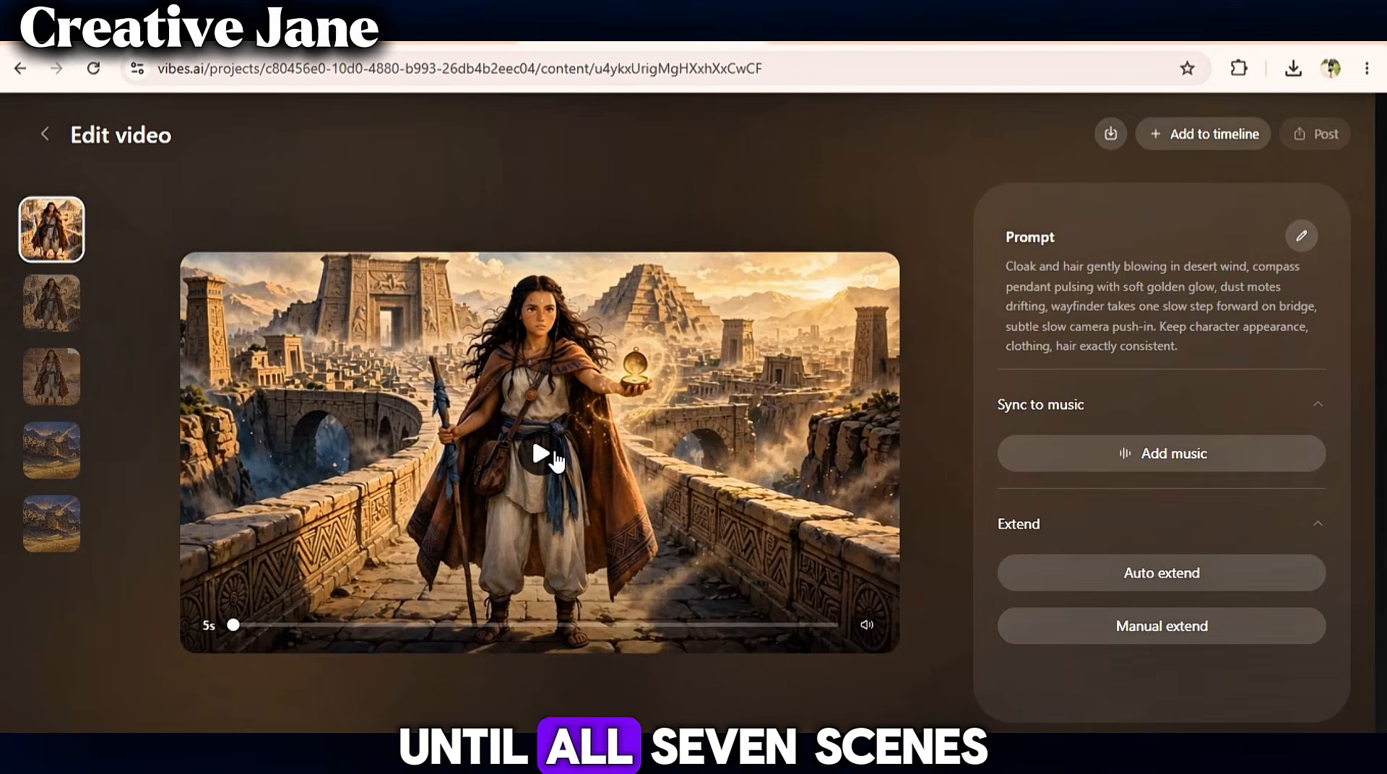
{"action": "left_click", "coordinate": [553, 456]}
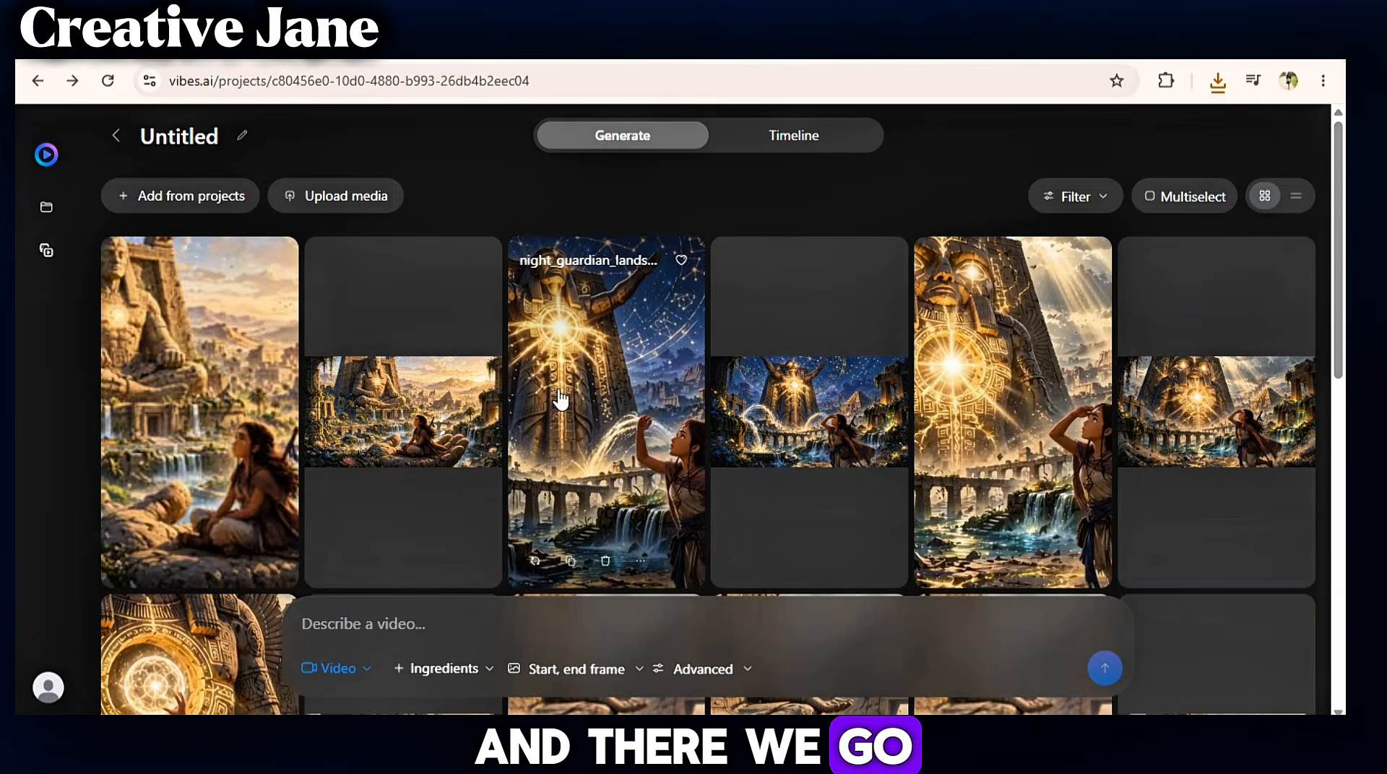
- Browse the project's generated images and clips and the downloaded video files
{"action": "scroll", "coordinate": [705, 417], "scroll_direction": "down", "scroll_amount": 4}
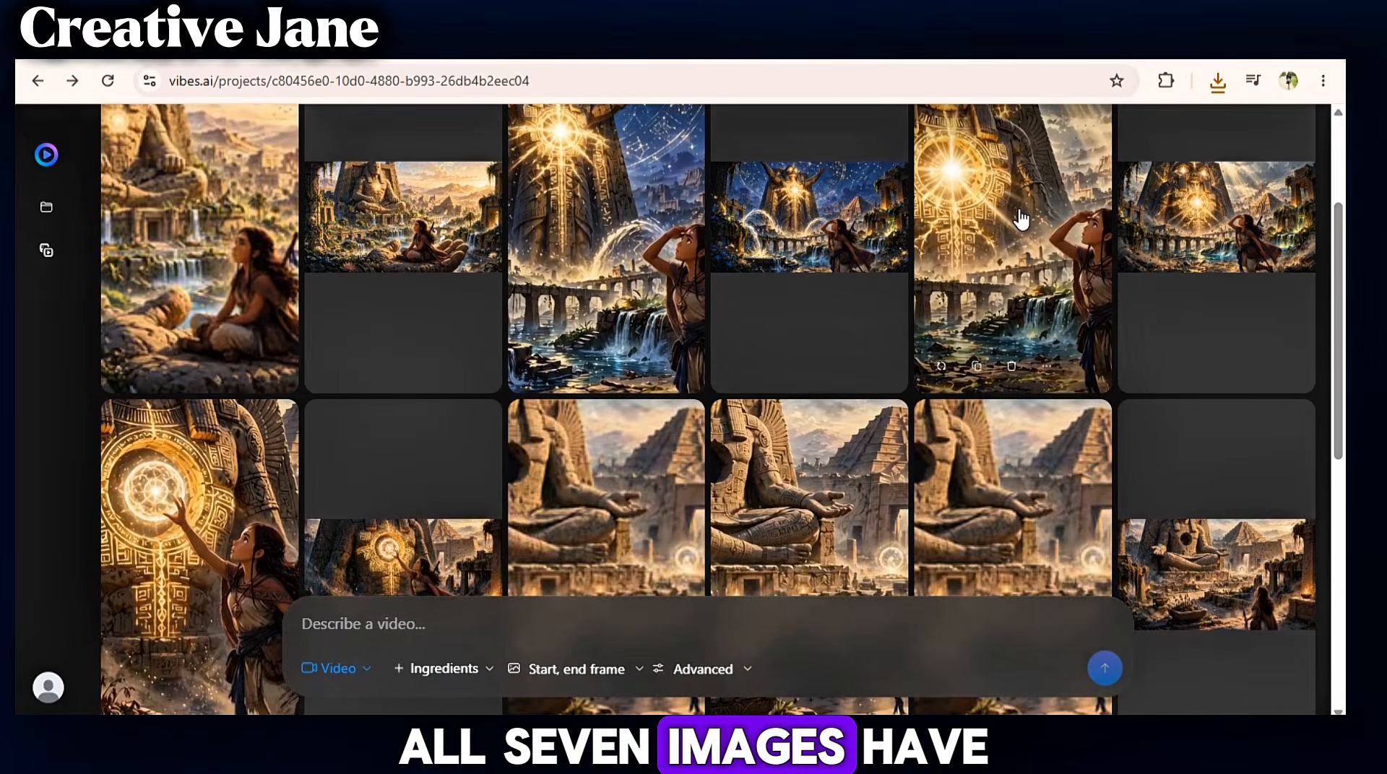
{"action": "scroll", "coordinate": [479, 300], "scroll_direction": "down", "scroll_amount": 3}
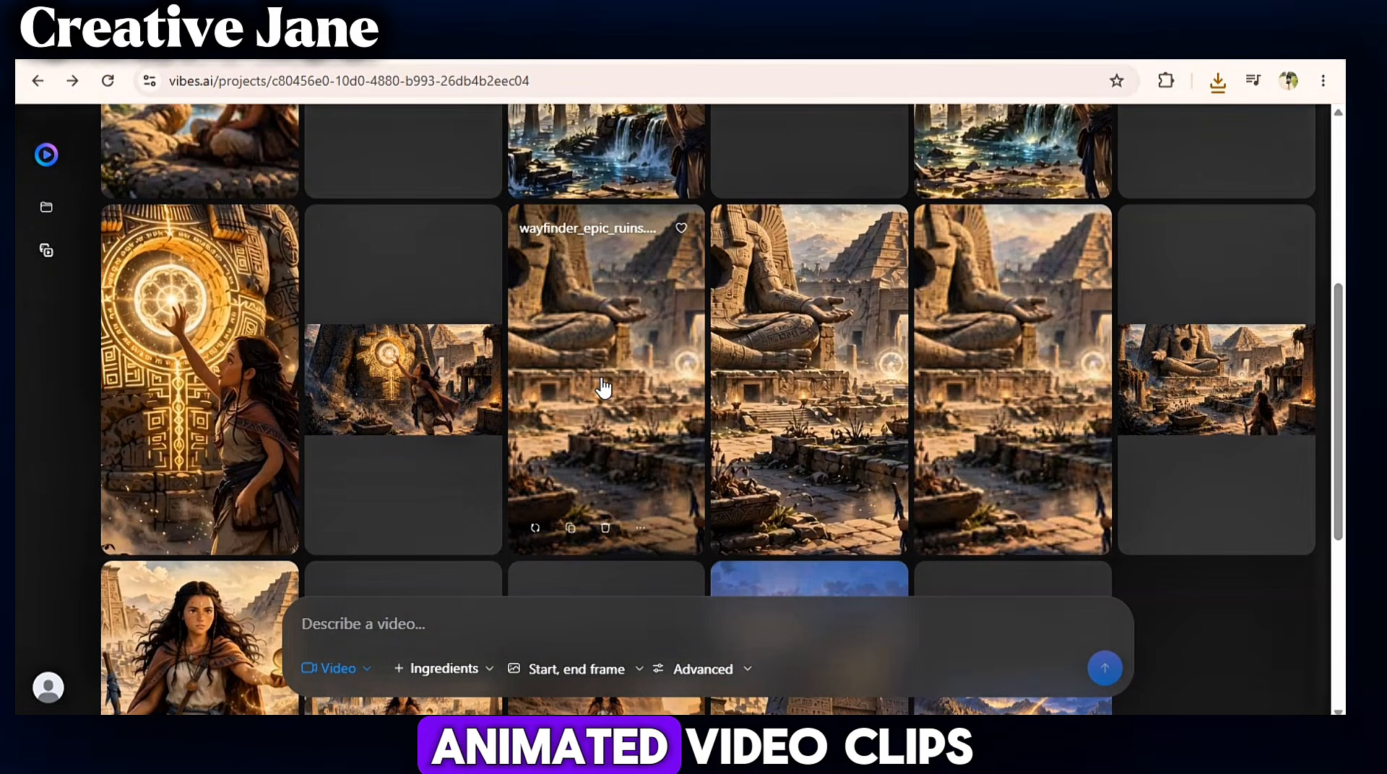
{"action": "scroll", "coordinate": [795, 397], "scroll_direction": "down", "scroll_amount": 5}
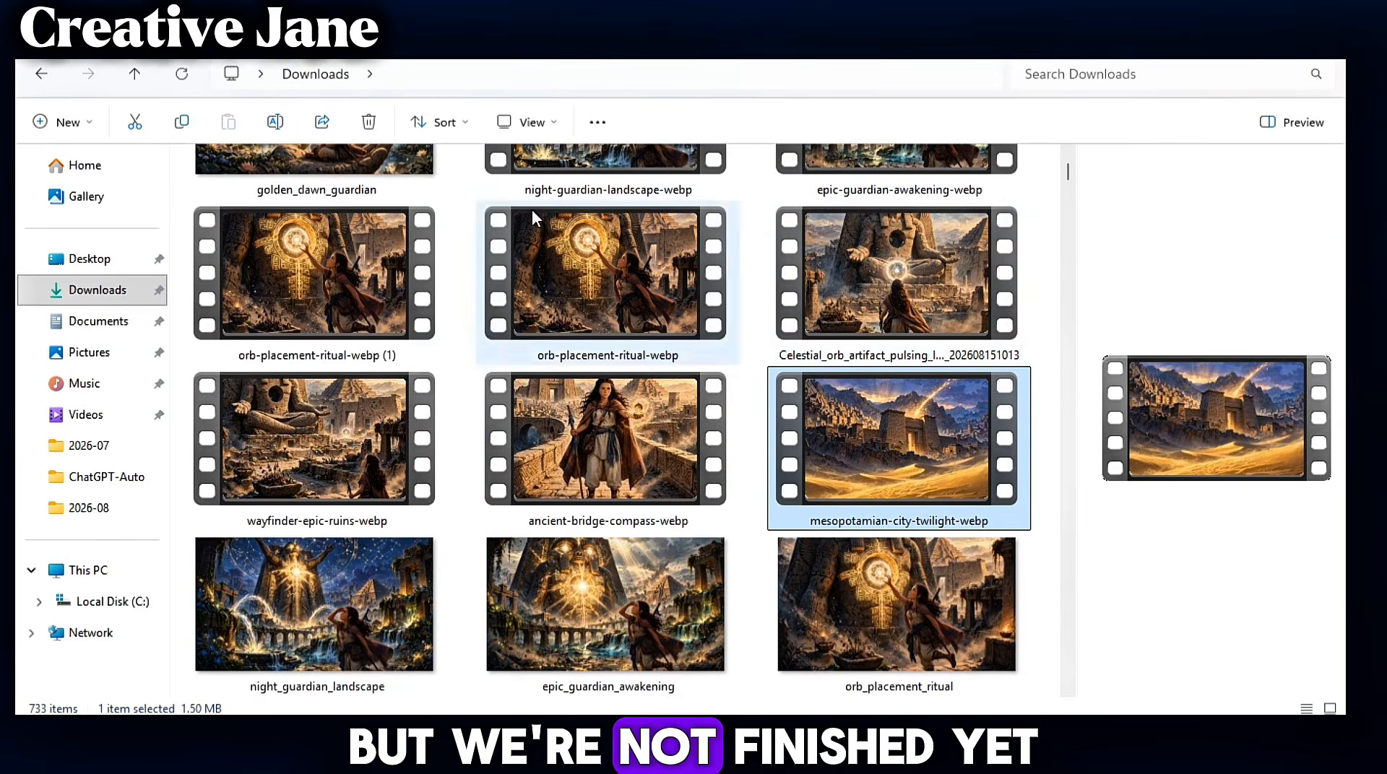
{"action": "left_click", "coordinate": [1068, 155]}
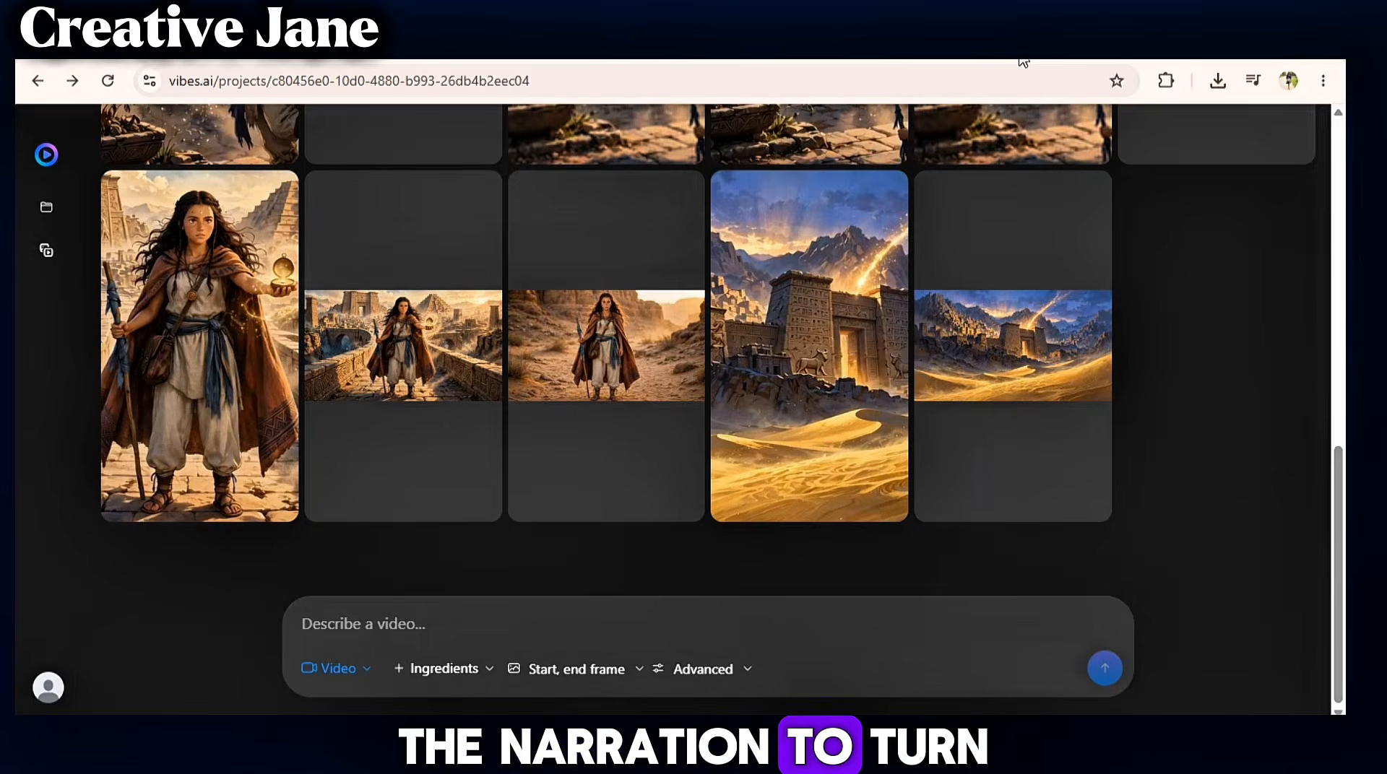
- Open a new browser tab and search Google for elevenlabs
{"action": "key", "text": "ctrl+t"}
{"action": "left_click", "coordinate": [855, 87]}
{"action": "type", "text": "EL"}
{"action": "left_click", "coordinate": [261, 172]}
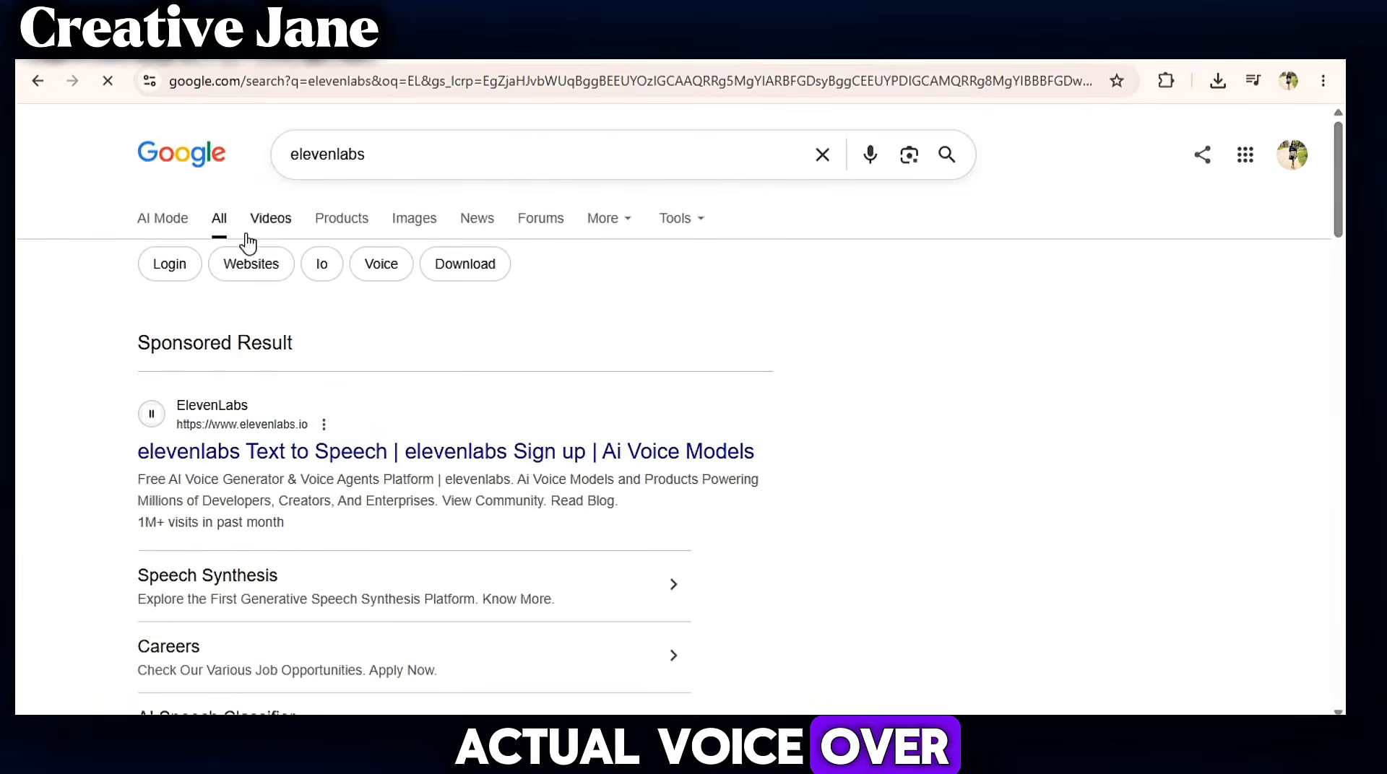
- Open ElevenLabs Text to Speech, browse all voices and preview them to choose a narrator voice
{"action": "left_click", "coordinate": [278, 449]}
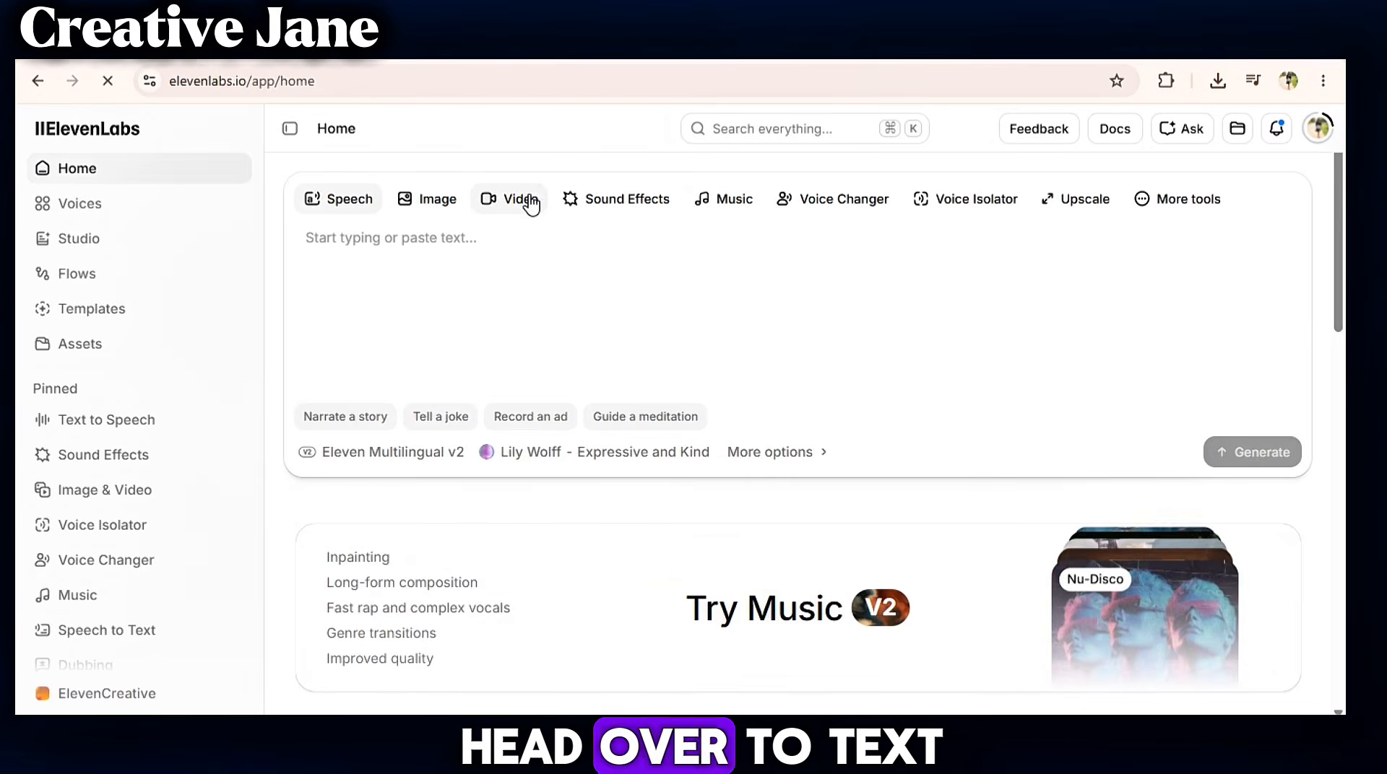
{"action": "left_click", "coordinate": [138, 424]}
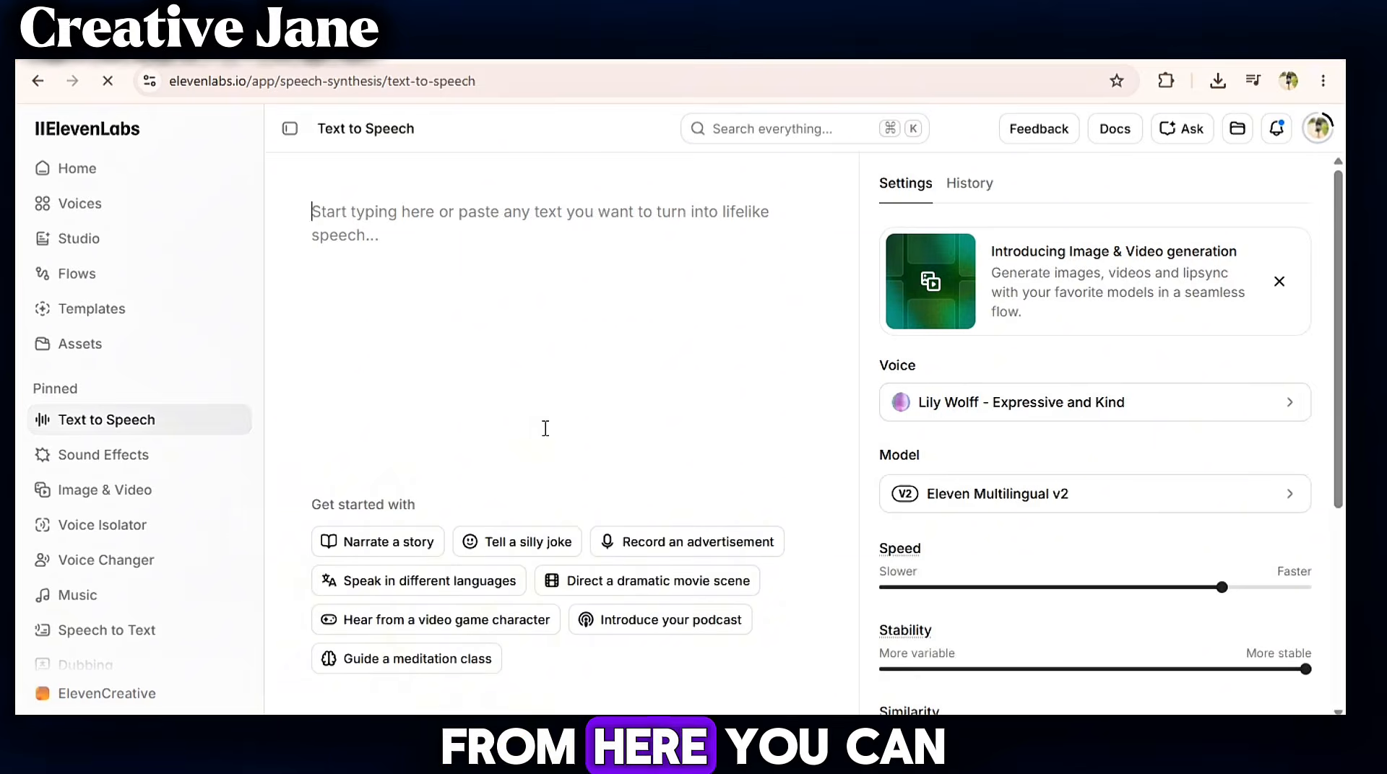
{"action": "left_click", "coordinate": [1041, 403]}
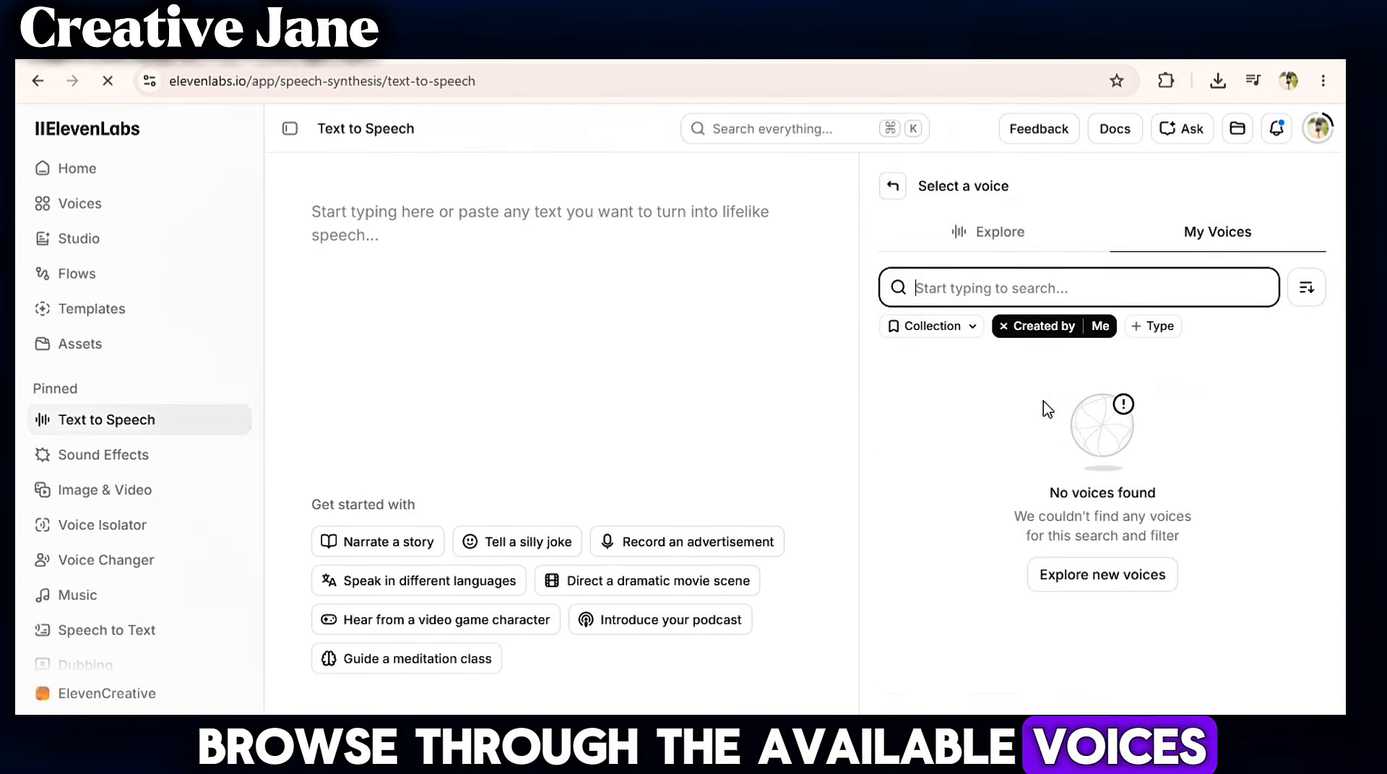
{"action": "left_click", "coordinate": [1003, 326]}
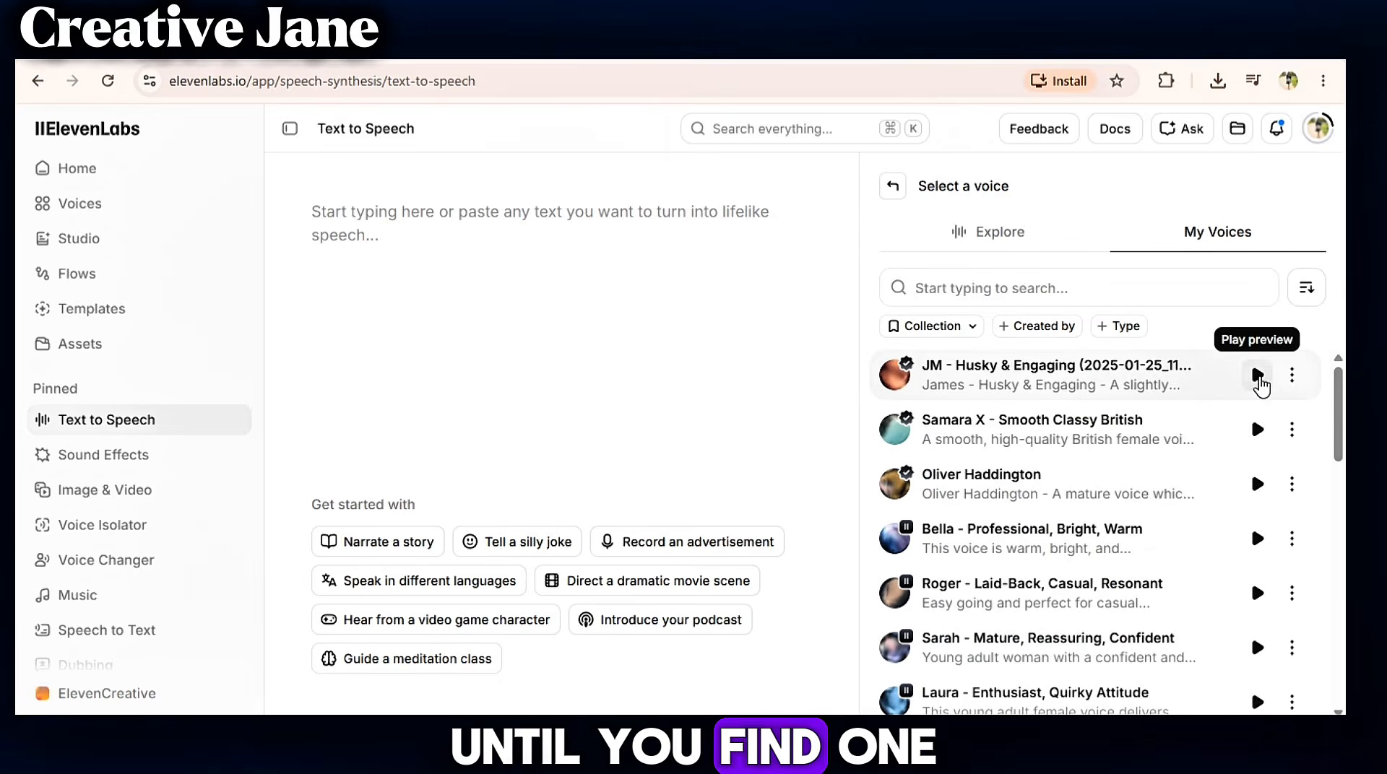
{"action": "left_click", "coordinate": [1257, 374]}
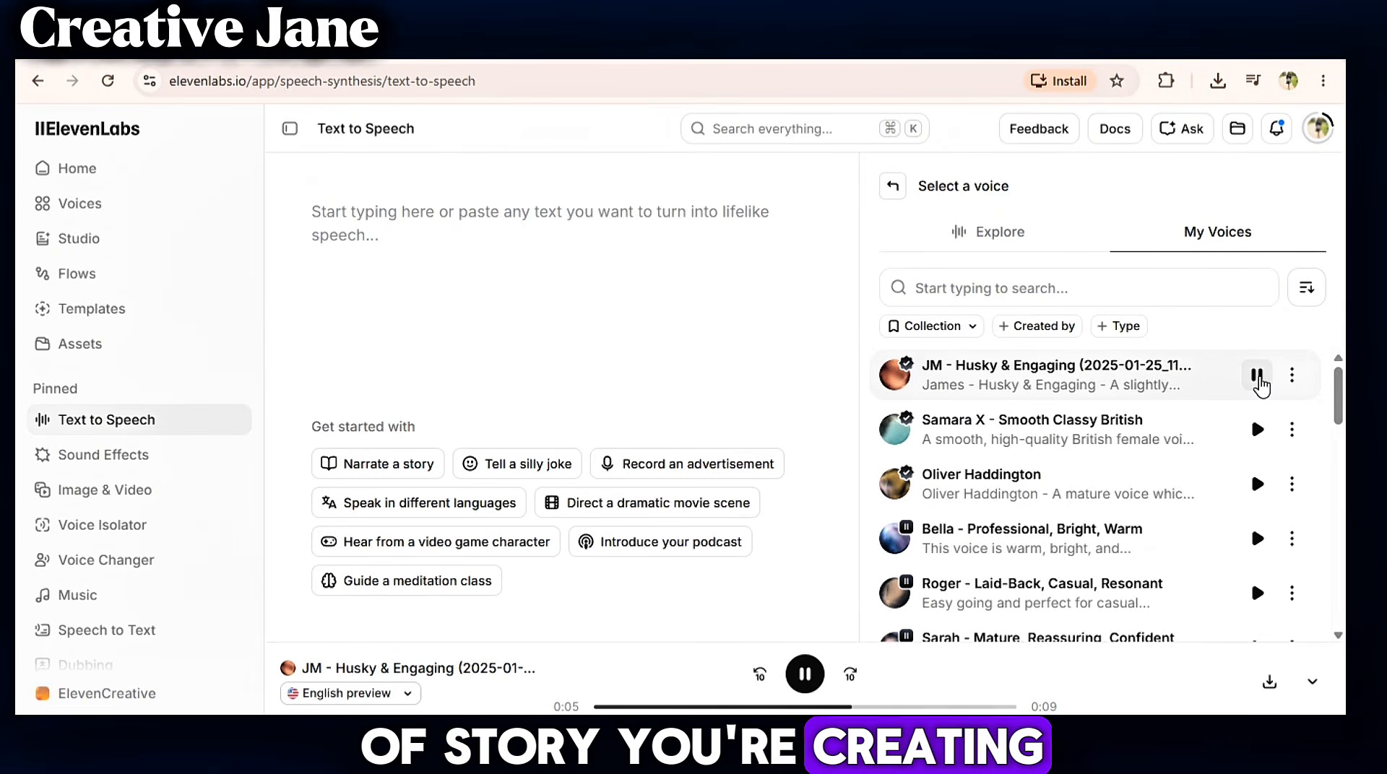
{"action": "left_click", "coordinate": [1257, 429]}
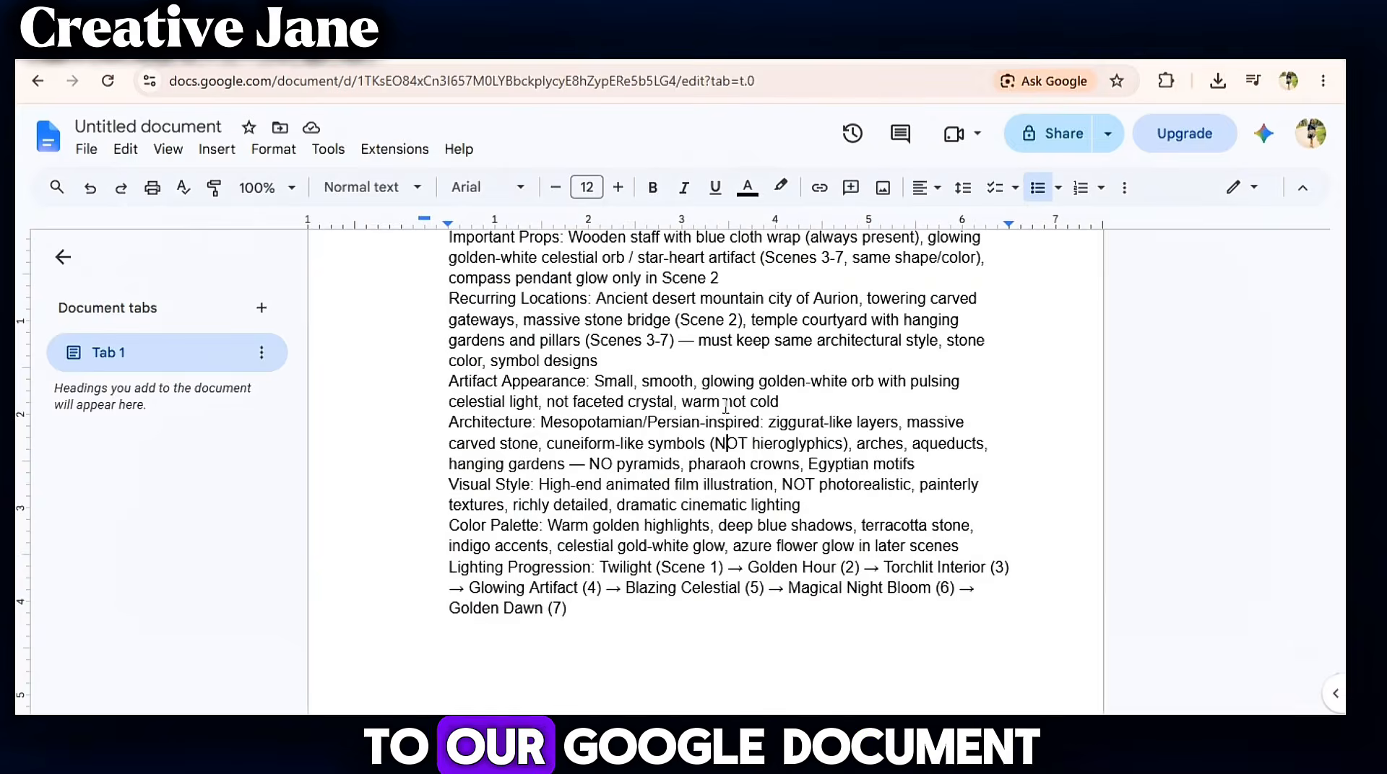
- Select and copy the voiceover narration lines from the Google Doc
{"action": "scroll", "coordinate": [726, 406], "scroll_direction": "up", "scroll_amount": 6}
{"action": "left_click_drag", "start_coordinate": [468, 357], "coordinate": [853, 535]}
{"action": "right_click", "coordinate": [776, 506]}
{"action": "left_click", "coordinate": [823, 258]}
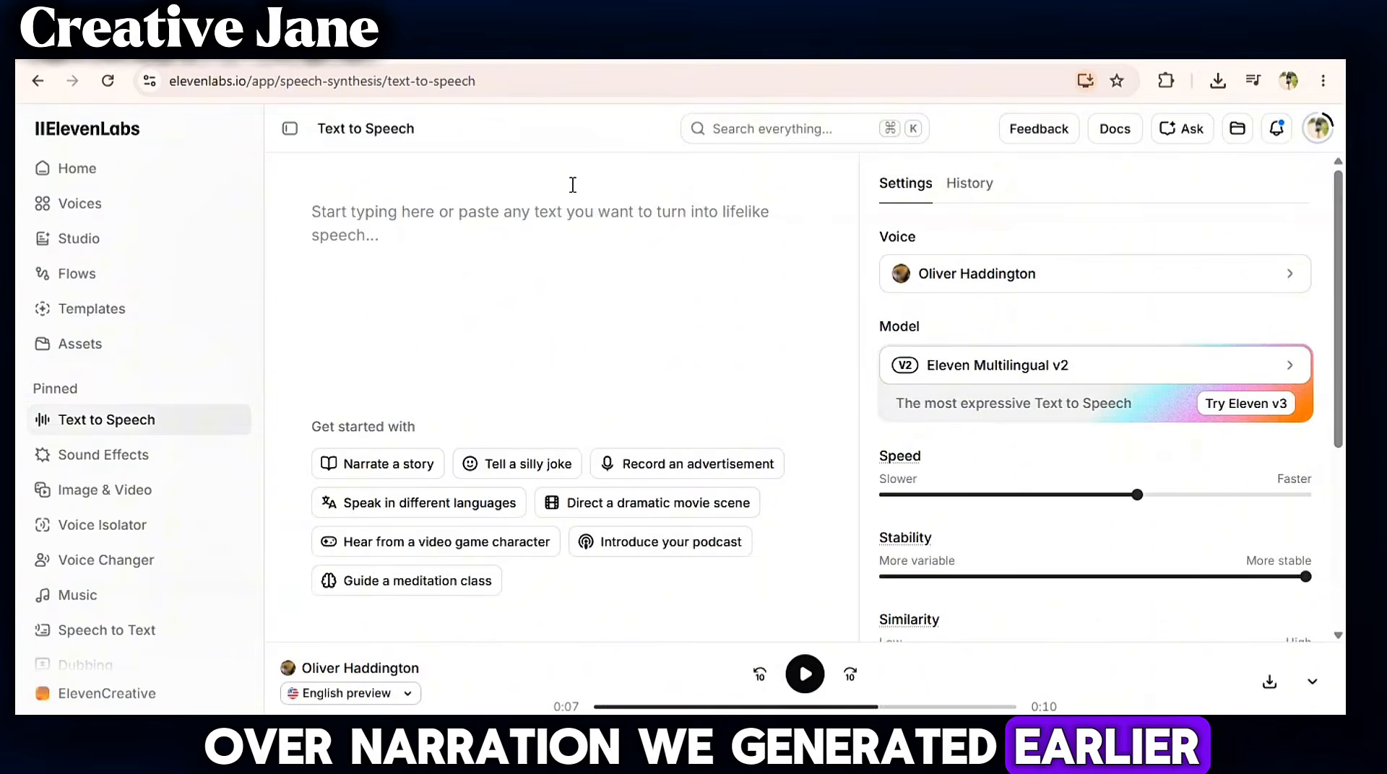
- Paste the narration into the Text to Speech box and remove the scene labels, separating each line with a blank line
{"action": "right_click", "coordinate": [555, 216]}
{"action": "left_click", "coordinate": [581, 438]}
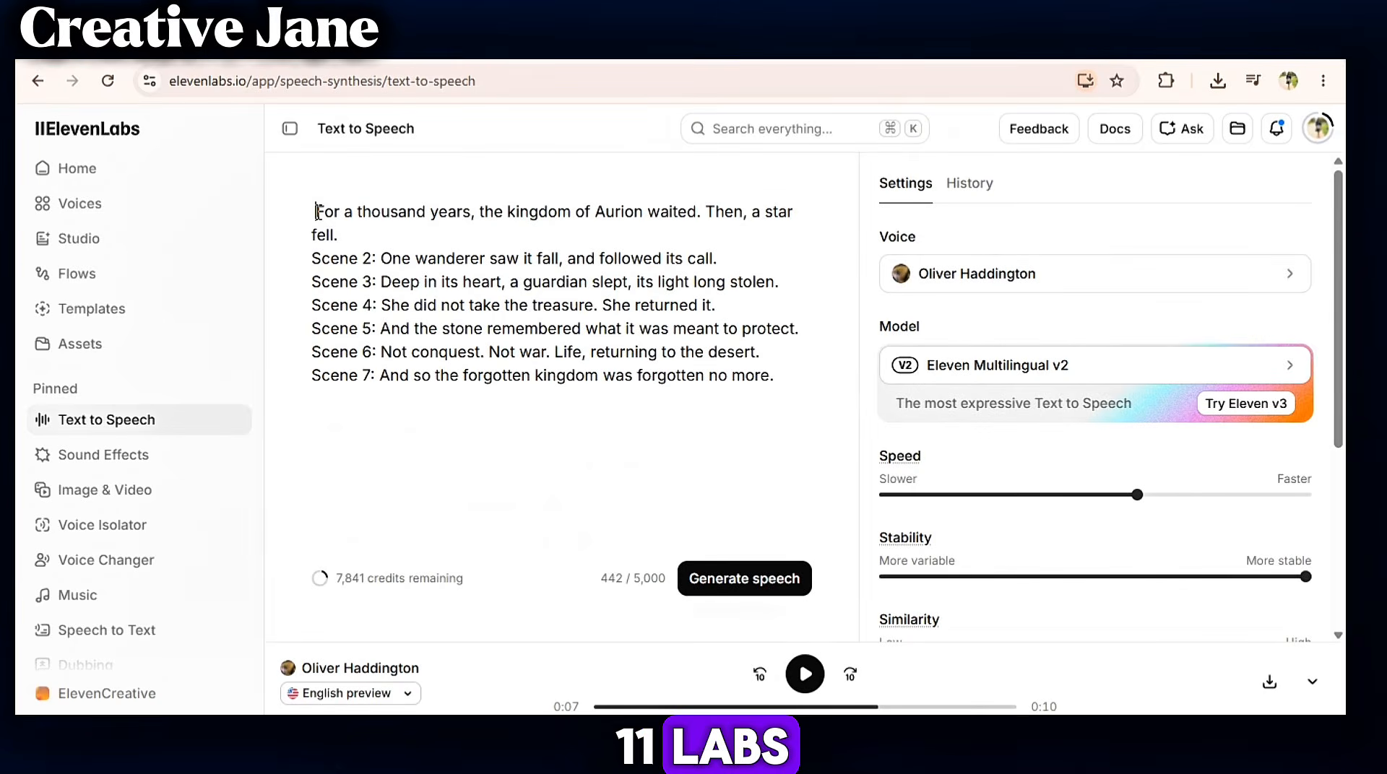
{"action": "left_click", "coordinate": [318, 211]}
{"action": "key", "text": "BackSpace"}
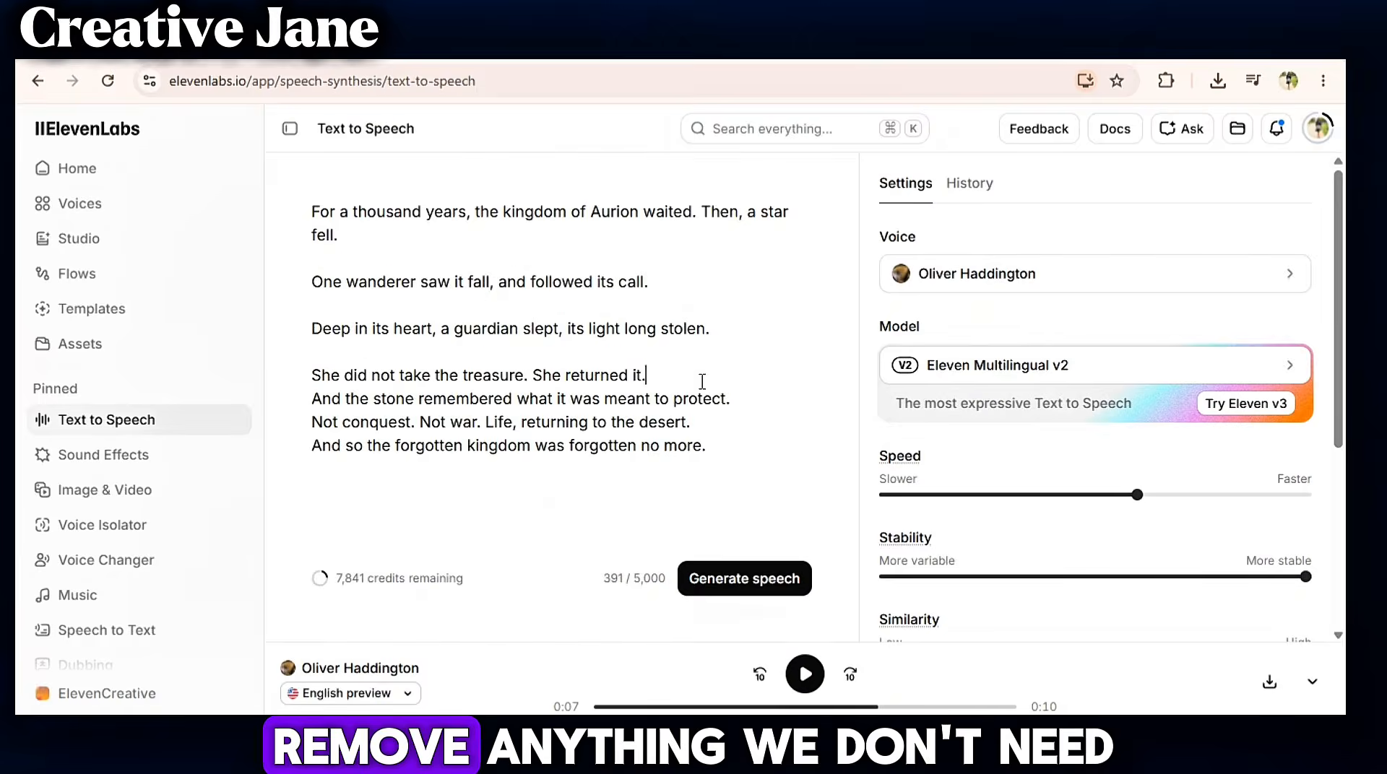
{"action": "key", "text": "Return"}
{"action": "left_click", "coordinate": [744, 425]}
{"action": "key", "text": "Return"}
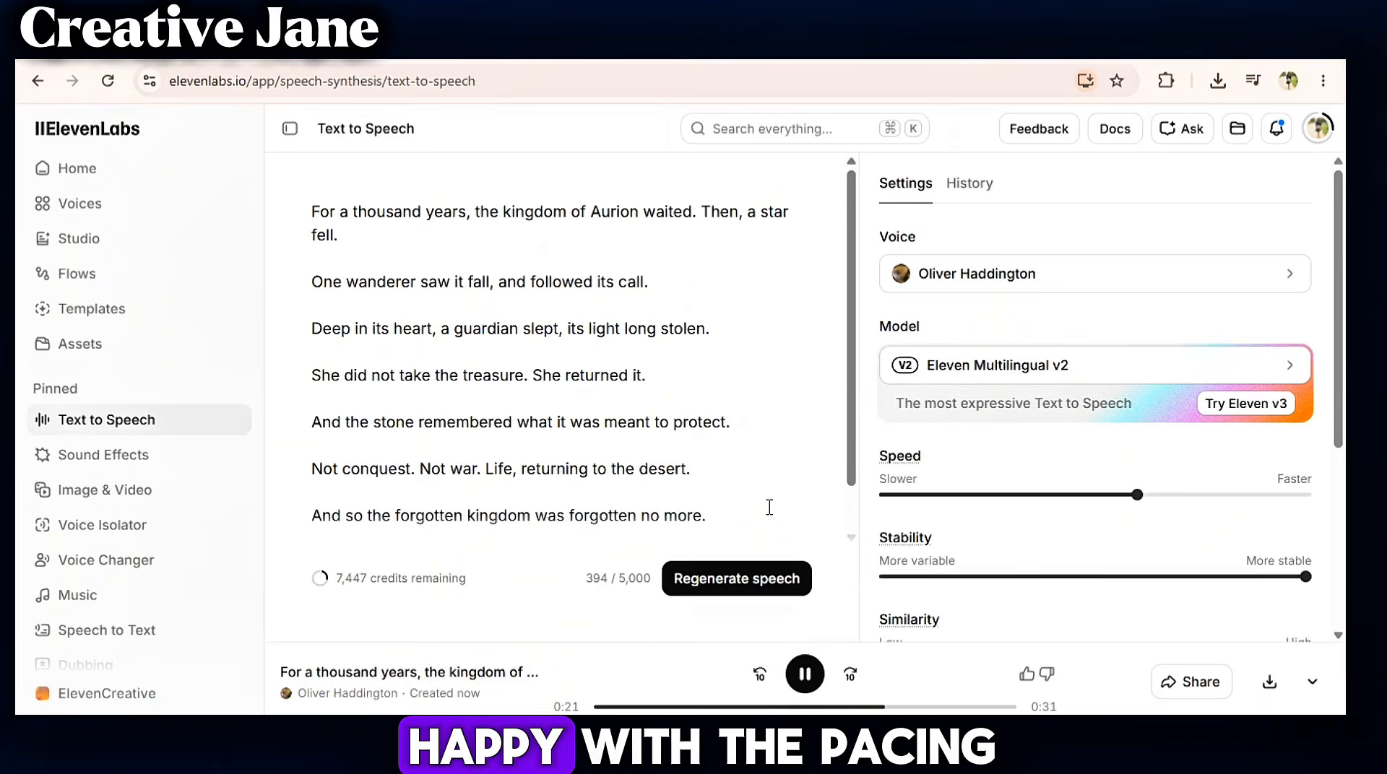
- Download the generated narration audio
{"action": "left_click", "coordinate": [1270, 682]}
{"action": "left_click", "coordinate": [781, 484]}
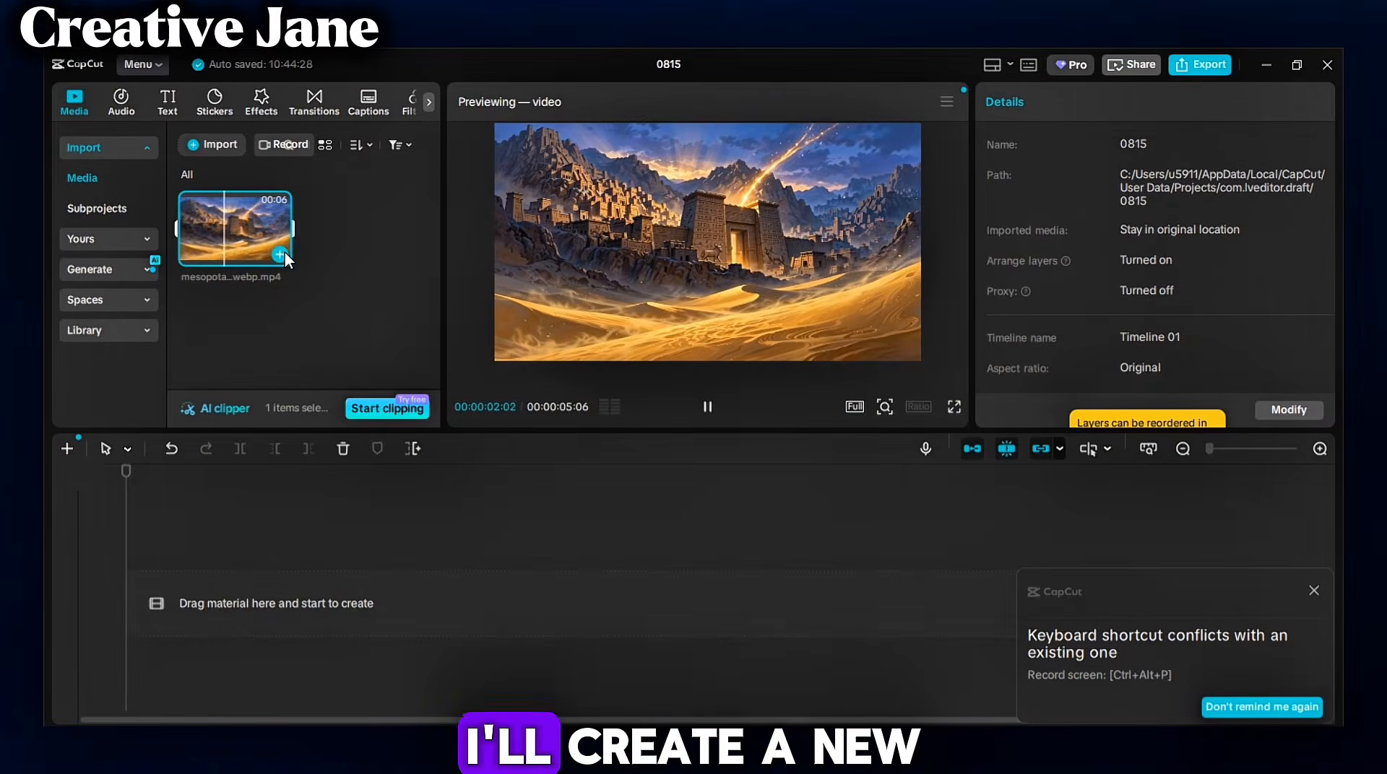
- In the CapCut project, extract audio from the downloaded narration file, add it to the timeline and play it
{"action": "left_click", "coordinate": [279, 255]}
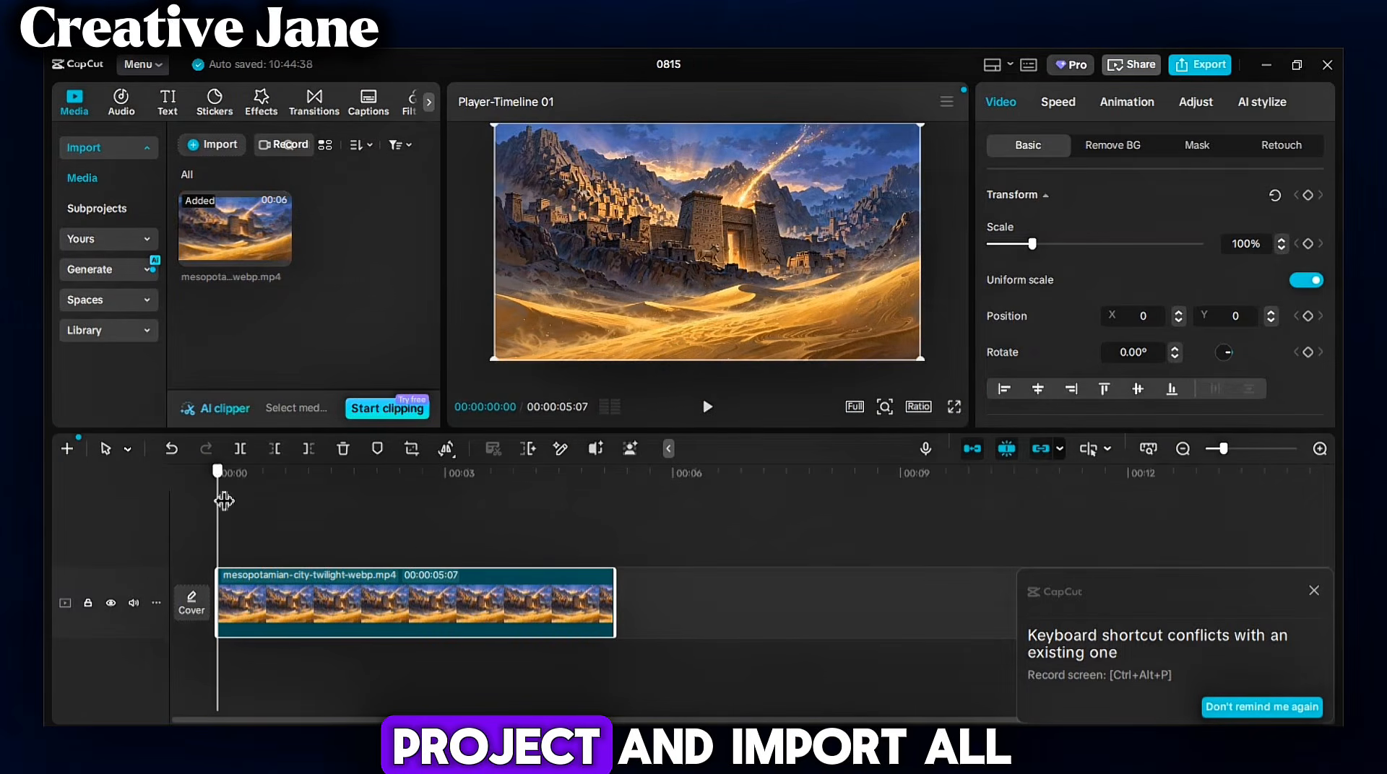
{"action": "left_click", "coordinate": [212, 145]}
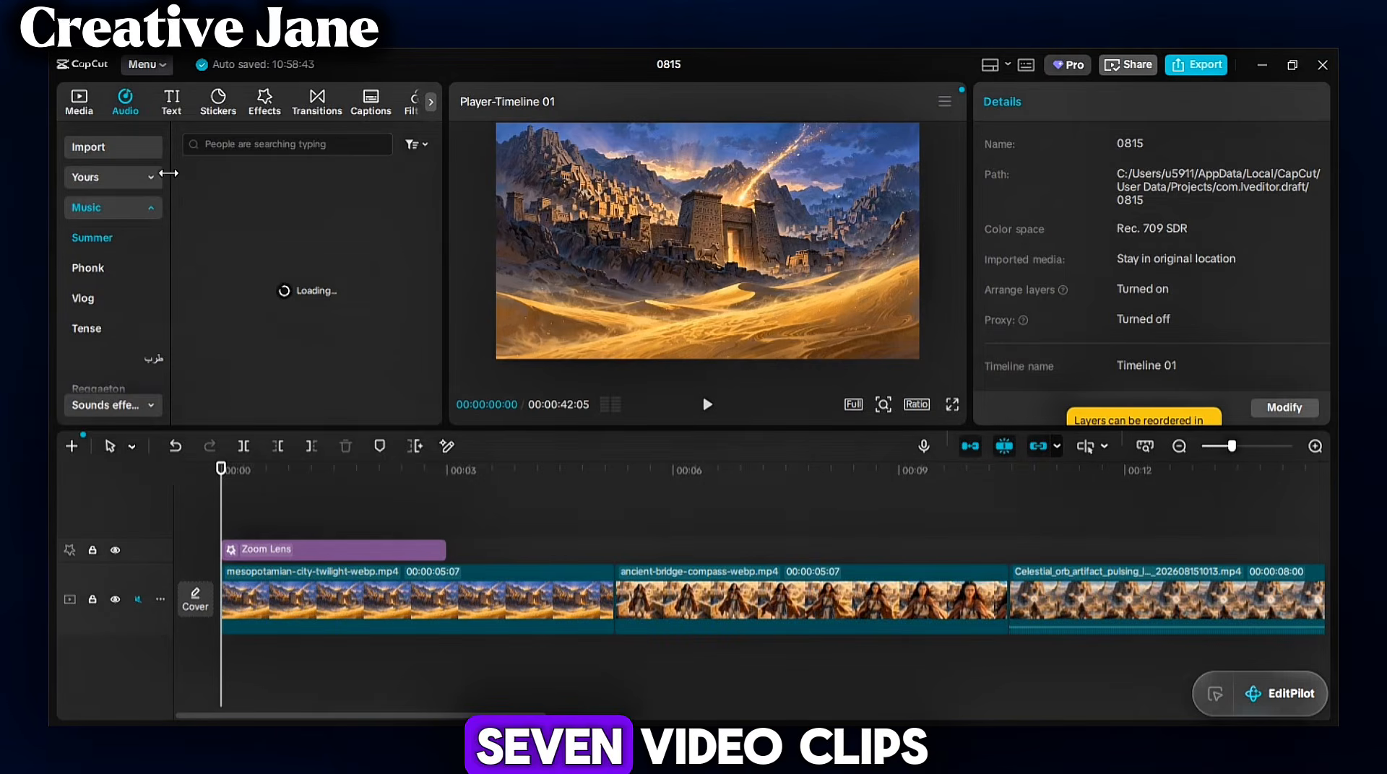
{"action": "left_click", "coordinate": [145, 148]}
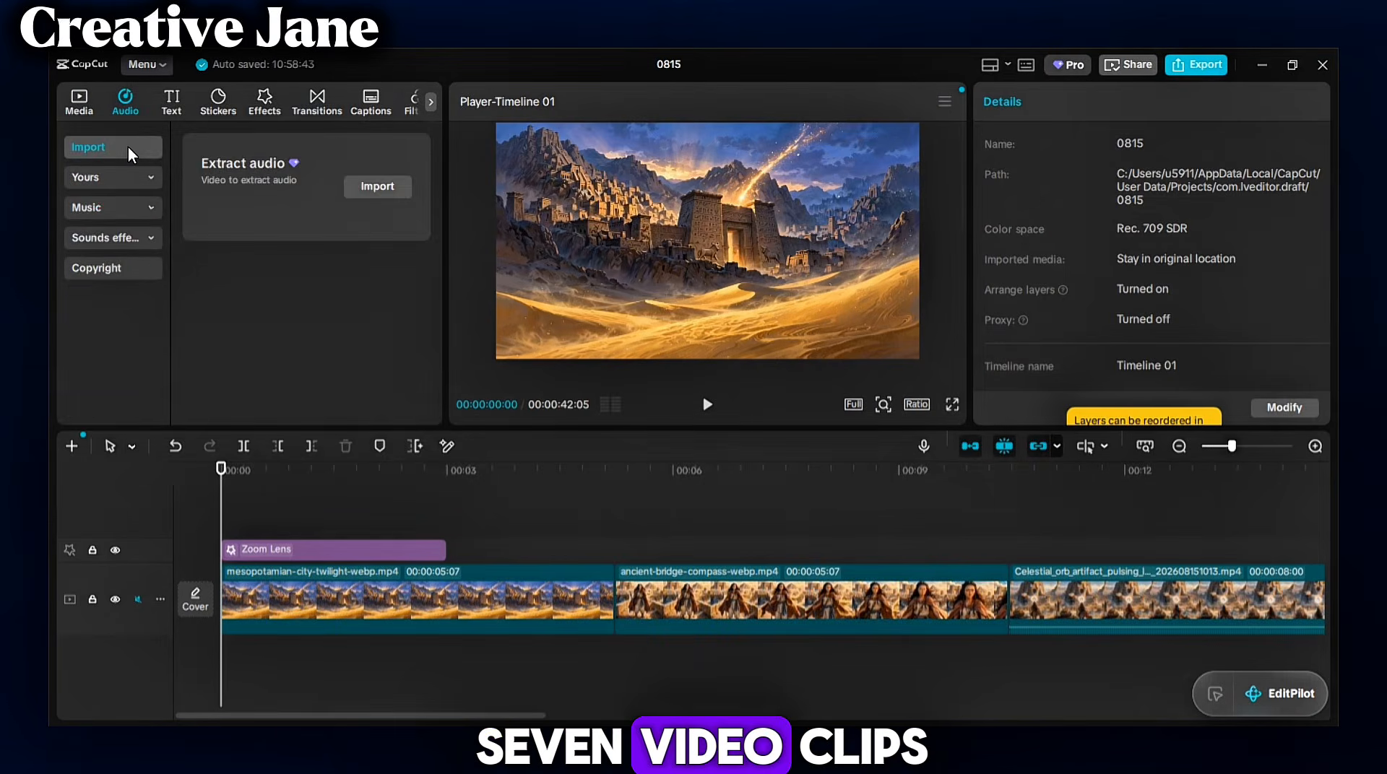
{"action": "left_click", "coordinate": [387, 185]}
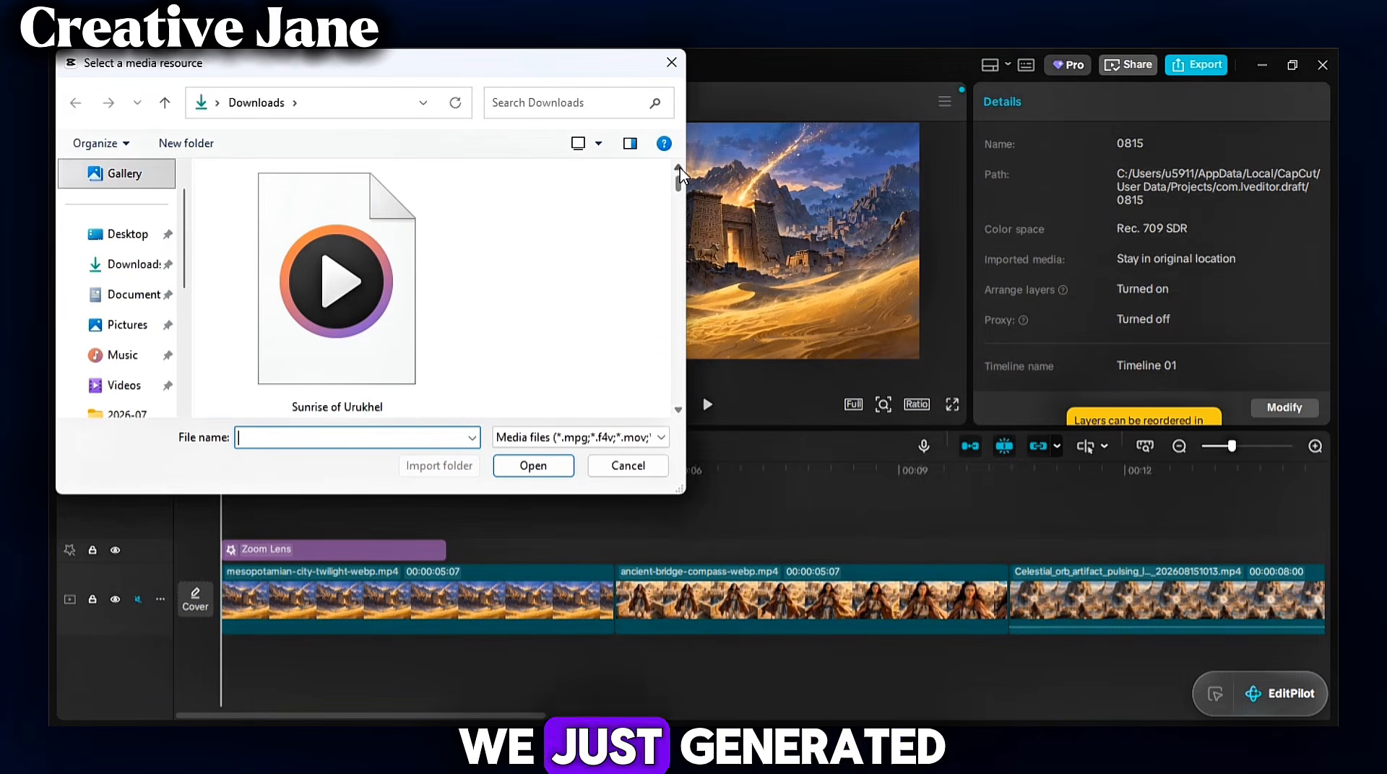
{"action": "double_click", "coordinate": [325, 292]}
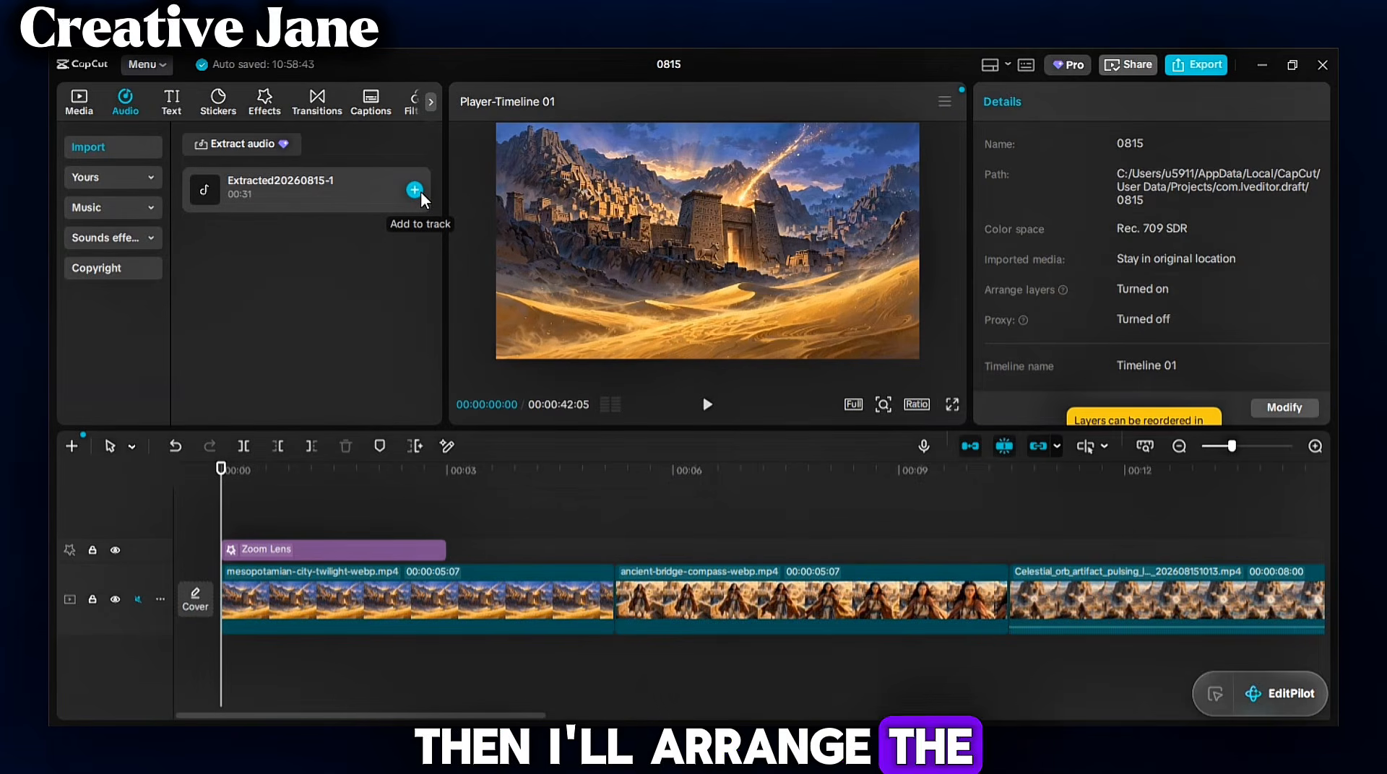
{"action": "left_click", "coordinate": [415, 190]}
{"action": "left_click", "coordinate": [707, 404]}
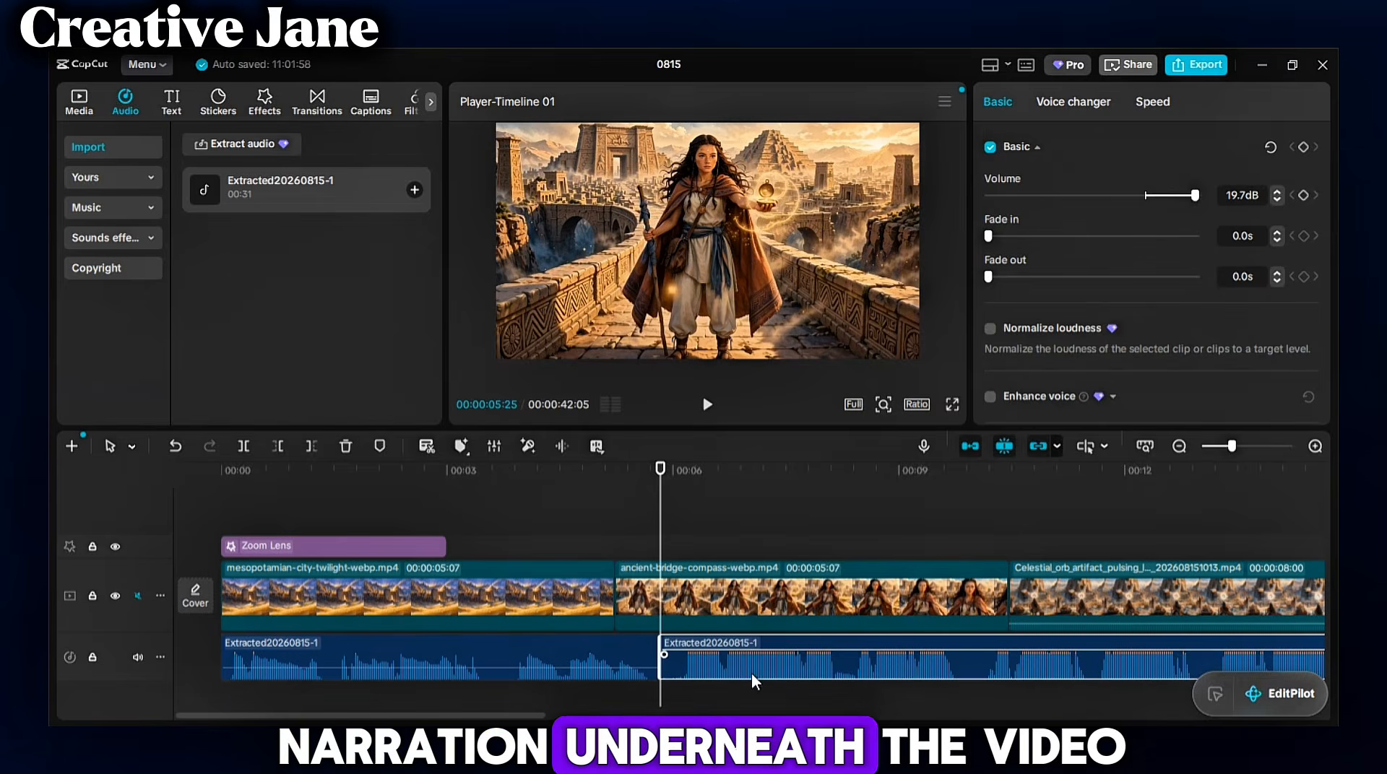
- Move the narration's second part to its own audio track, starting at the bridge clip at about 00:05, and review playback
{"action": "left_click_drag", "start_coordinate": [753, 681], "coordinate": [726, 707]}
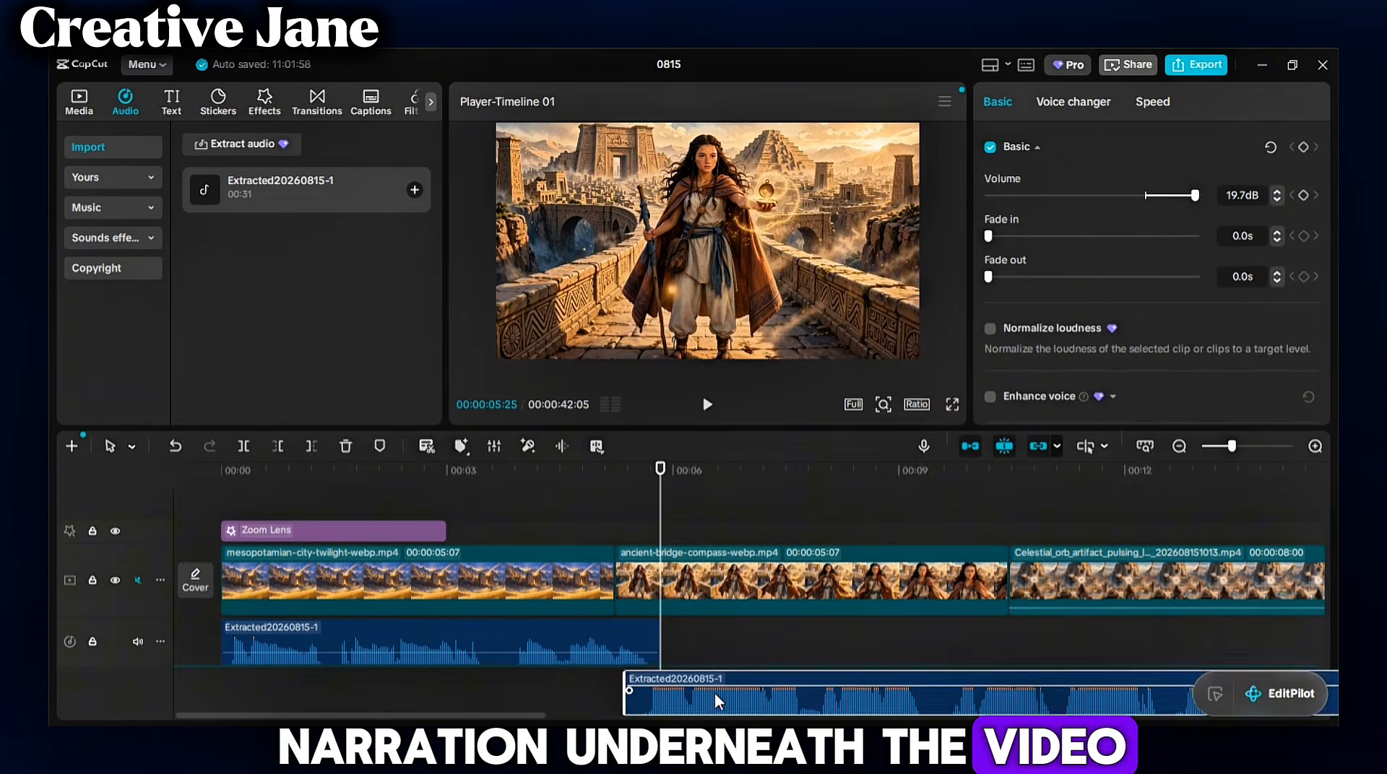
{"action": "left_click_drag", "start_coordinate": [648, 496], "coordinate": [547, 495]}
{"action": "left_click", "coordinate": [708, 410]}
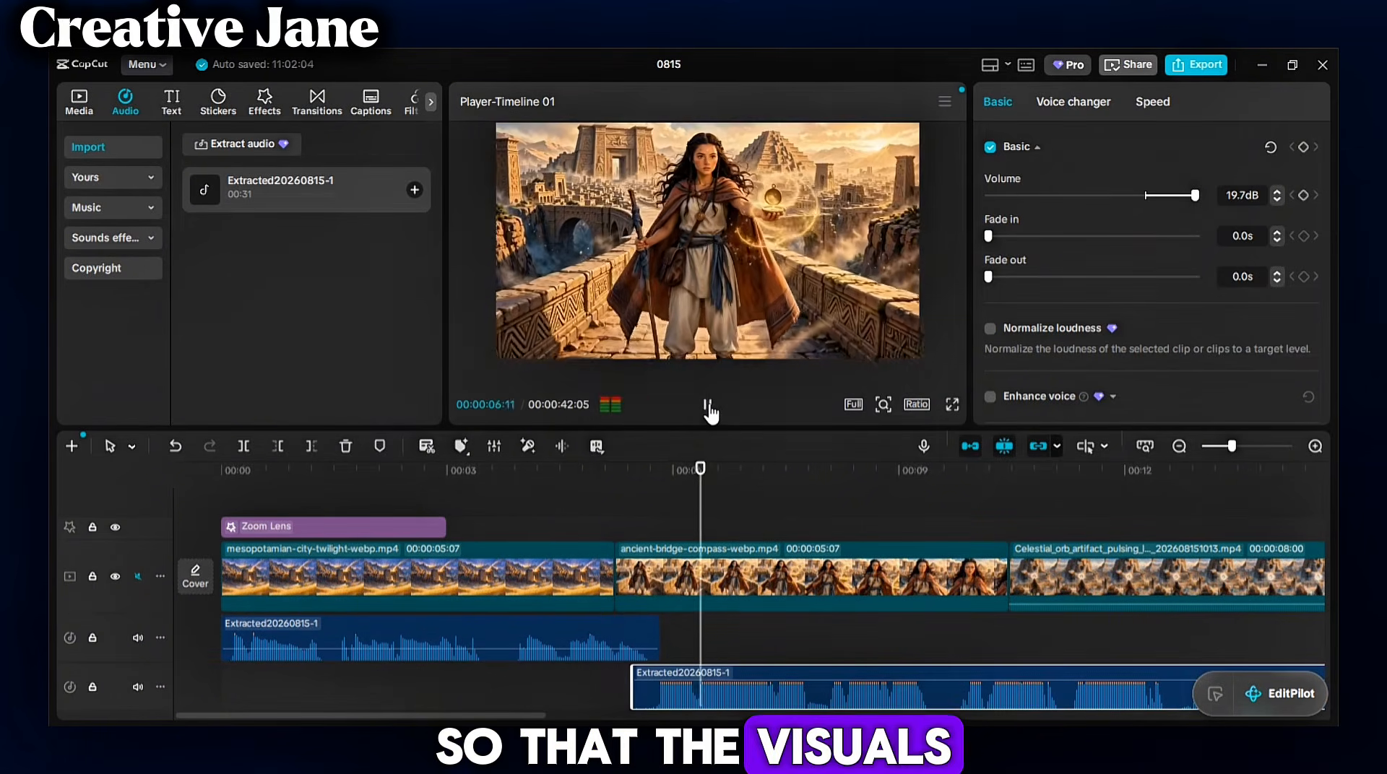
{"action": "left_click", "coordinate": [710, 411]}
{"action": "left_click_drag", "start_coordinate": [1274, 514], "coordinate": [218, 581]}
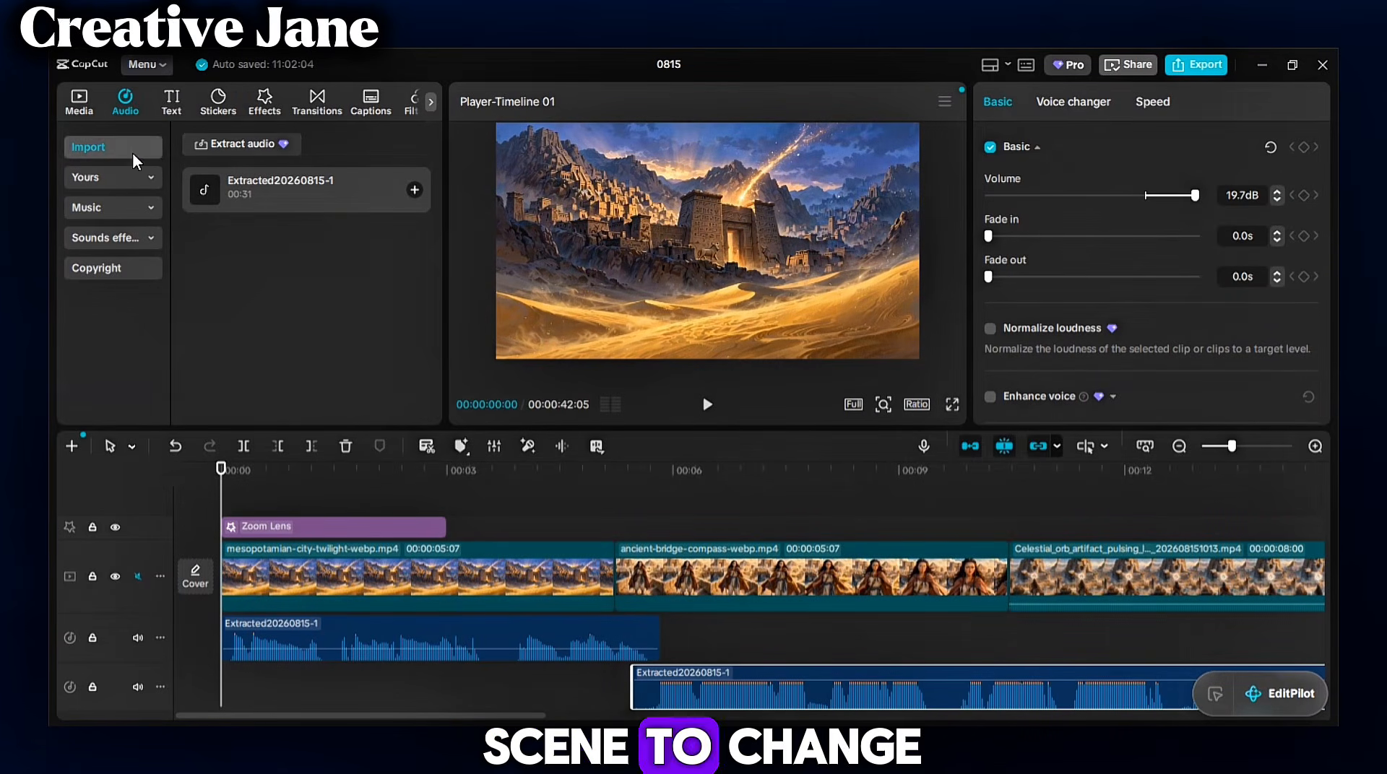
- Import the Sunrise of Urukhel music file and add it to the timeline as background music
{"action": "left_click", "coordinate": [261, 143]}
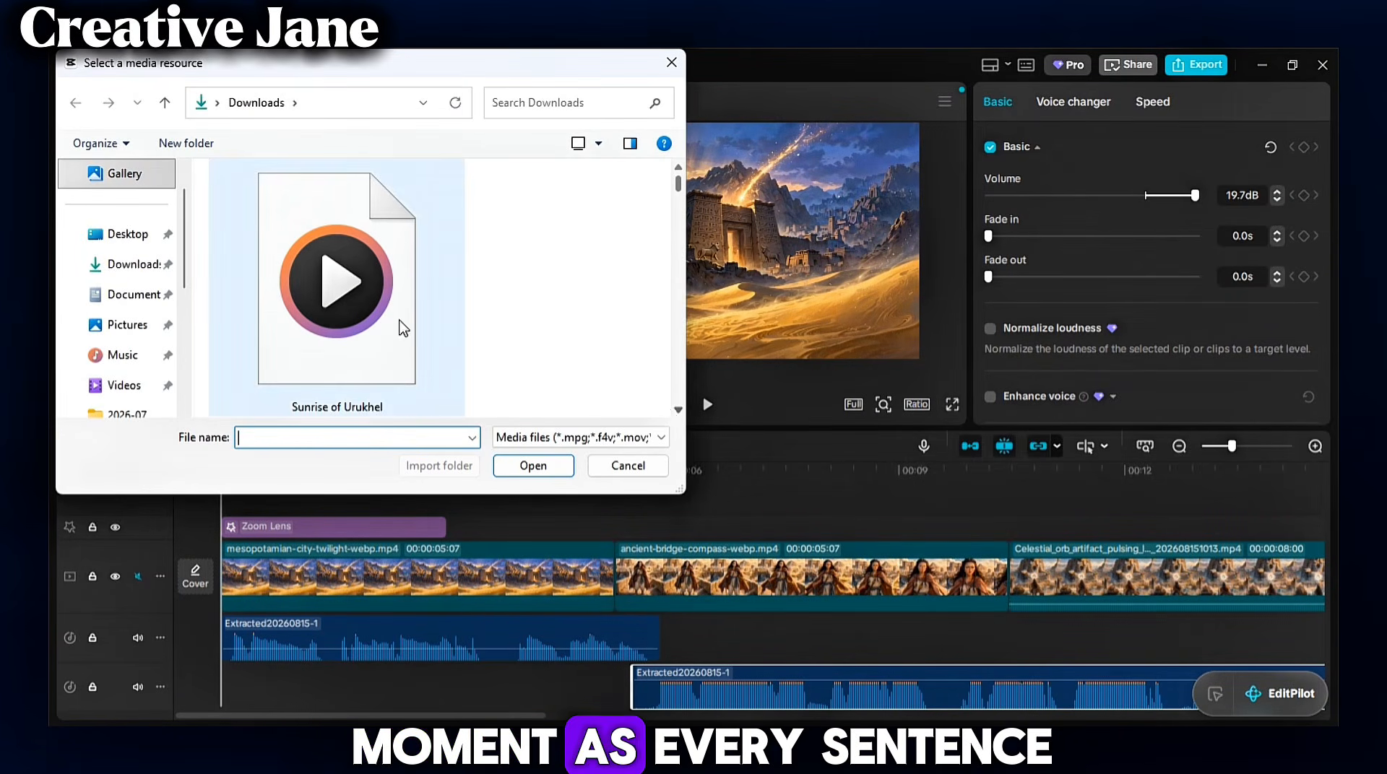
{"action": "double_click", "coordinate": [336, 303]}
{"action": "left_click", "coordinate": [414, 189]}
{"action": "left_click", "coordinate": [707, 405]}
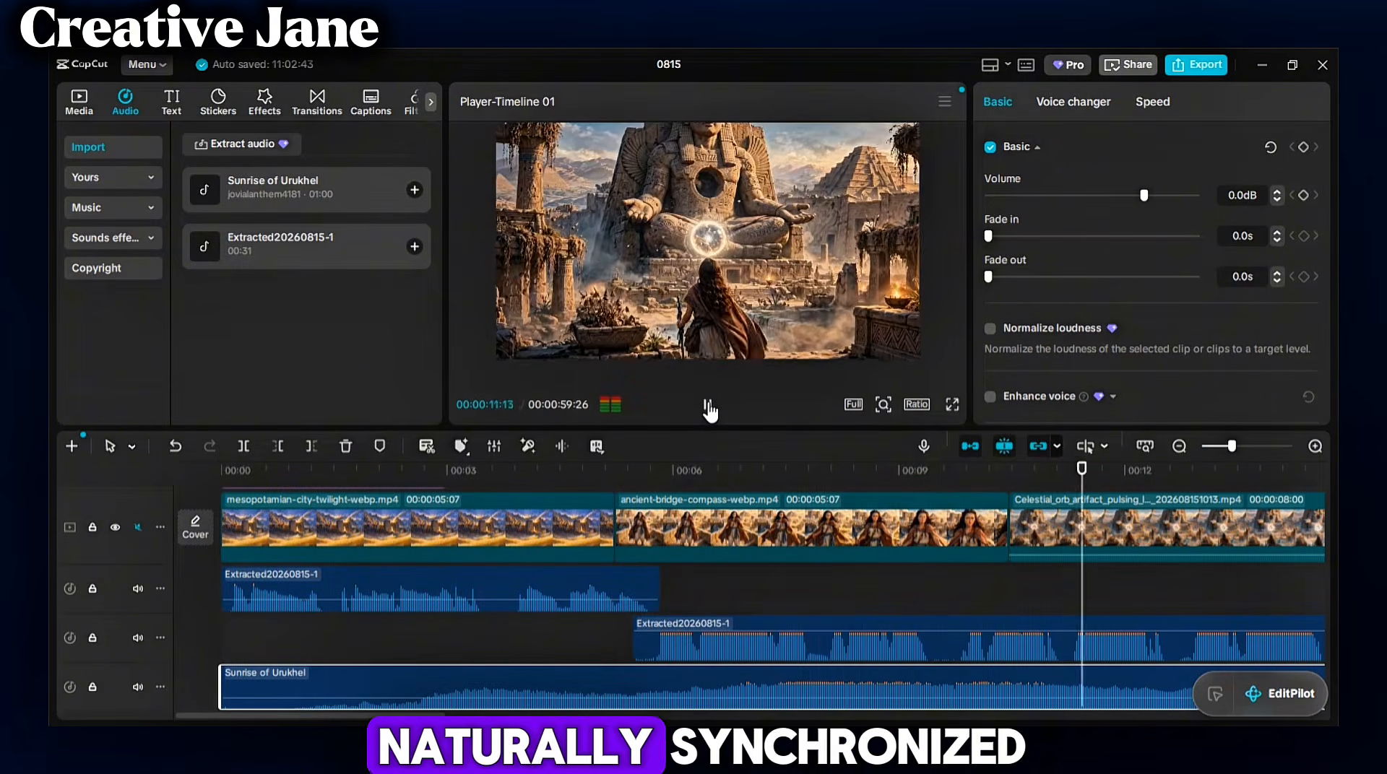
- Nudge the second narration clip slightly later on its track
{"action": "left_click", "coordinate": [706, 636]}
{"action": "left_click_drag", "start_coordinate": [640, 636], "coordinate": [653, 636]}
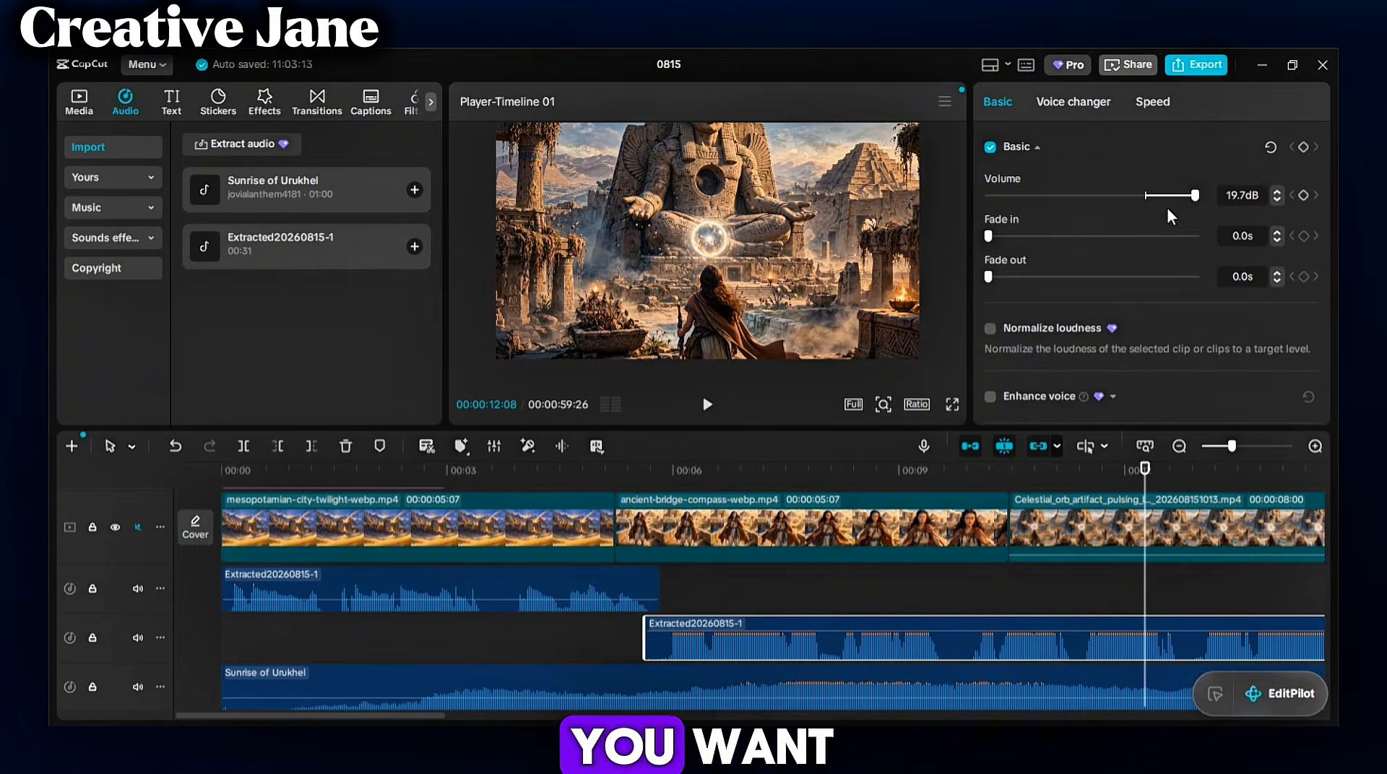
- Lower the background music volume to -15.3 dB and play back the mix
{"action": "left_click", "coordinate": [1145, 195]}
{"action": "left_click_drag", "start_coordinate": [1148, 585], "coordinate": [187, 591]}
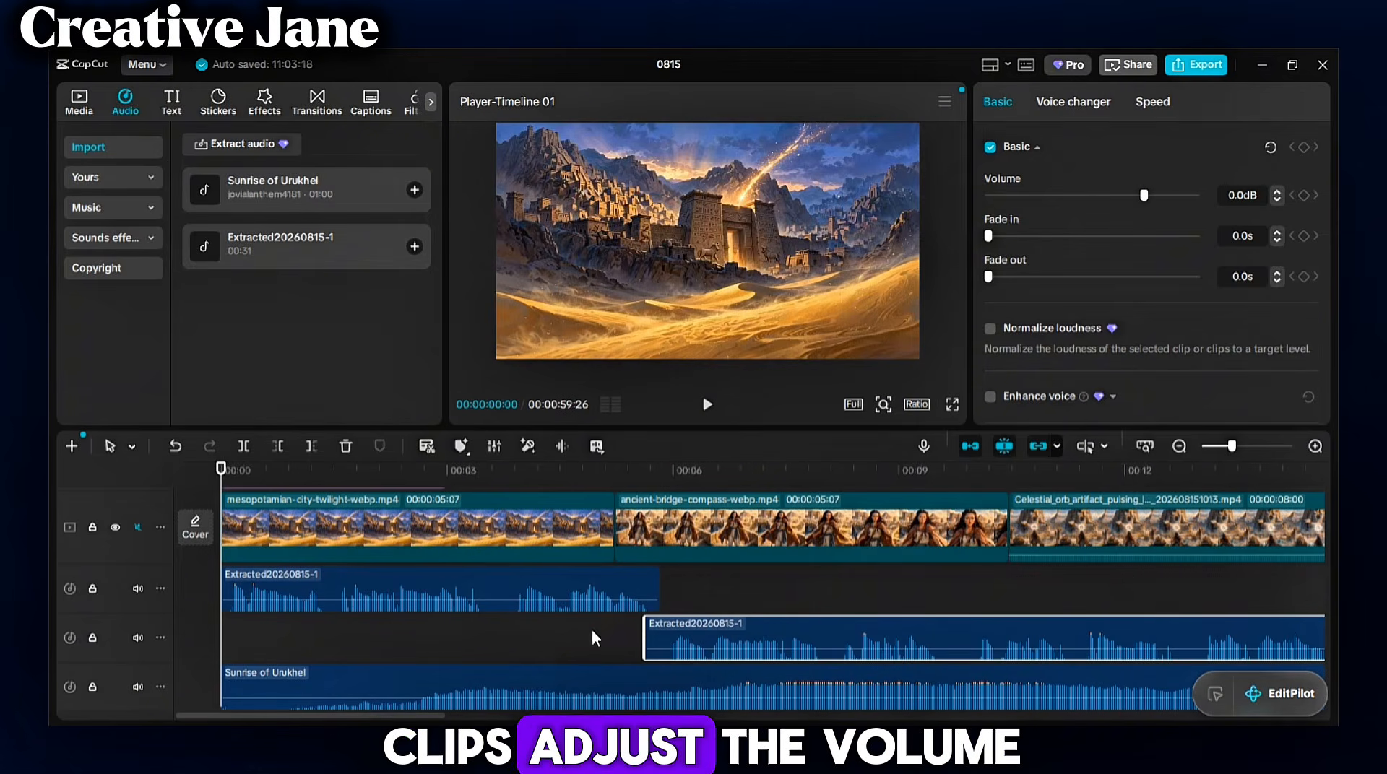
{"action": "left_click_drag", "start_coordinate": [1129, 196], "coordinate": [1104, 196]}
{"action": "left_click", "coordinate": [708, 405]}
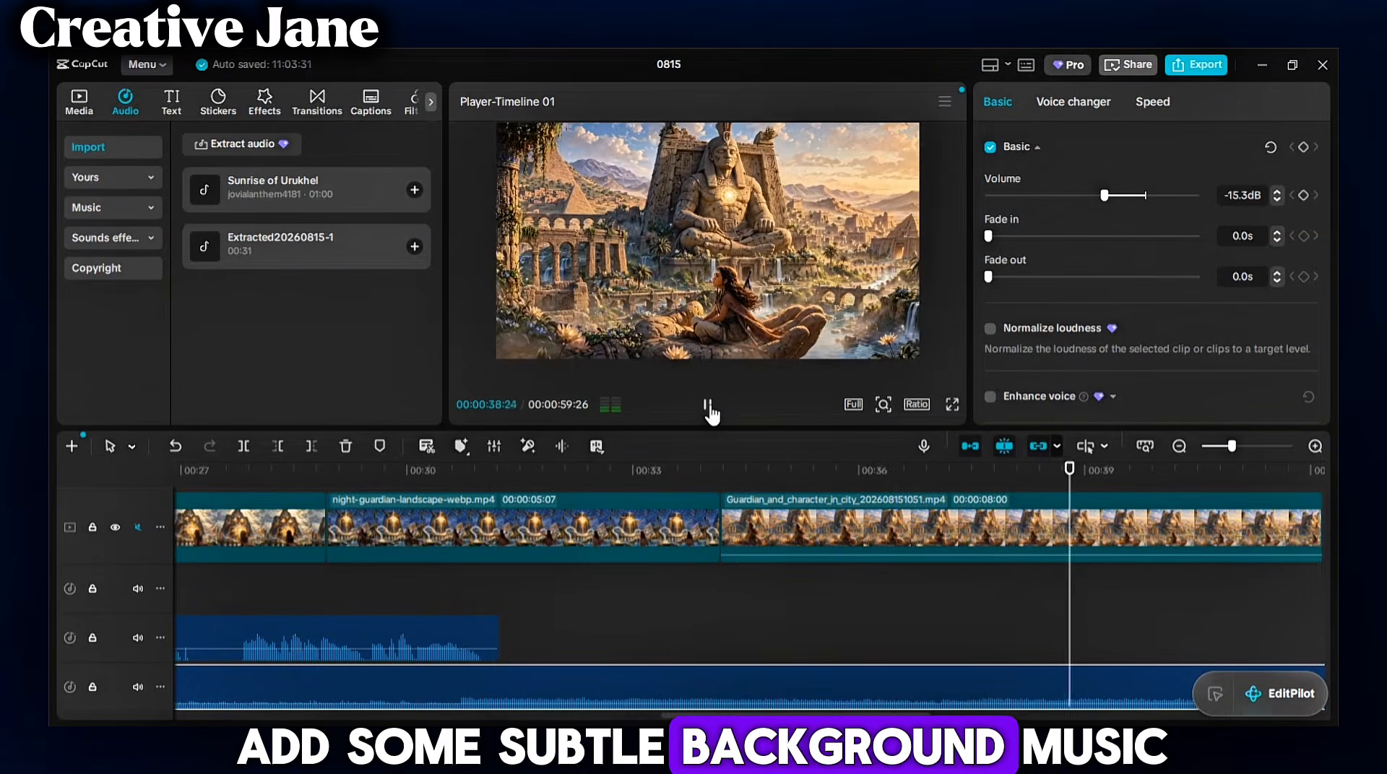
- Split the background music at the end of the last video clip, about 00:42, and delete the remainder
{"action": "left_click", "coordinate": [280, 509]}
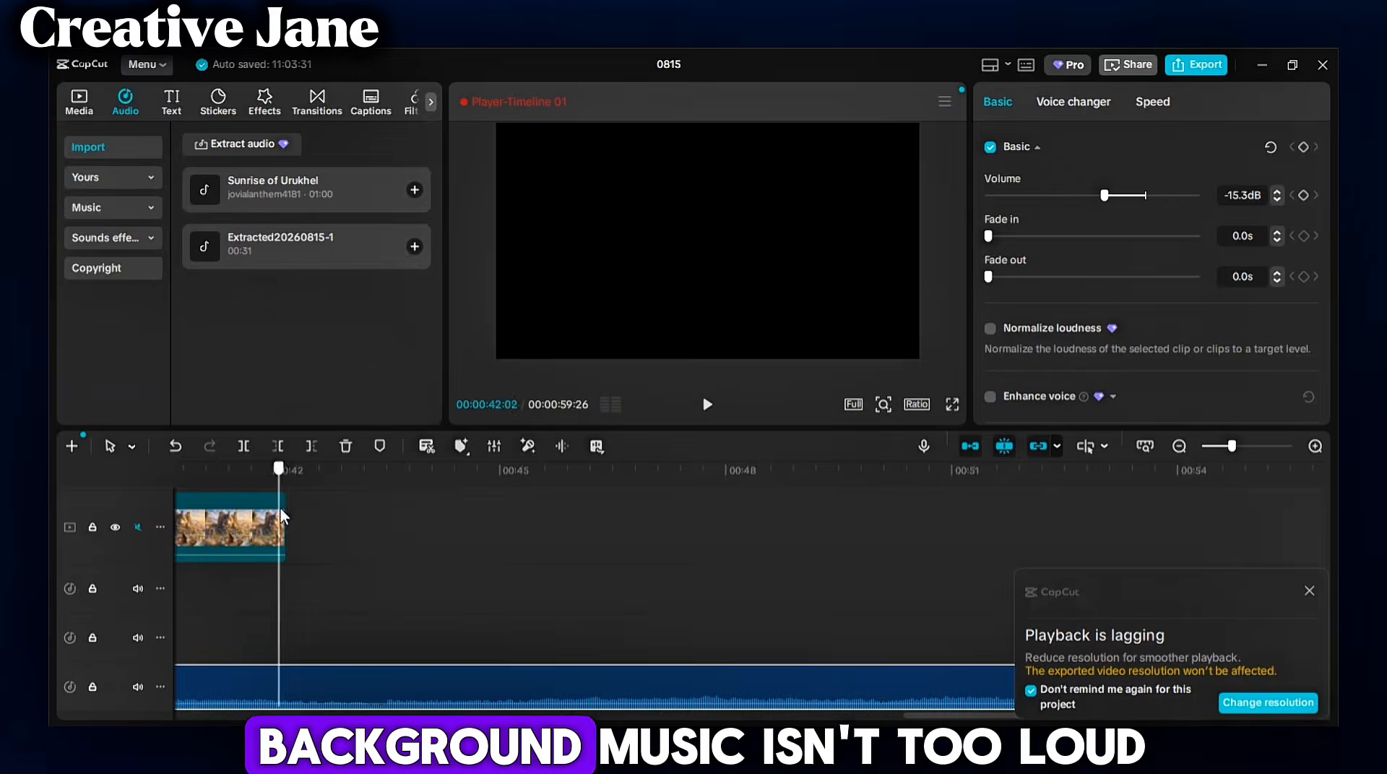
{"action": "left_click", "coordinate": [287, 692]}
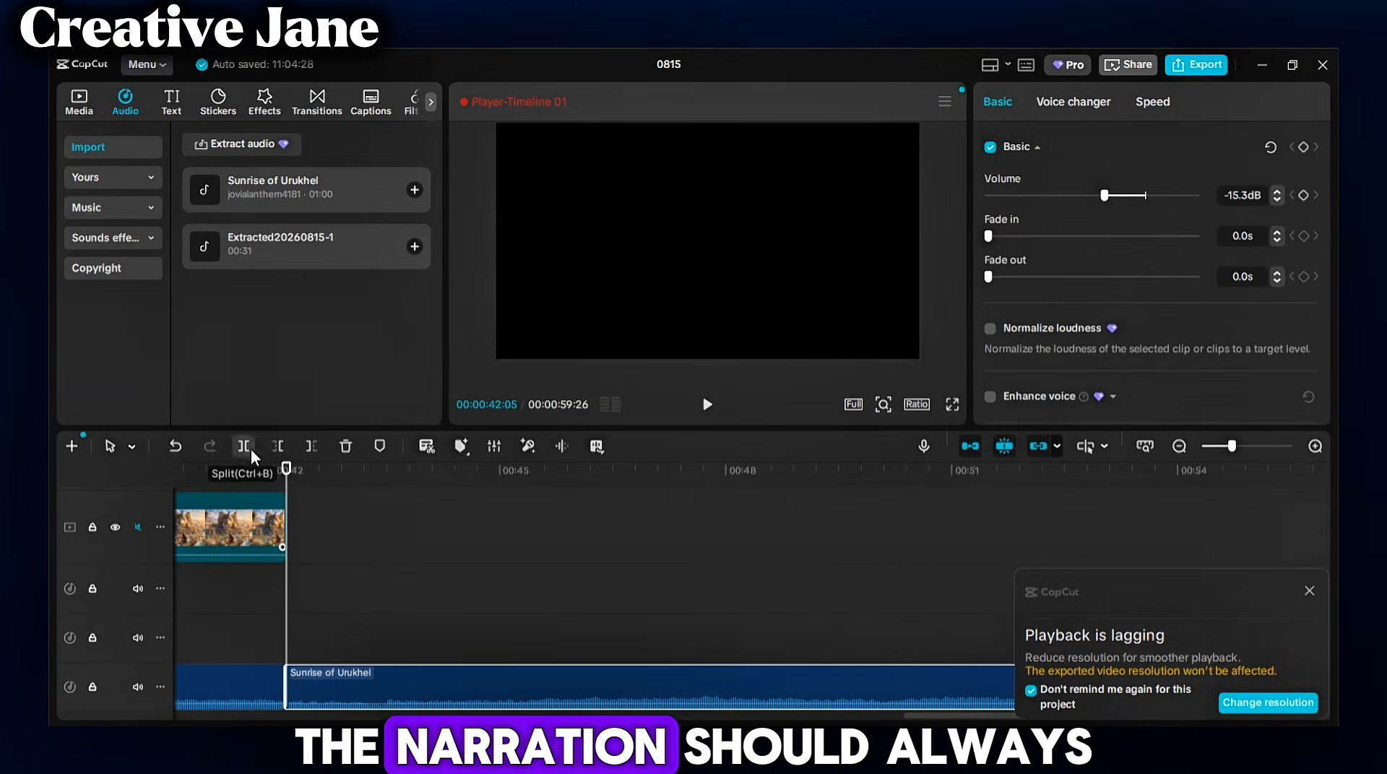
{"action": "left_click", "coordinate": [351, 448]}
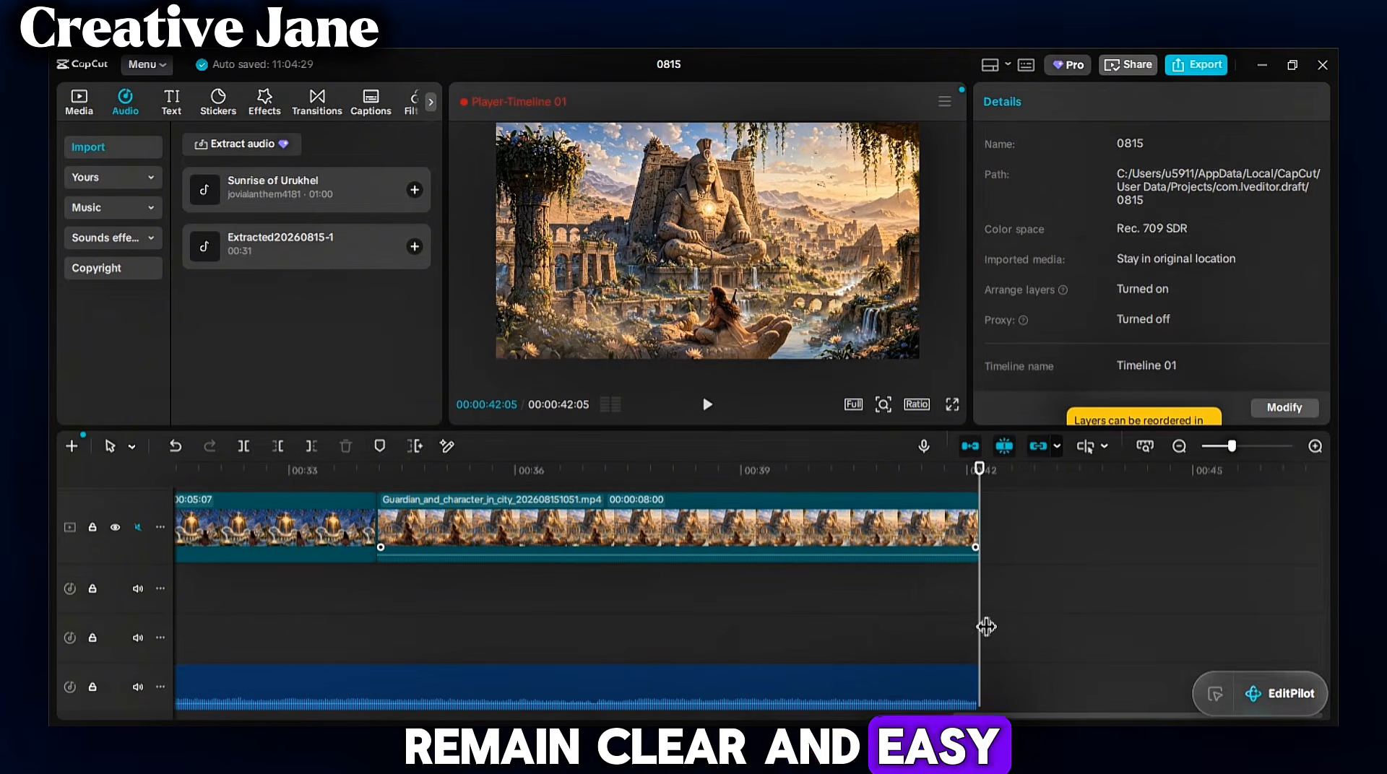
{"action": "left_click_drag", "start_coordinate": [783, 644], "coordinate": [655, 673]}
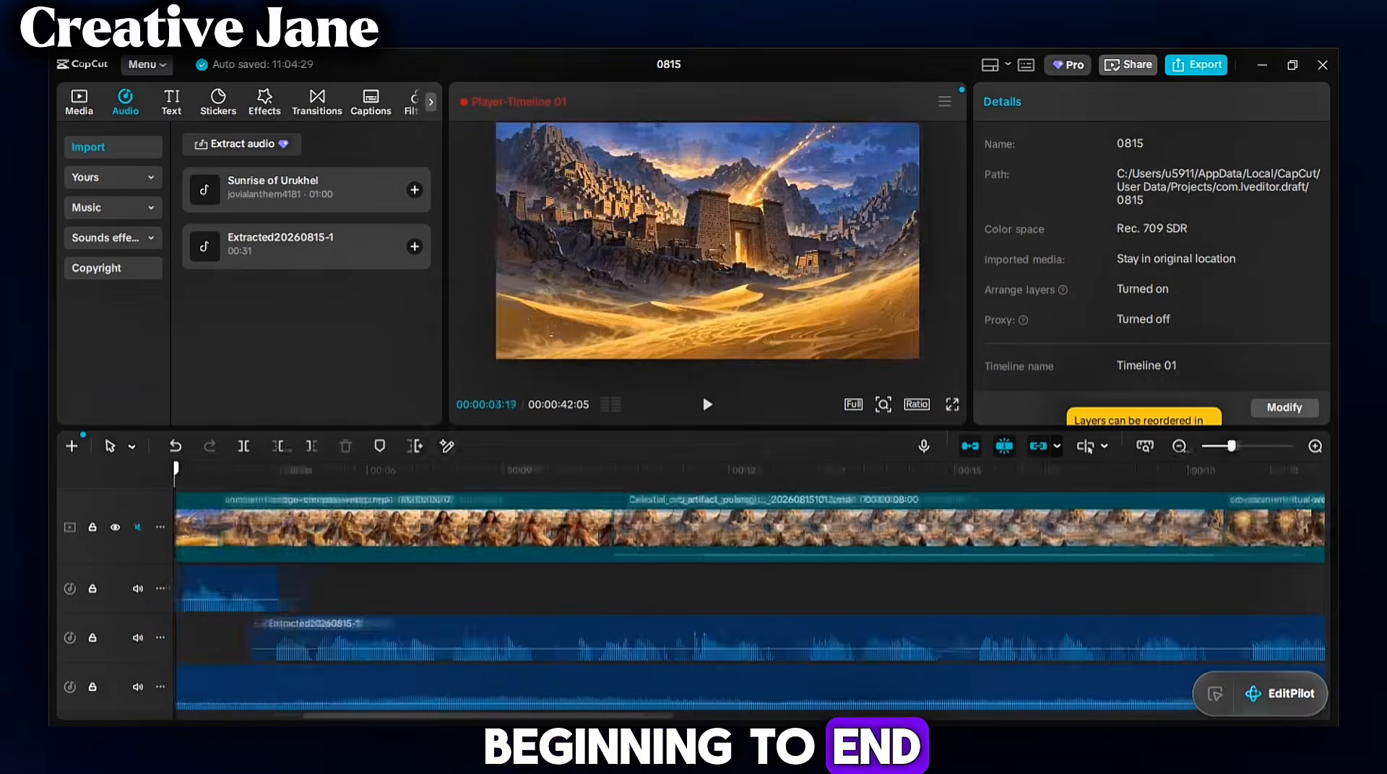
{"action": "left_click_drag", "start_coordinate": [176, 469], "coordinate": [221, 469]}
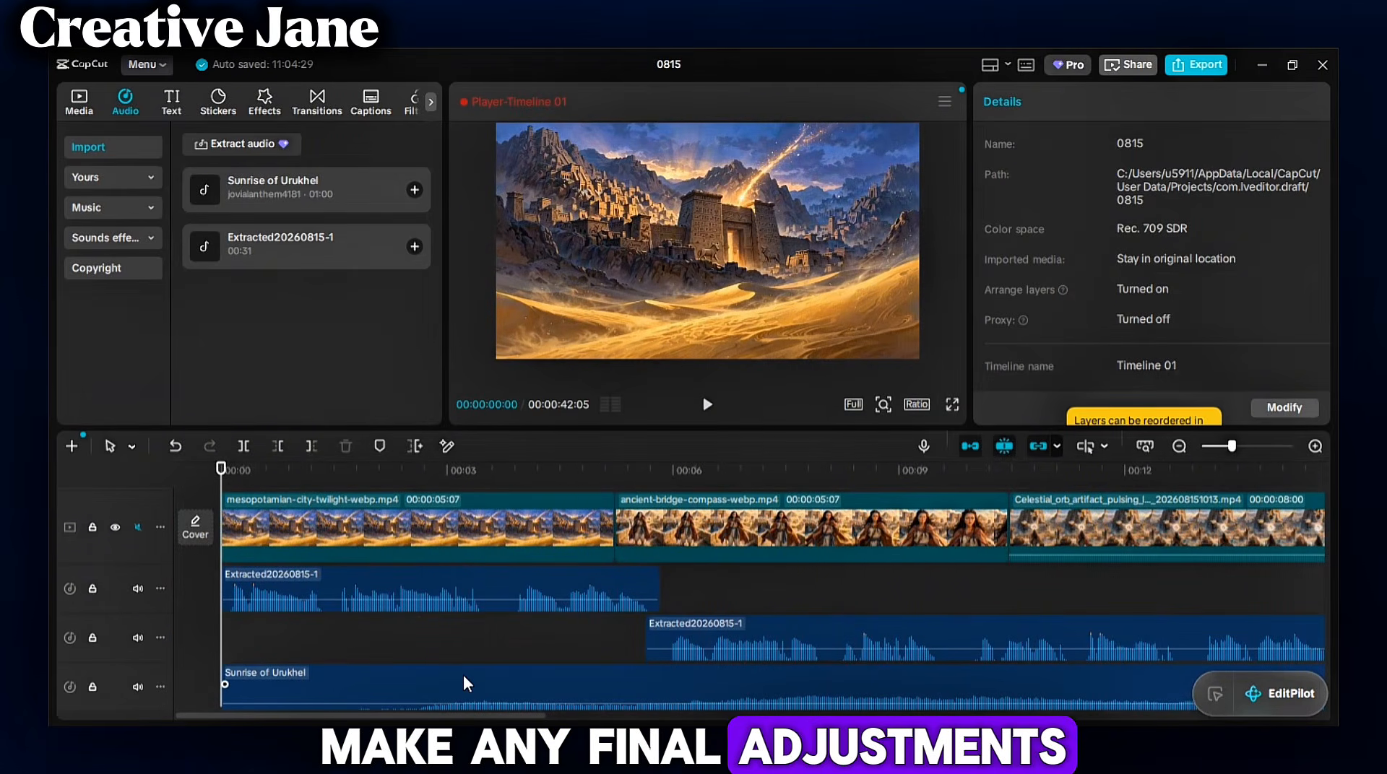